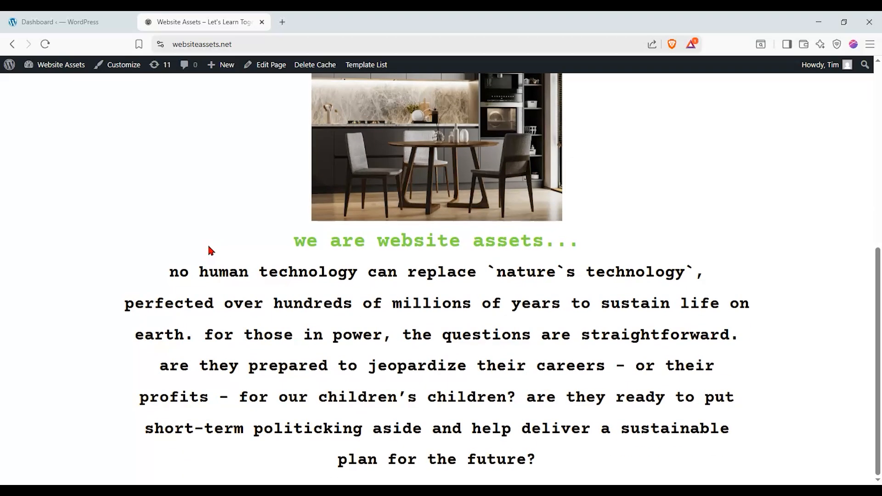
Scroll through the live About Us page, then close its tab with Ctrl+W.
scroll(208, 244, up, 5)
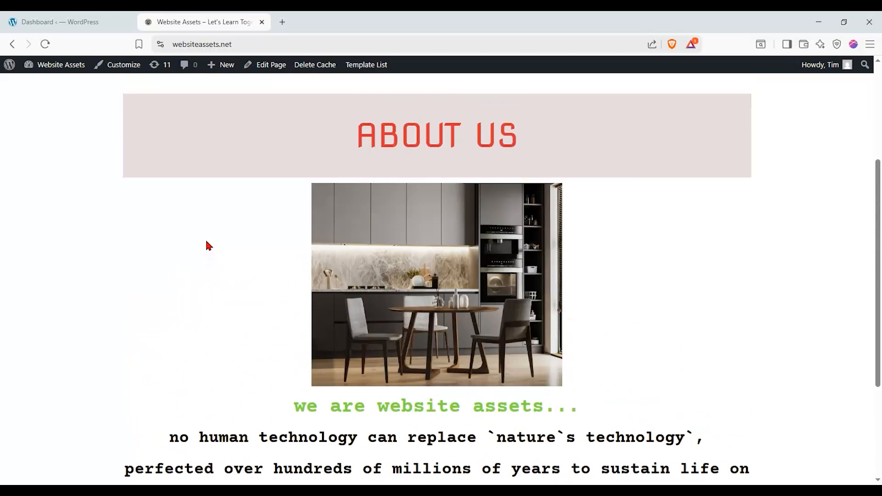
scroll(208, 245, down, 1)
scroll(205, 242, down, 3)
scroll(205, 242, up, 3)
scroll(202, 246, down, 3)
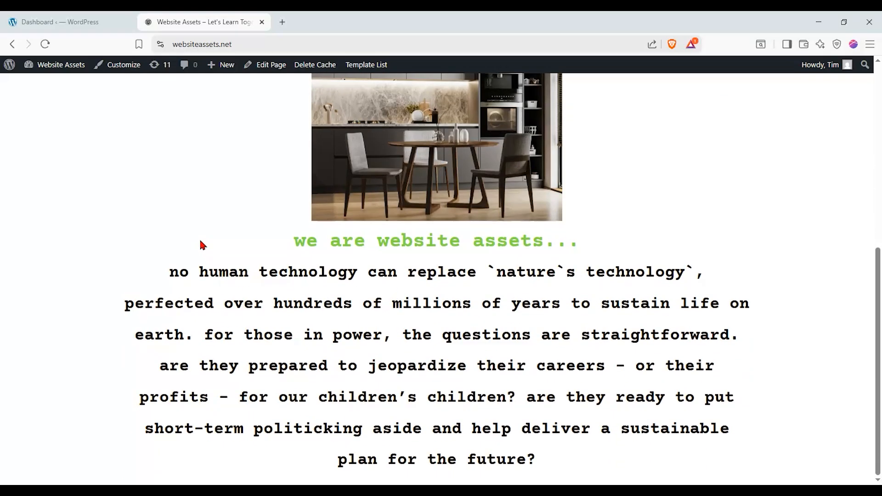
scroll(201, 242, up, 3)
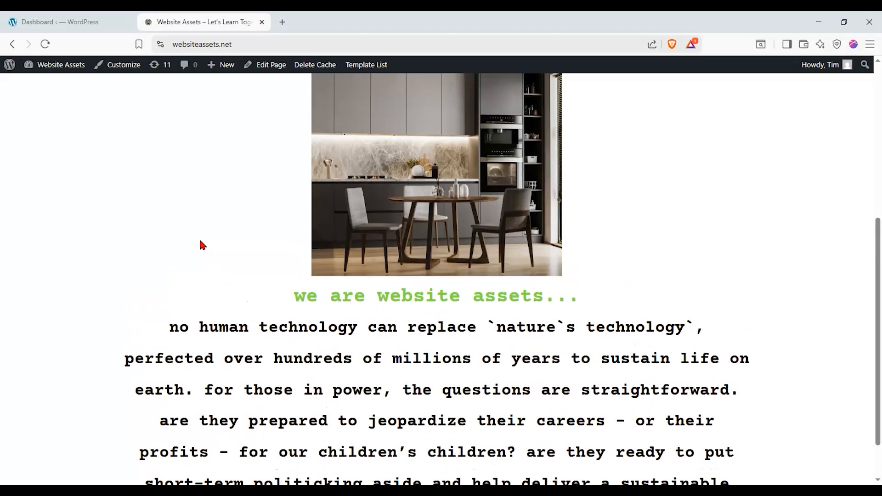
scroll(201, 243, down, 3)
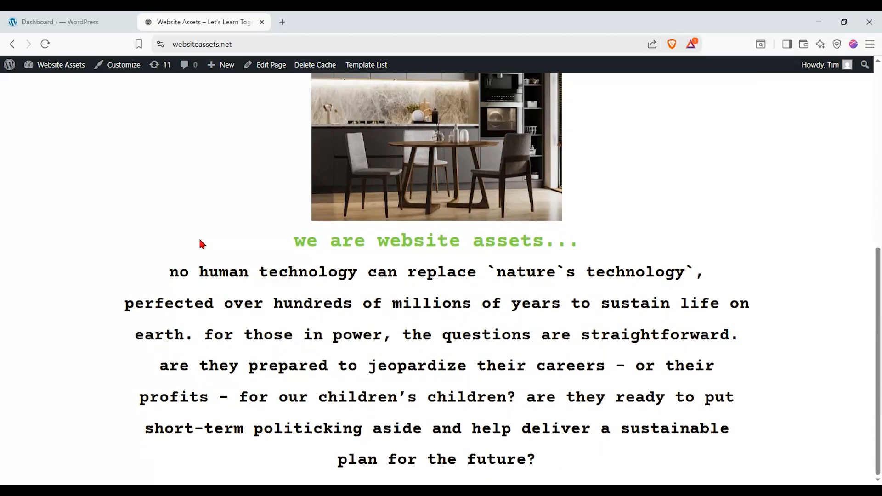
scroll(200, 243, up, 3)
scroll(200, 243, down, 2)
scroll(201, 242, up, 2)
key(ctrl+w)
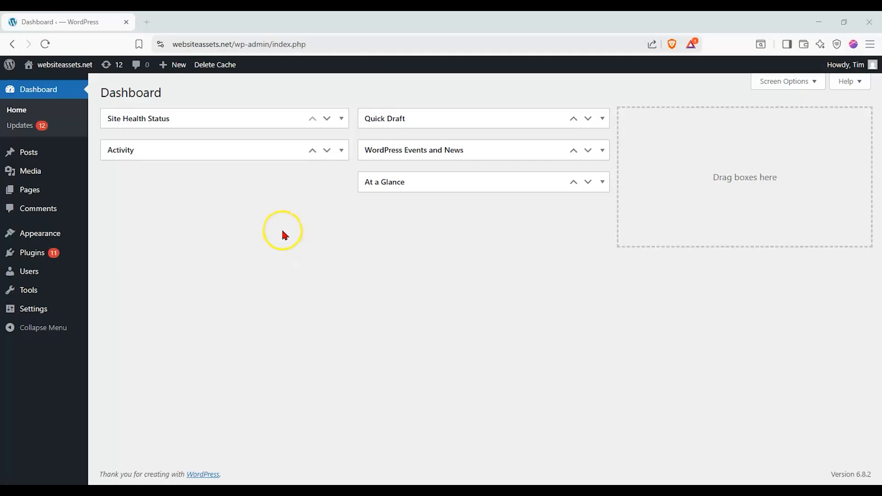
click(340, 119)
click(341, 119)
click(602, 118)
click(602, 118)
click(444, 206)
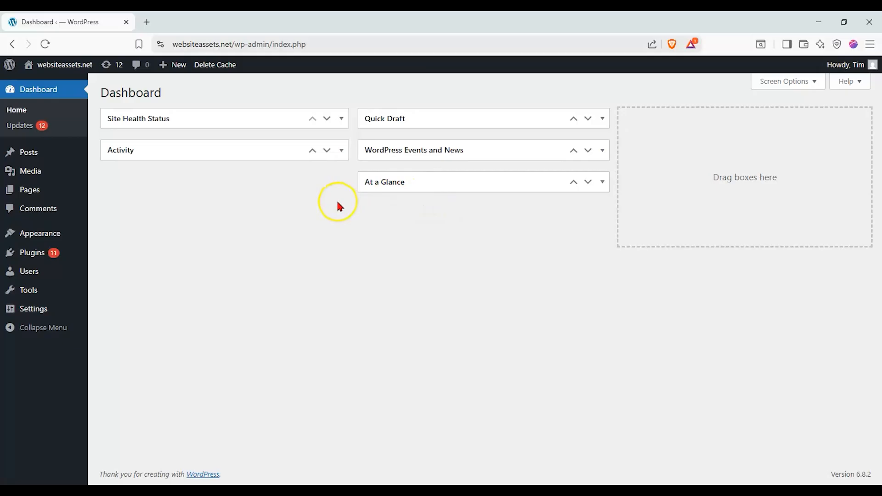
mouse_move(68, 233)
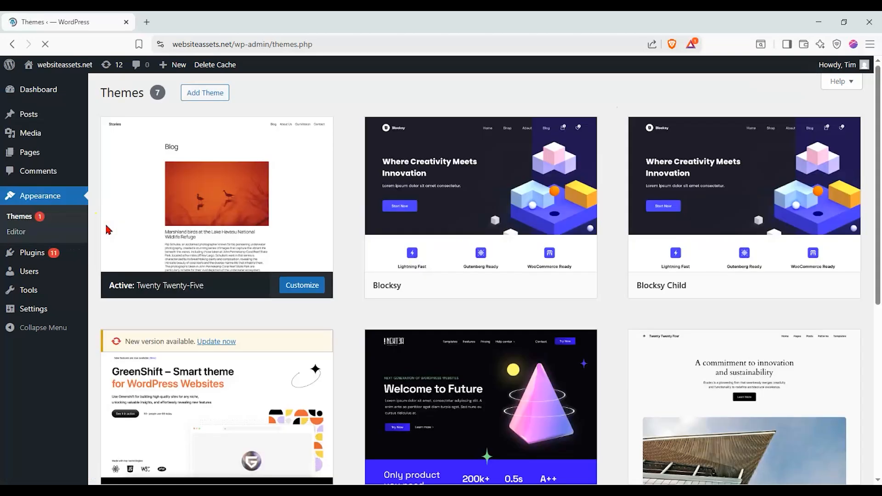
Search the theme directory for 'nexter' and activate the Nexter theme.
scroll(147, 230, down, 3)
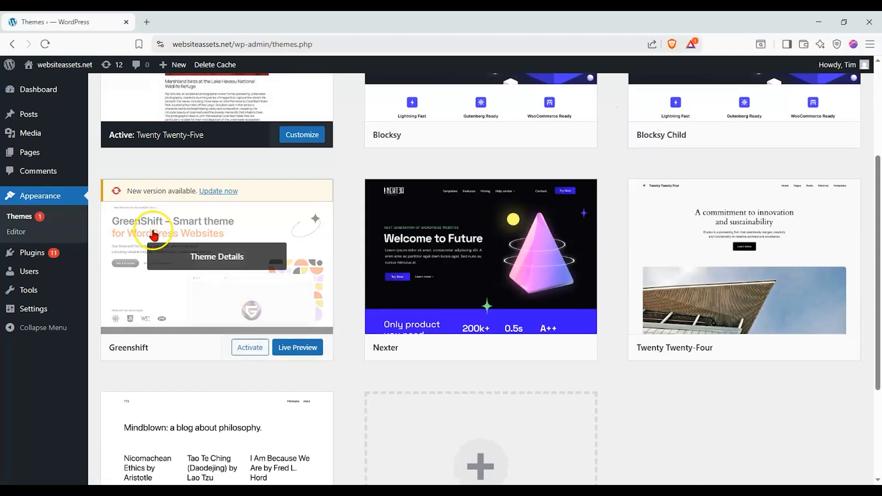
scroll(445, 263, up, 3)
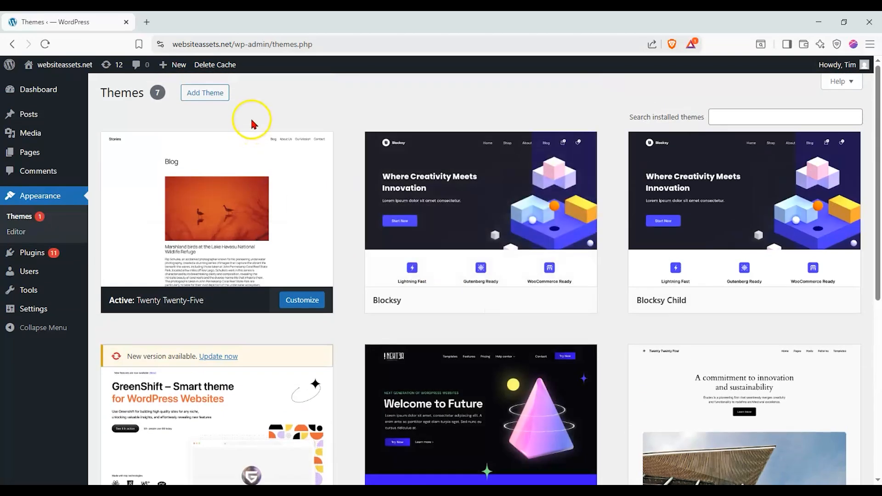
click(198, 95)
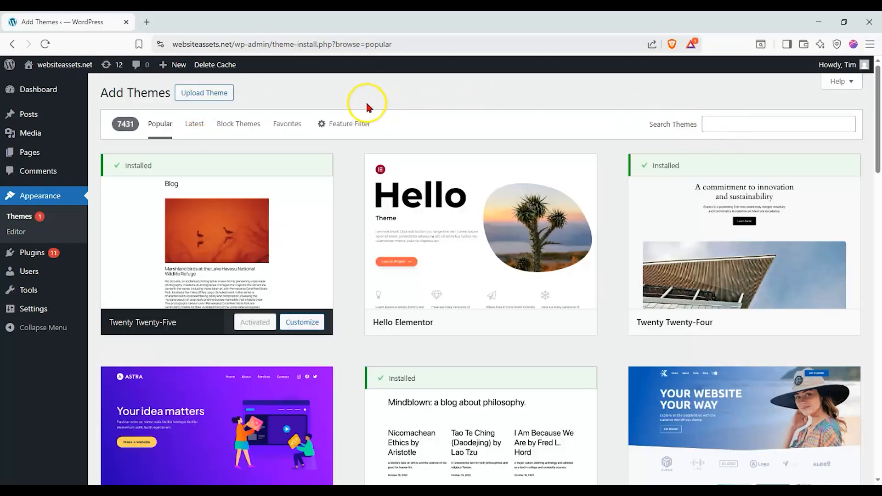
click(763, 122)
text(nexter)
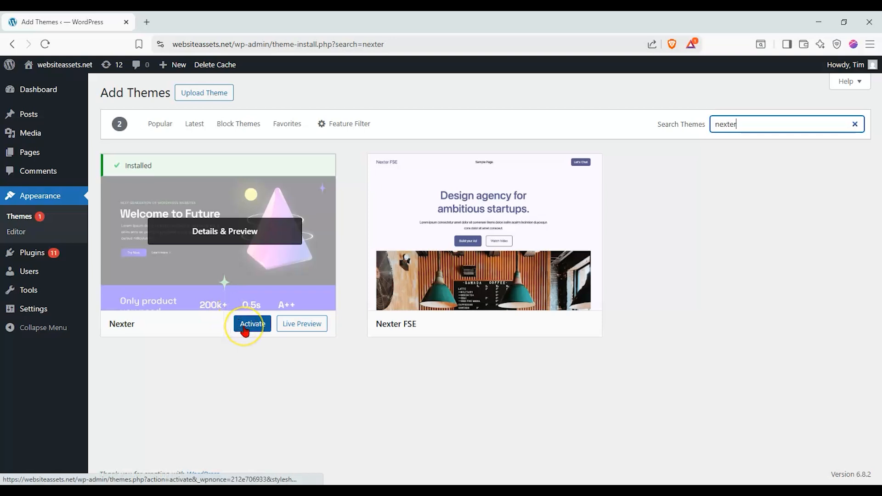
click(246, 331)
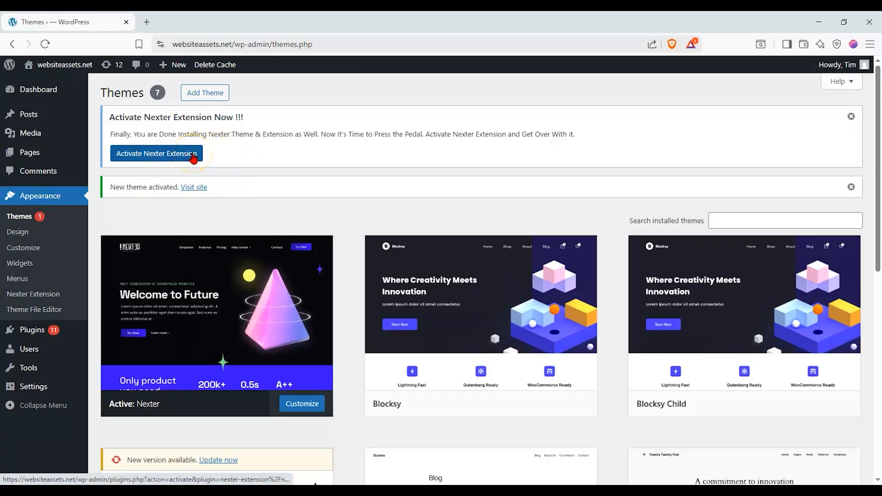
Activate the Nexter Extension plugin, check its dashboard, then go to Add Plugins.
click(193, 156)
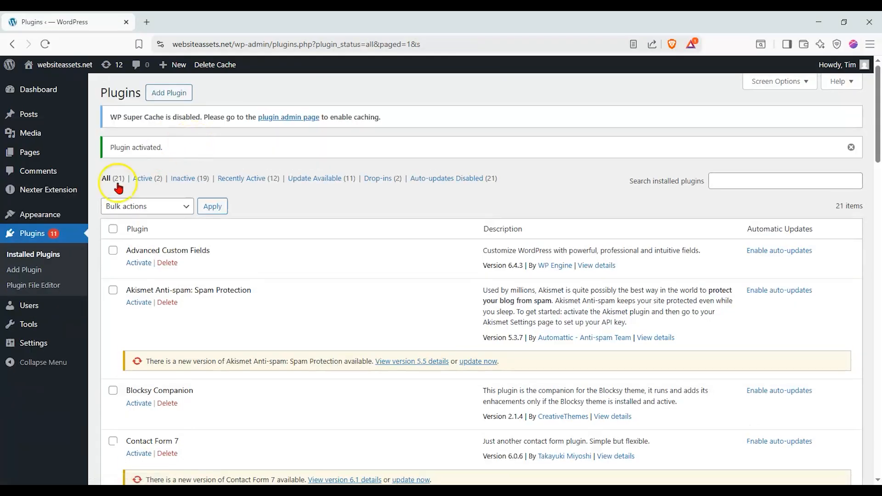
click(64, 197)
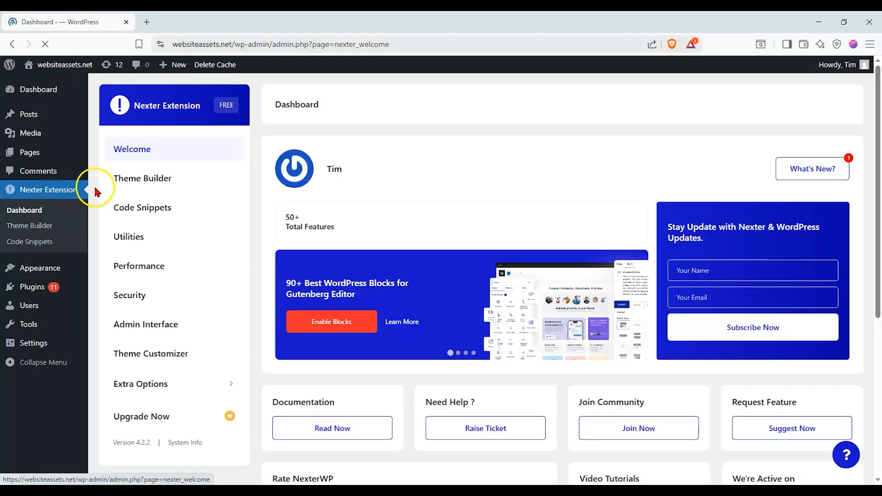
click(173, 179)
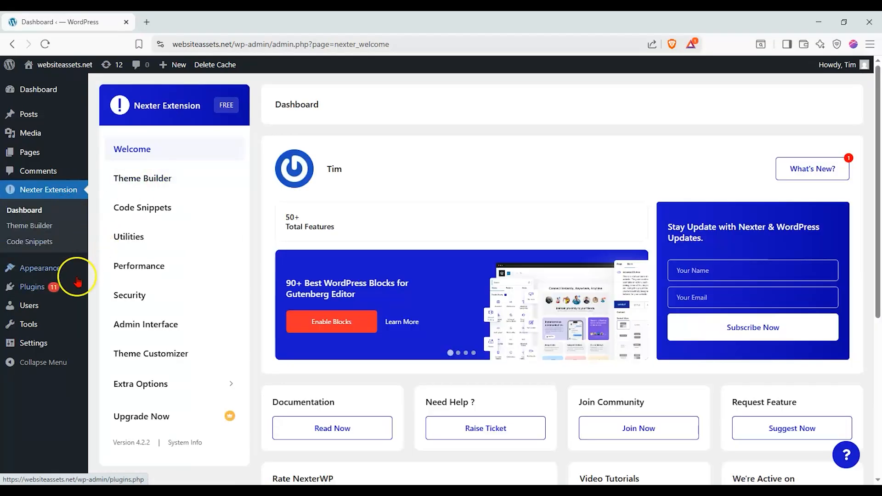
click(38, 288)
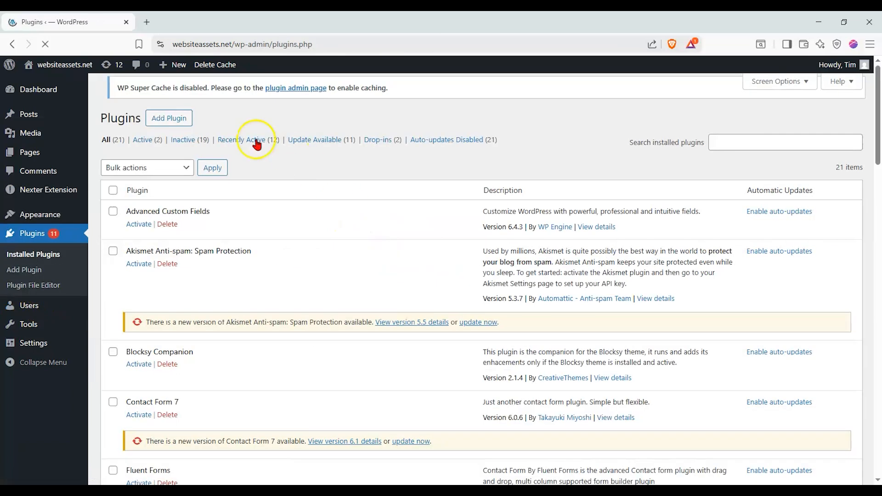
click(176, 94)
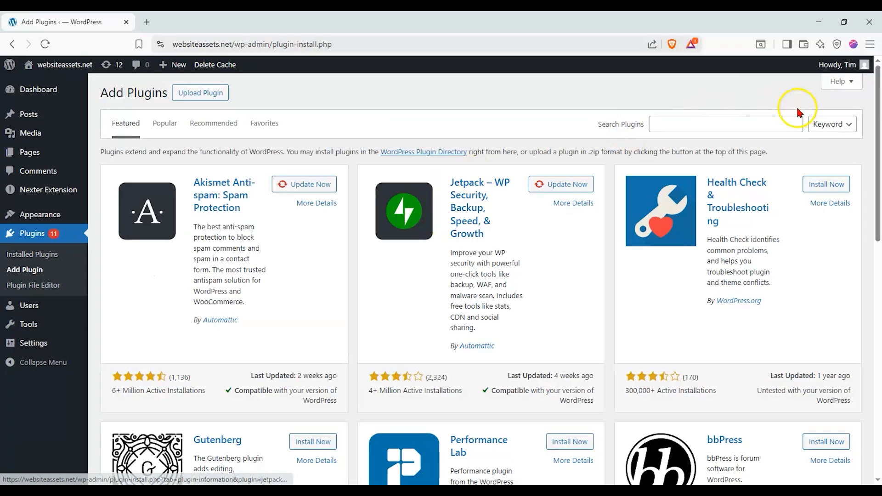
Search plugins for 'nexter' and update the Nexter Blocks plugin.
click(738, 125)
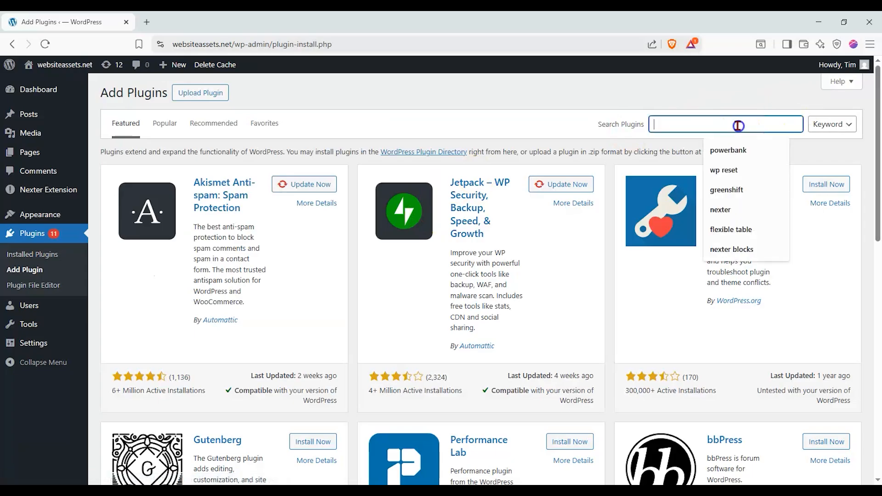
text(nexter)
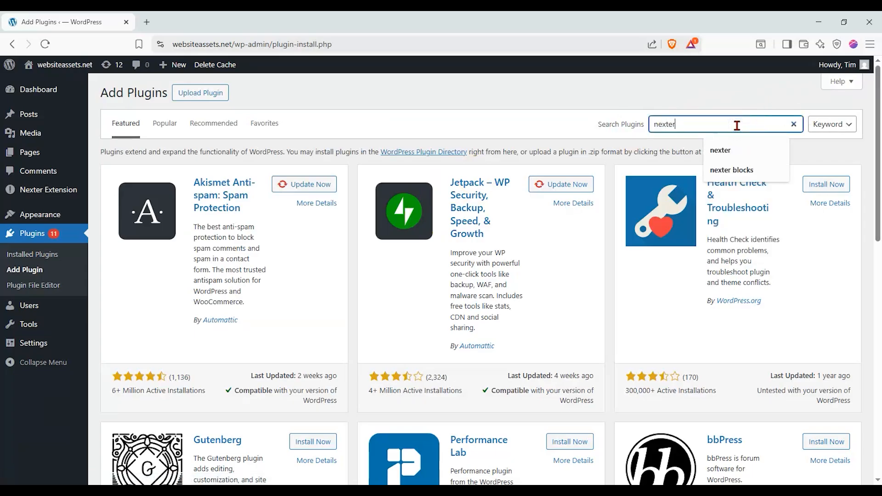
key(Return)
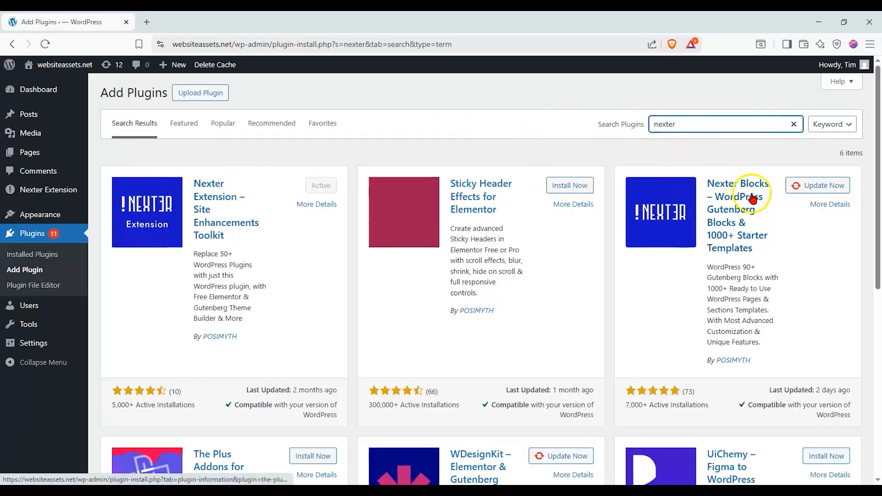
click(802, 186)
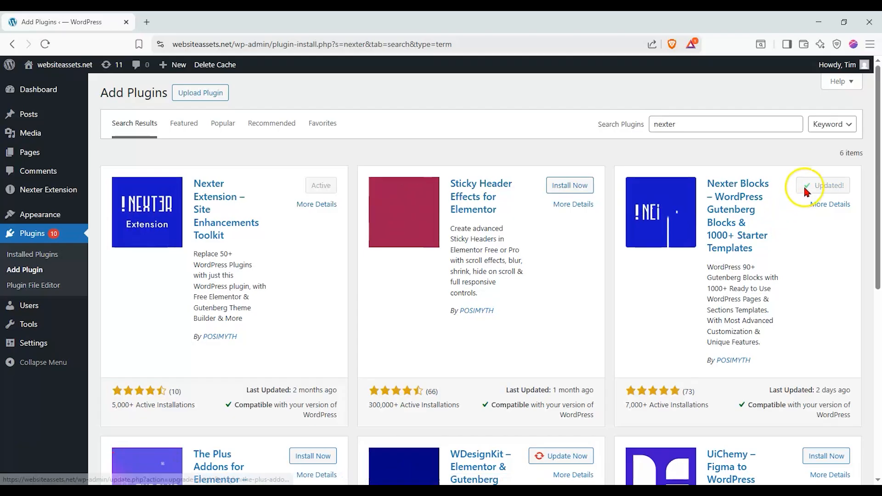
click(732, 198)
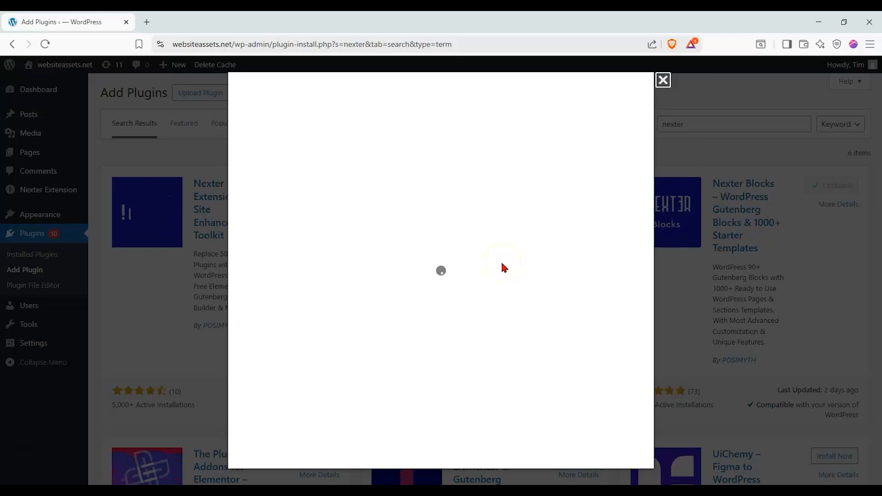
Activate Nexter Blocks and review the Nexter plugins in the installed list.
click(604, 454)
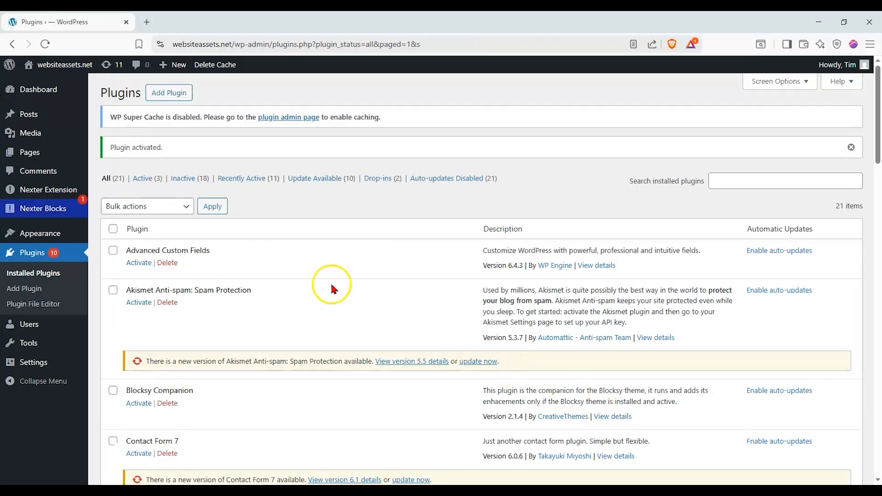
click(298, 178)
scroll(301, 235, down, 15)
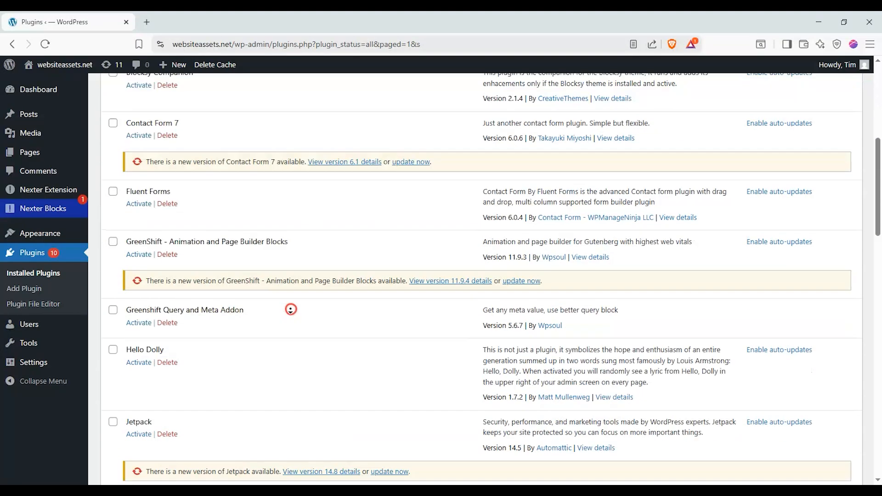
scroll(302, 263, up, 3)
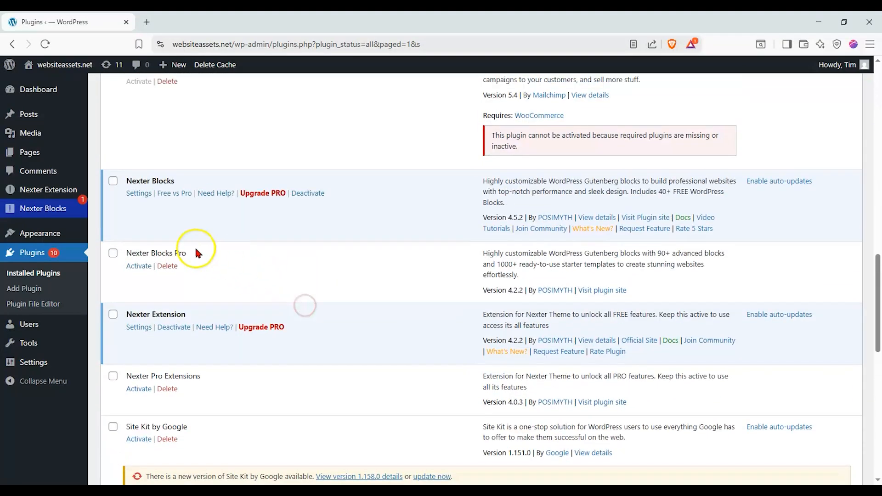
scroll(147, 179, up, 2)
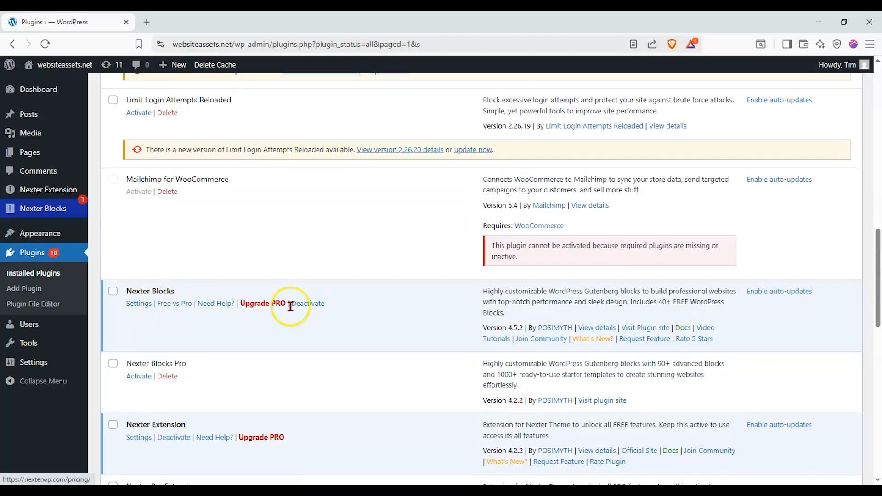
scroll(156, 307, down, 1)
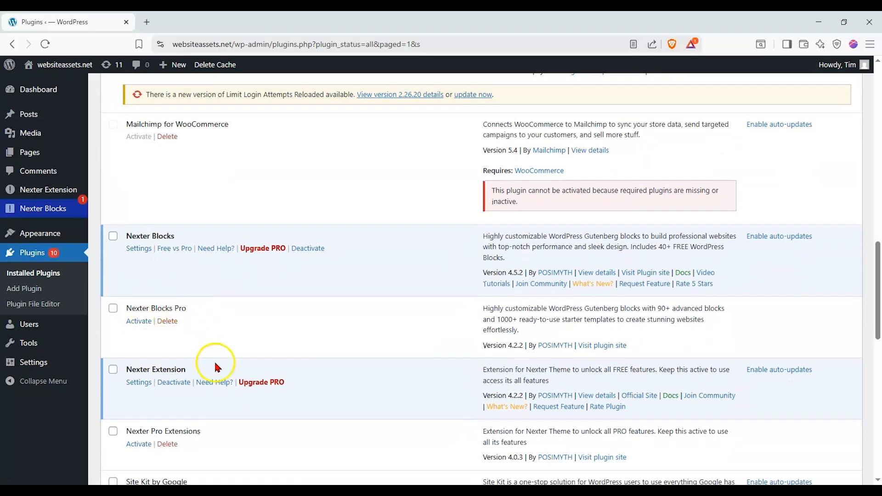
scroll(220, 342, up, 1)
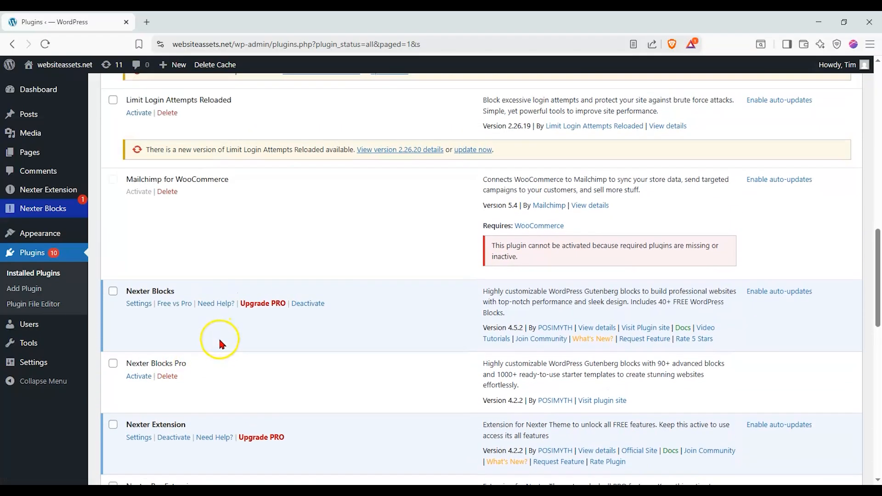
mouse_move(60, 216)
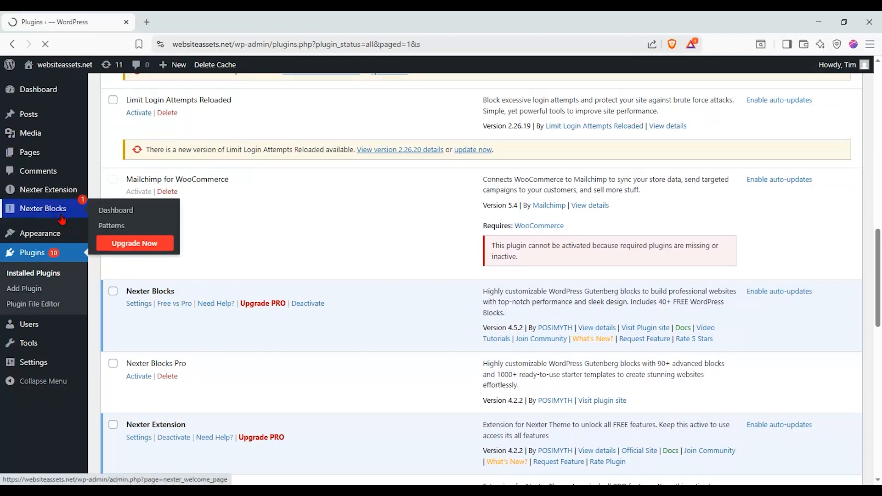
Open the Nexter Blocks list and filter it to Free blocks.
click(60, 217)
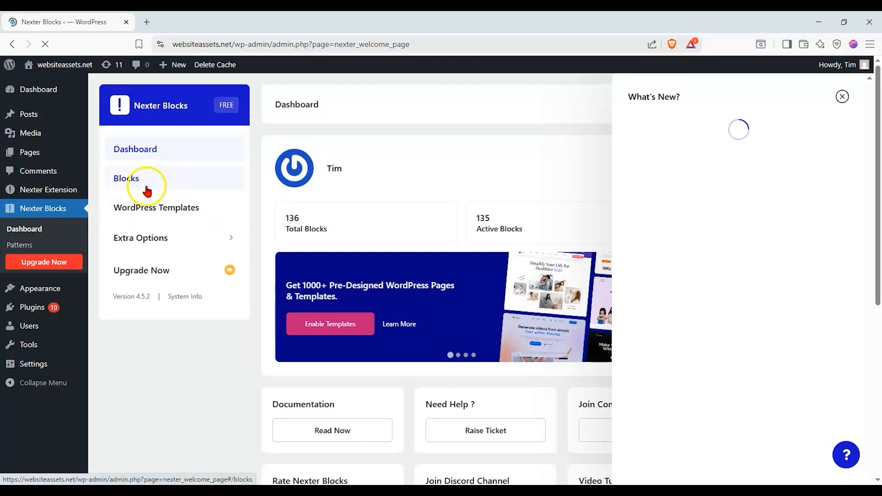
click(191, 172)
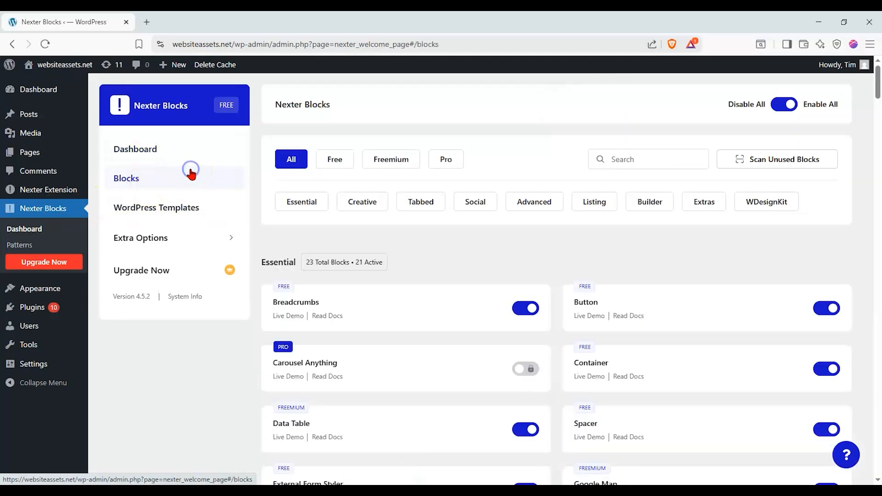
drag(877, 85, 878, 193)
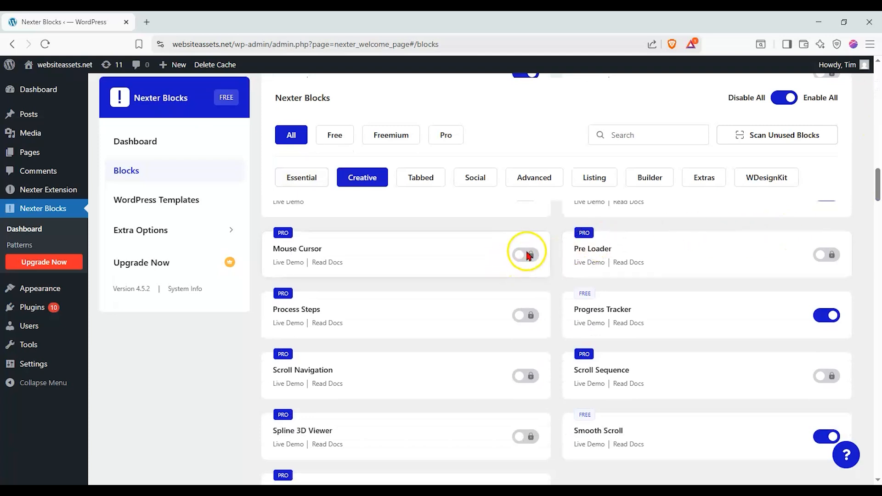
drag(879, 187, 880, 72)
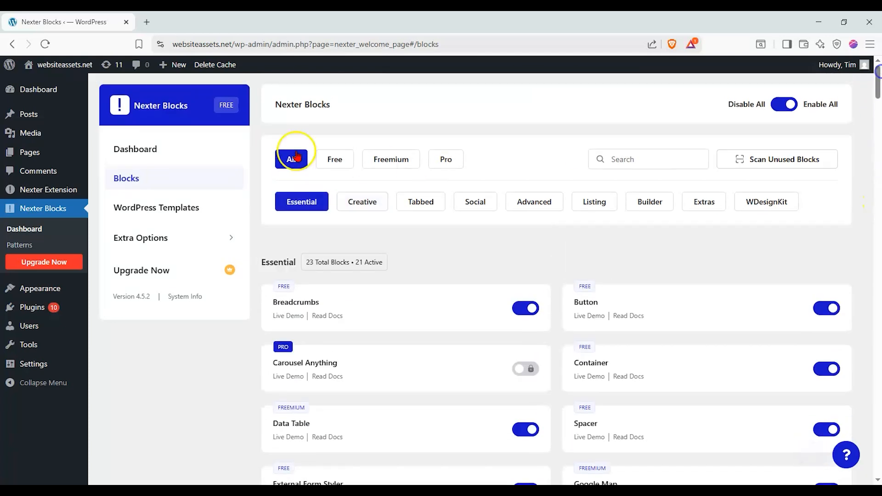
click(335, 159)
scroll(379, 252, down, 3)
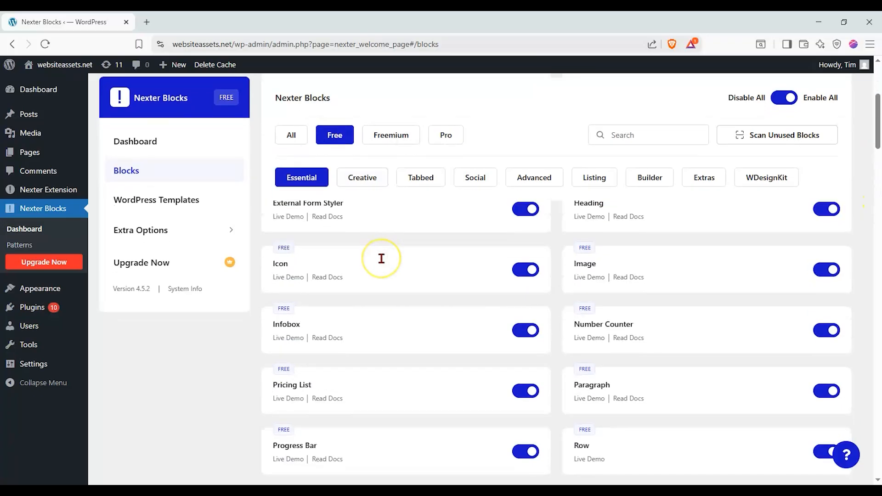
scroll(381, 259, down, 12)
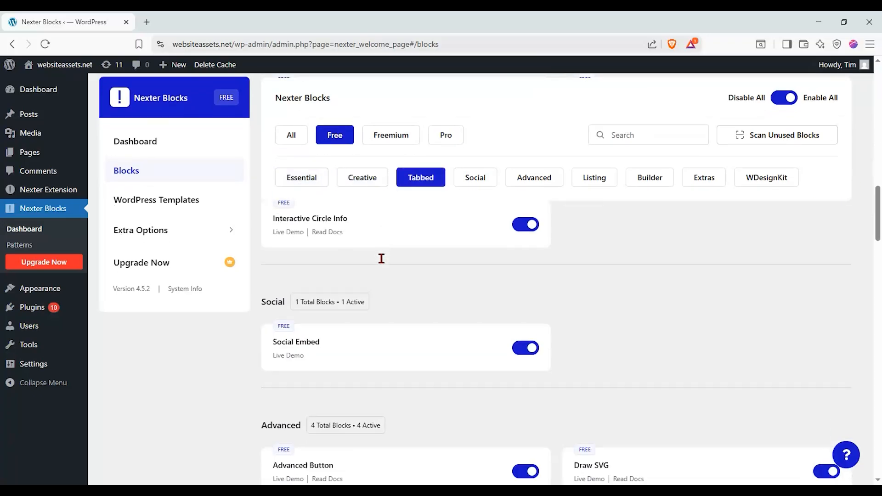
scroll(382, 259, down, 12)
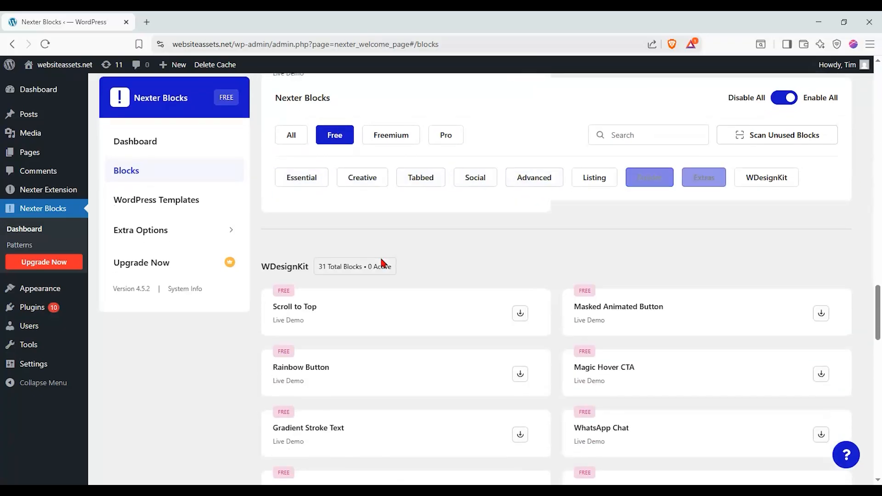
scroll(379, 256, down, 3)
scroll(380, 255, up, 4)
drag(878, 294, 869, 76)
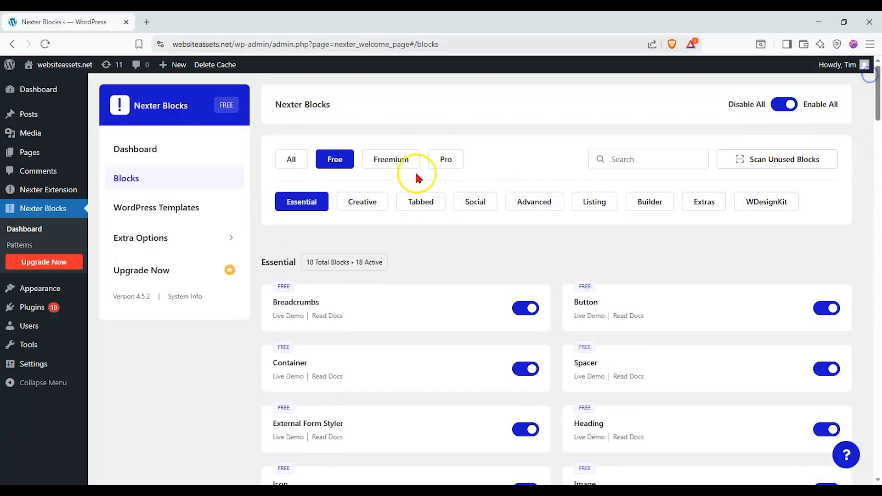
Browse the Freemium and Pro block filters, then return to the Free filter.
click(374, 168)
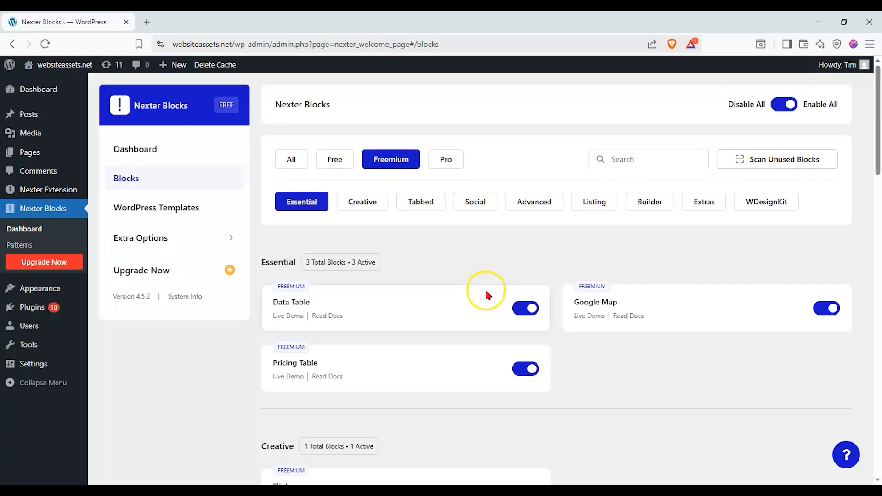
scroll(476, 297, down, 3)
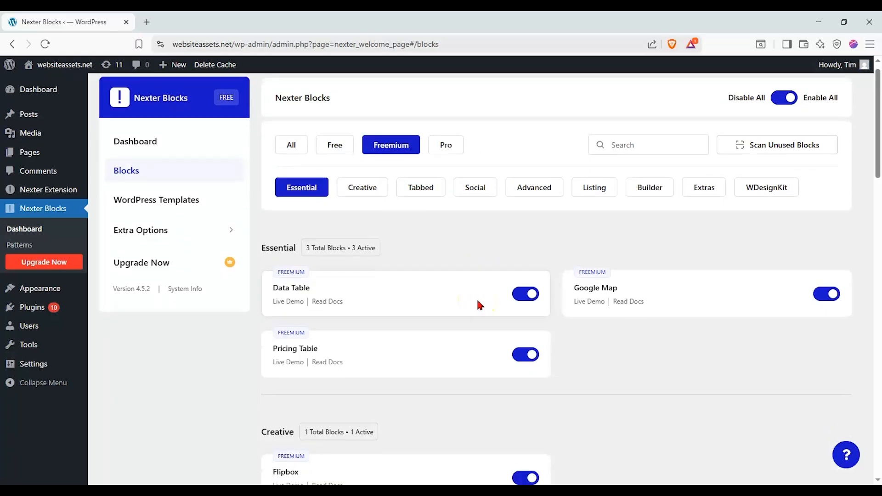
scroll(479, 294, down, 3)
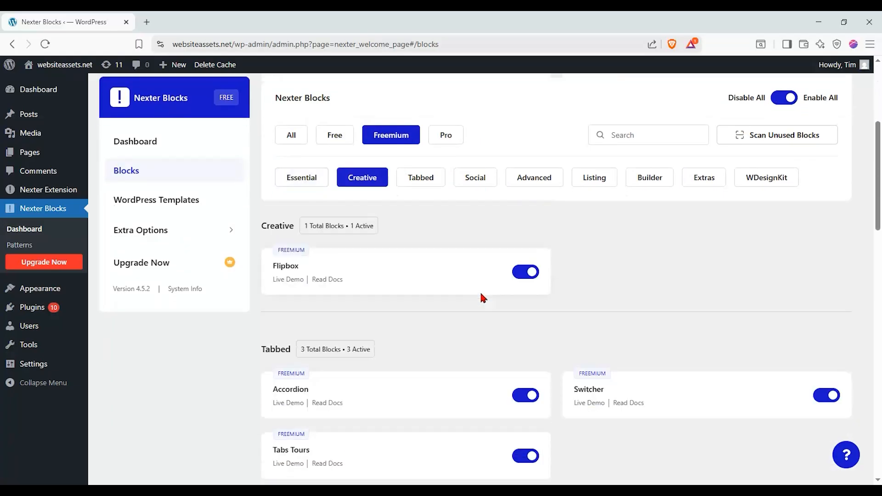
scroll(483, 297, up, 2)
scroll(481, 261, up, 3)
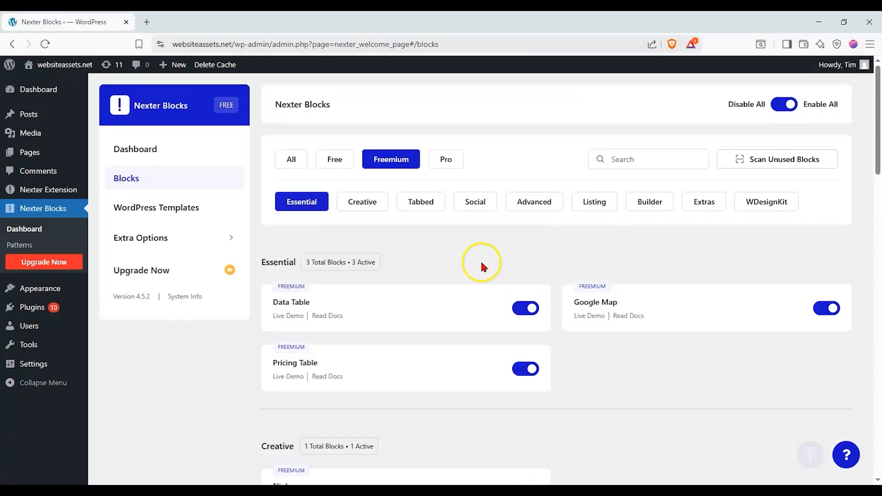
click(452, 159)
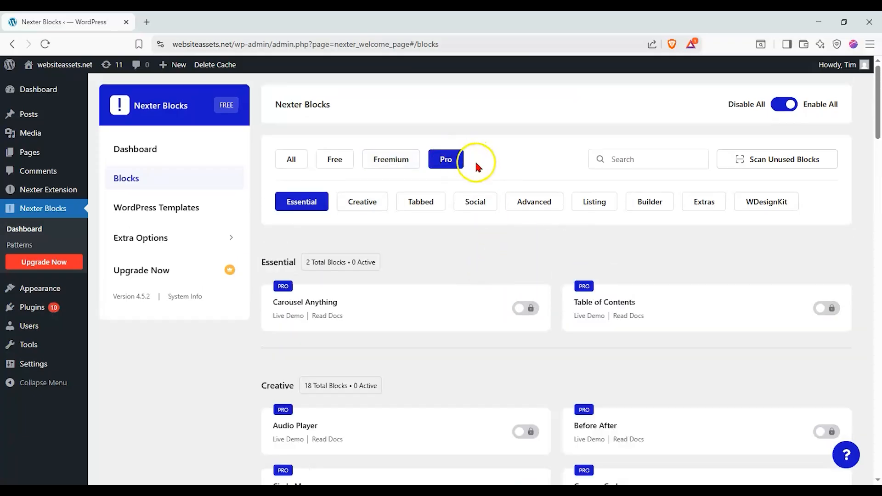
drag(879, 117, 878, 88)
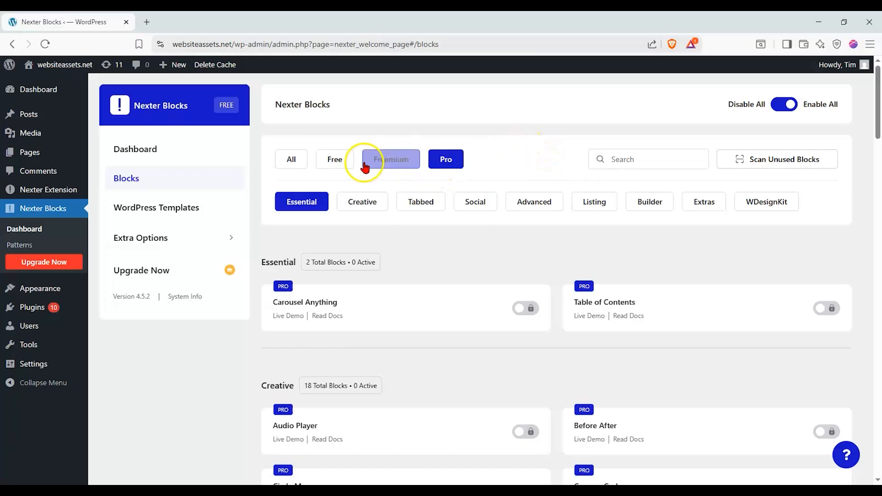
click(339, 162)
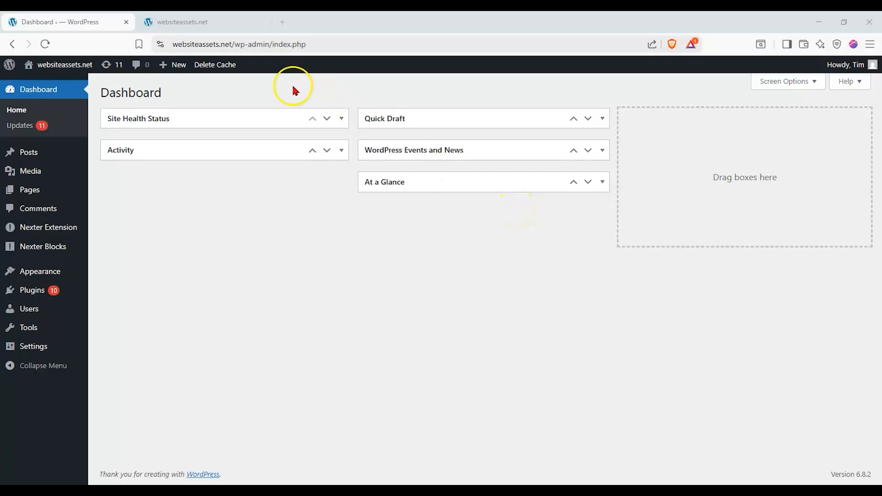
click(236, 26)
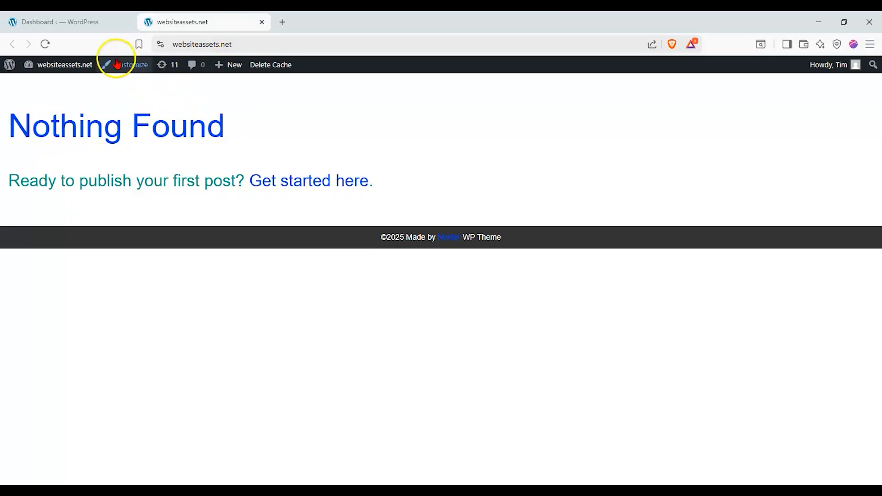
click(105, 29)
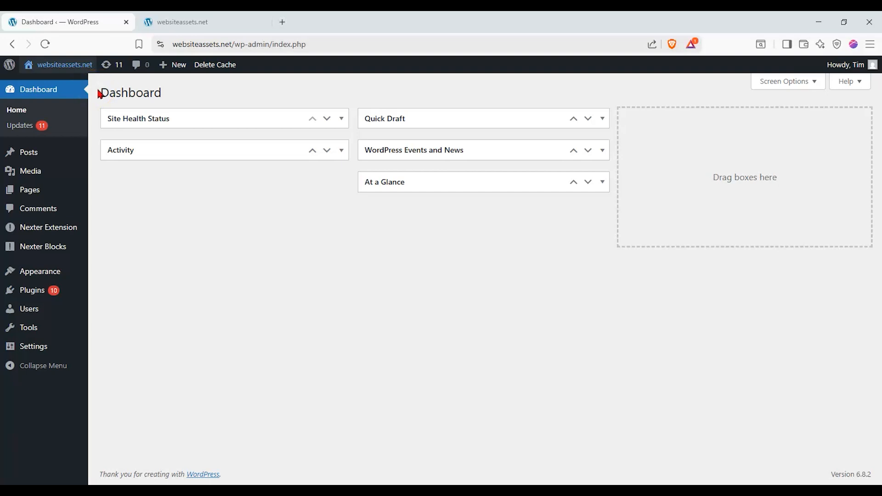
Open Theme Builder from the Nexter Extension sidebar menu.
mouse_move(63, 201)
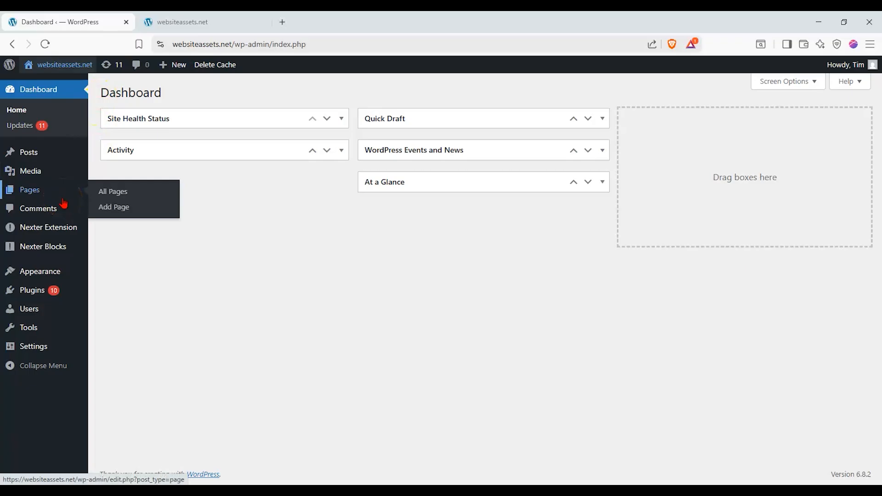
mouse_move(71, 228)
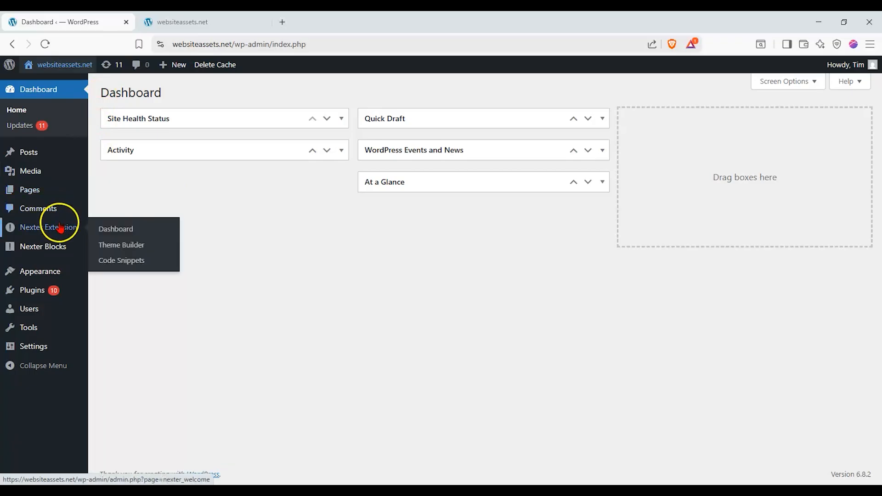
click(116, 248)
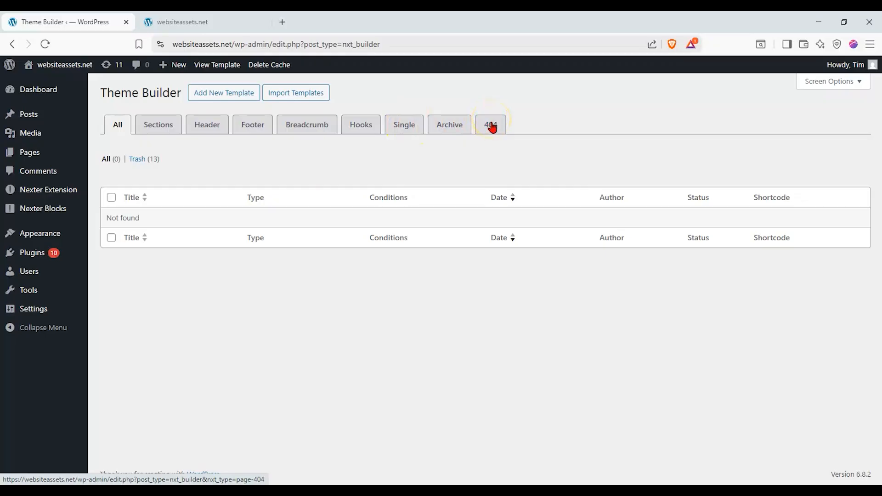
Add a new Singular template named 'home' and continue to display conditions.
click(252, 102)
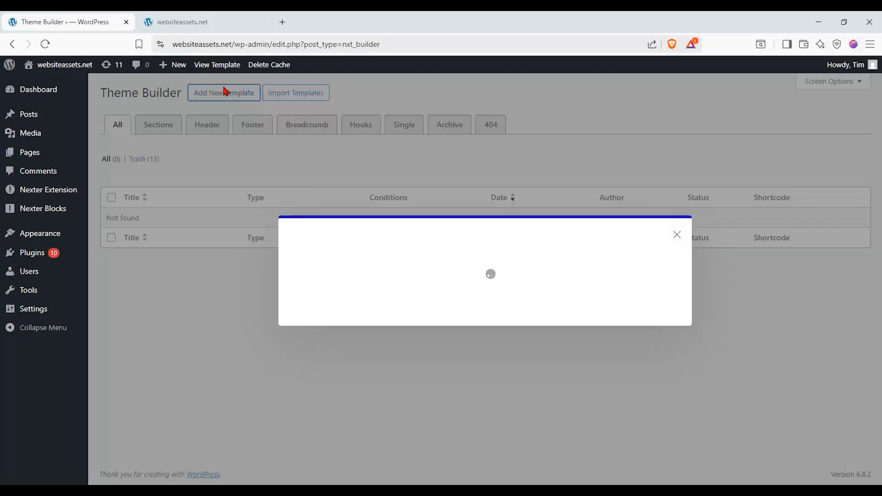
click(458, 269)
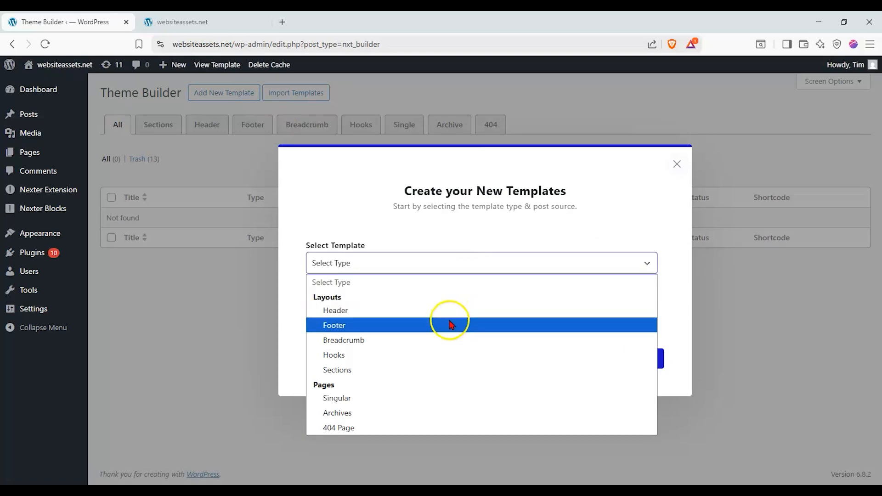
click(412, 405)
click(404, 319)
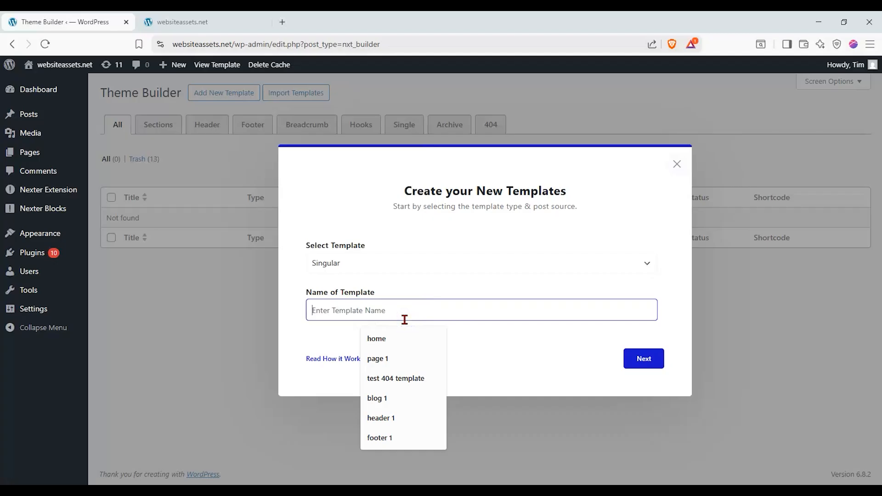
click(404, 338)
click(623, 361)
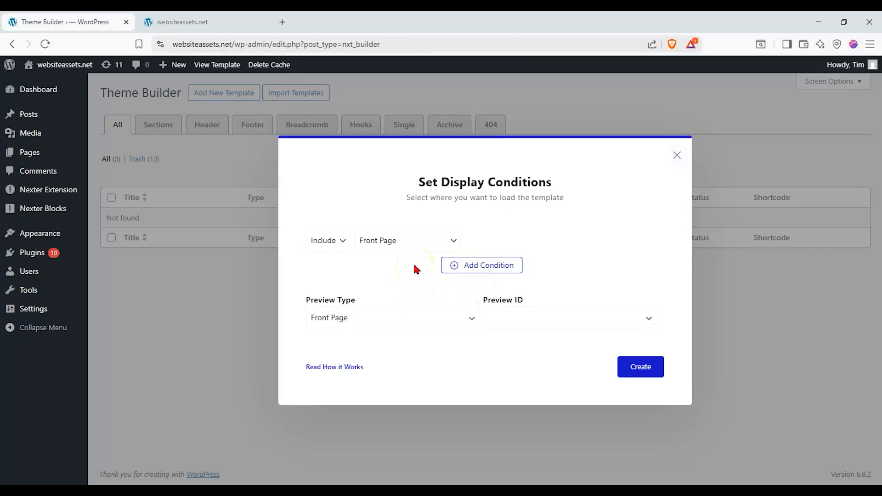
Keep the display rule as Include > Front Page with Front Page preview type.
click(342, 251)
click(342, 251)
click(342, 250)
click(342, 251)
click(412, 247)
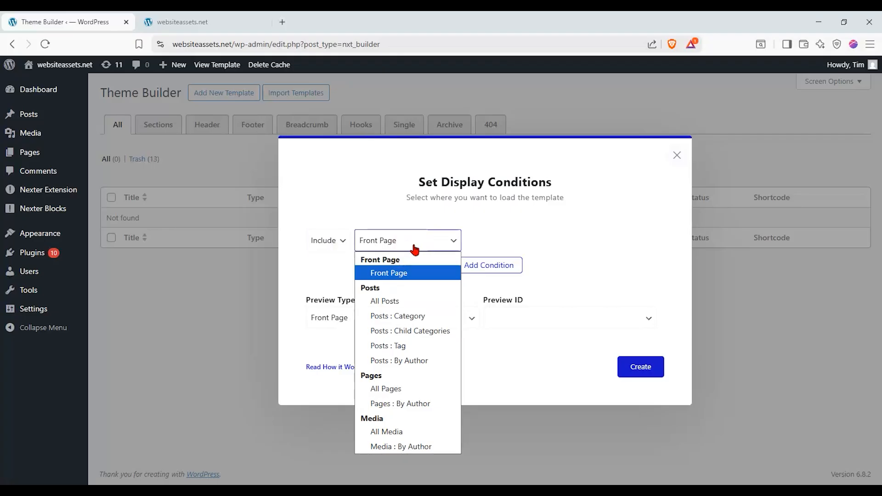
click(418, 274)
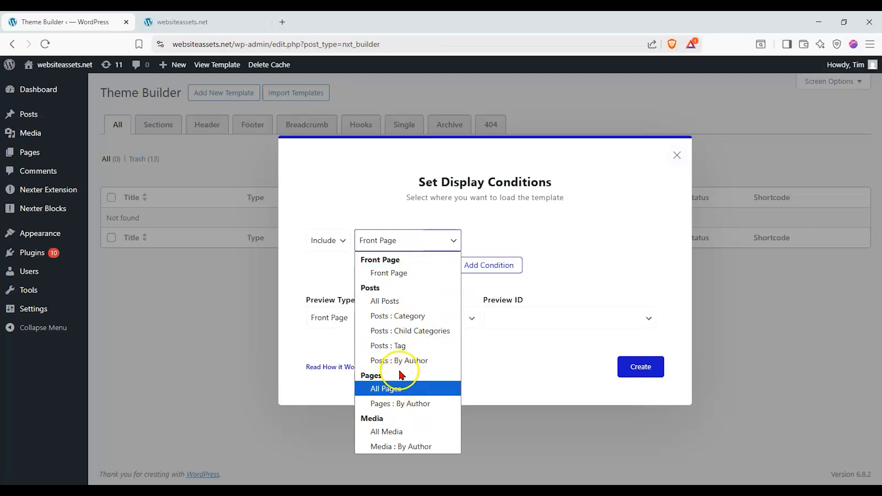
click(412, 274)
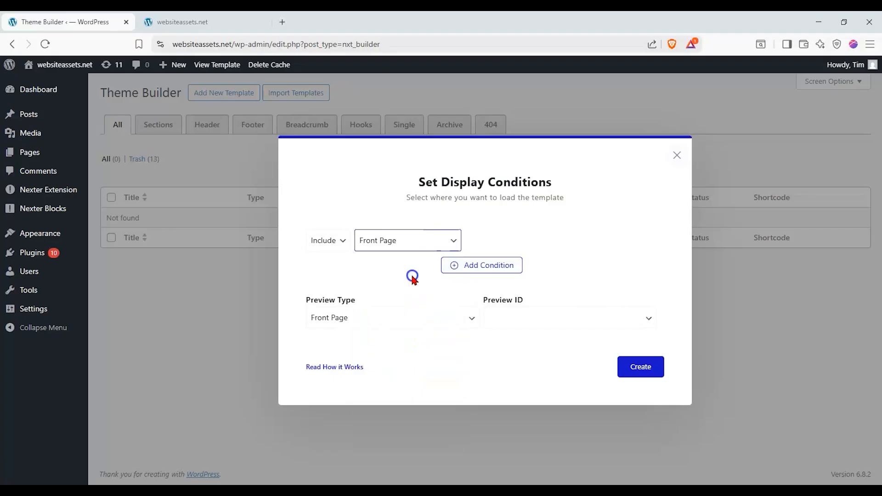
click(398, 316)
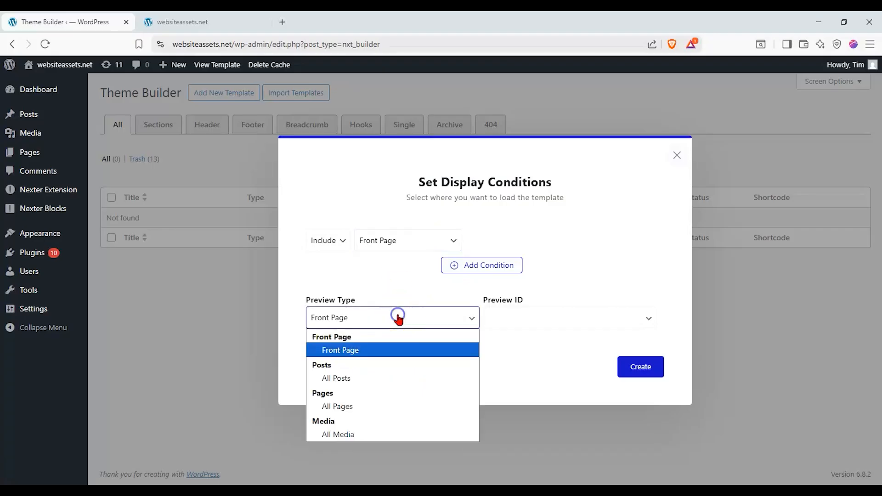
click(397, 317)
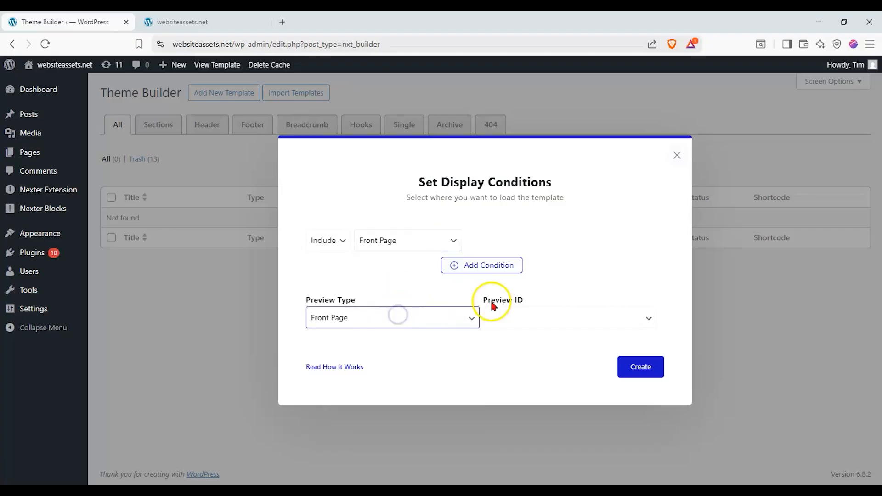
Confirm Front Page as the preview type and create the template.
click(520, 314)
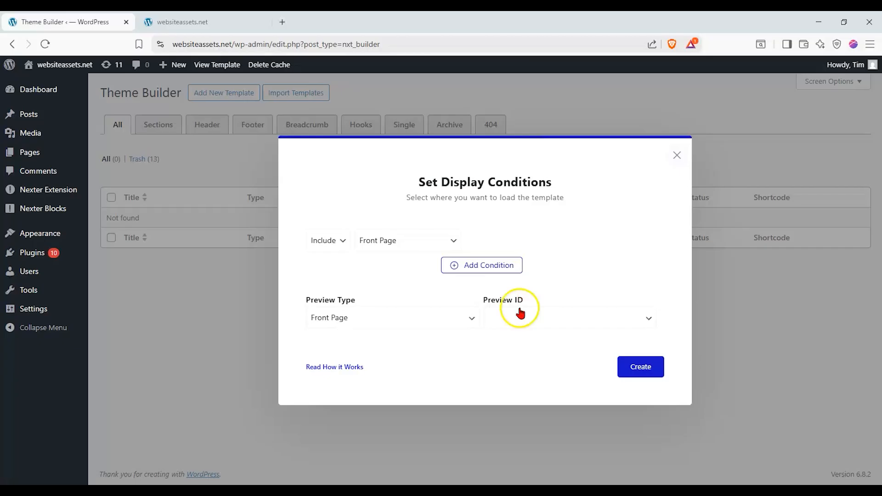
click(660, 372)
click(426, 287)
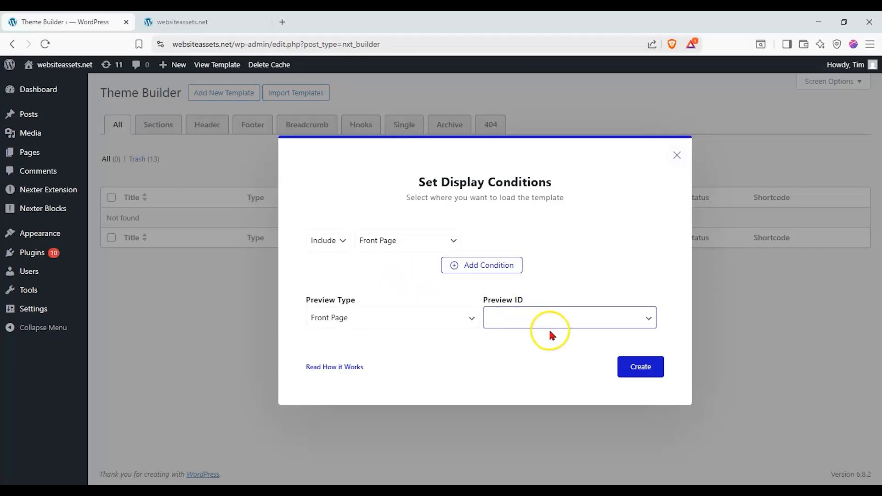
click(453, 322)
click(454, 323)
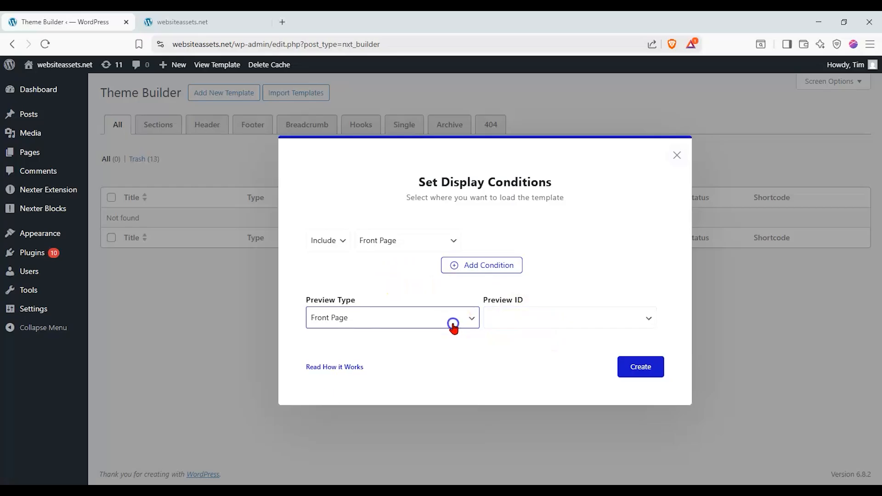
click(454, 323)
click(508, 322)
click(641, 367)
click(394, 311)
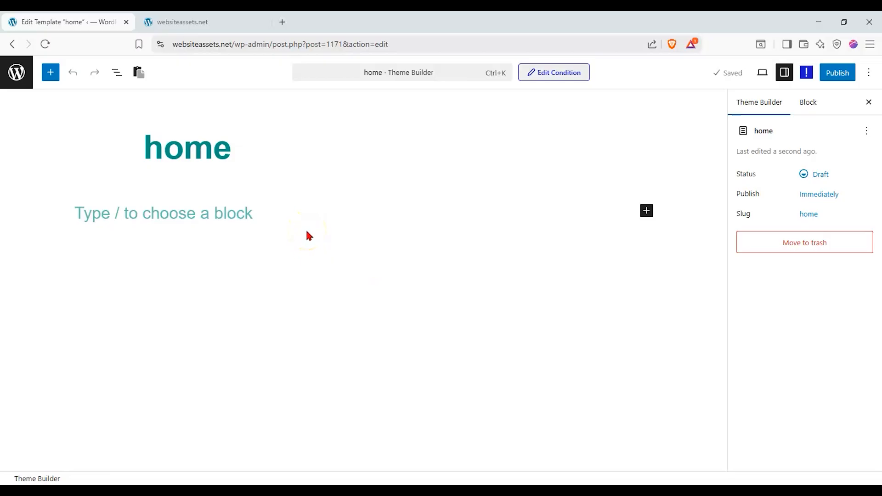
click(188, 23)
click(40, 84)
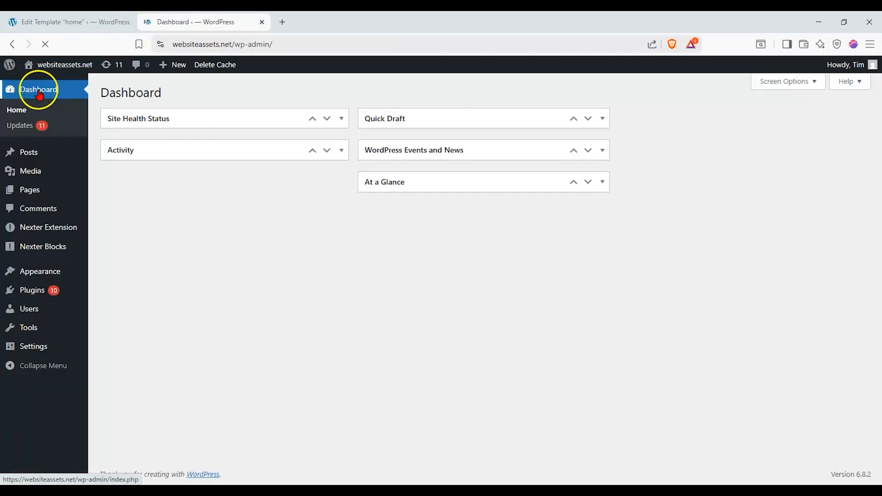
mouse_move(33, 192)
click(110, 192)
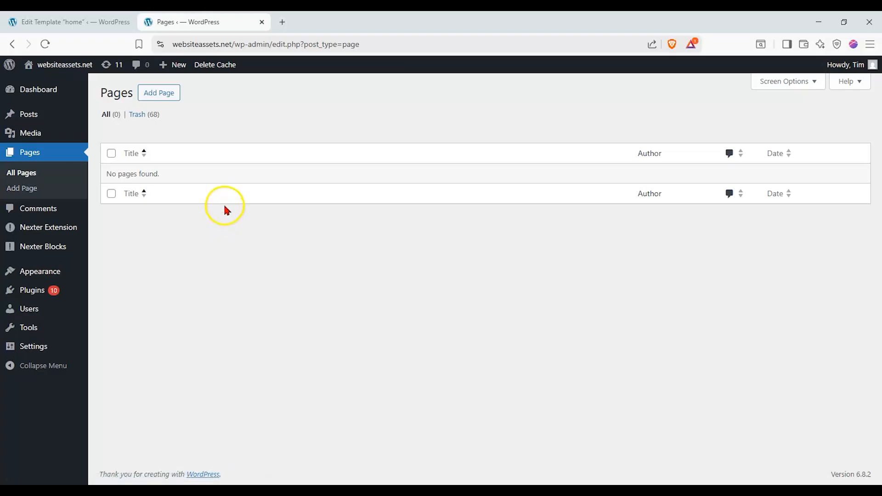
click(103, 24)
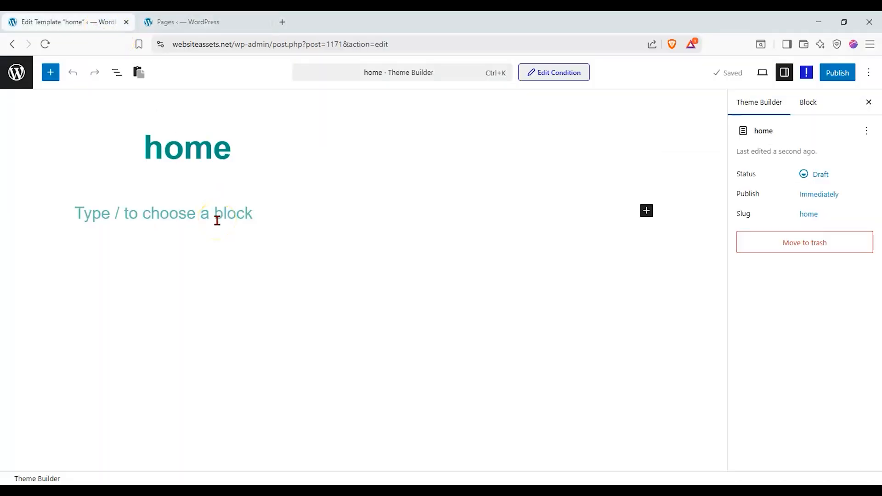
Select the empty paragraph block and close the Block settings sidebar.
click(219, 218)
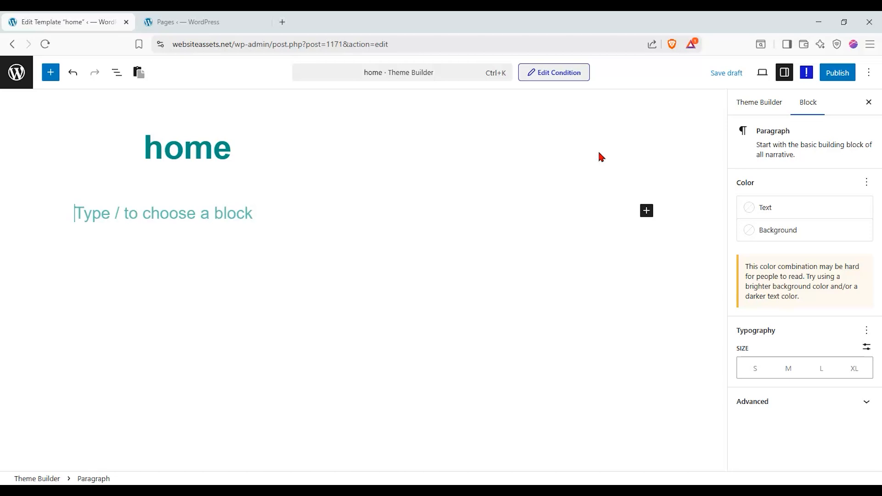
click(616, 148)
click(869, 102)
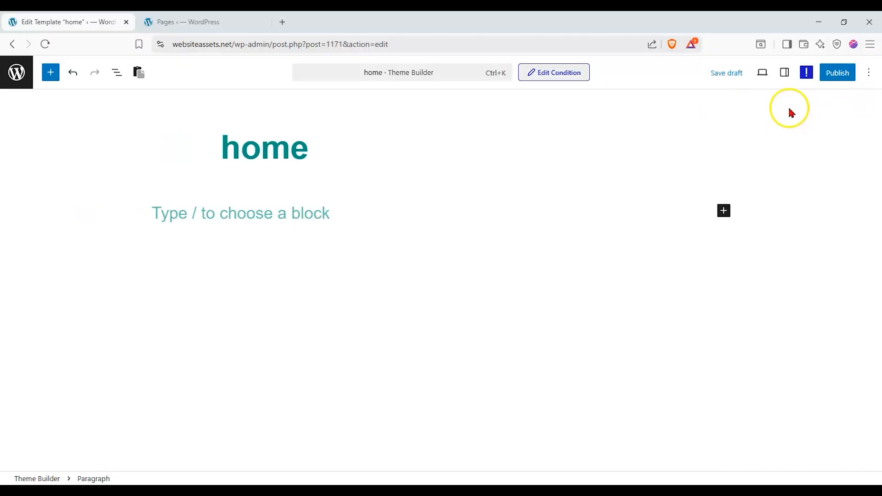
Type test text 'dghfdg' in the empty block, delete it, and dismiss the block inserter.
drag(285, 149, 228, 148)
click(287, 146)
click(357, 144)
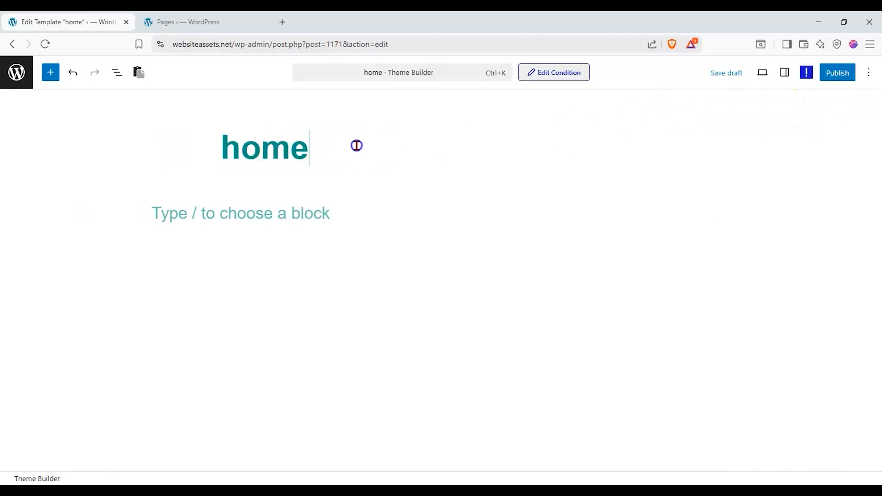
click(327, 202)
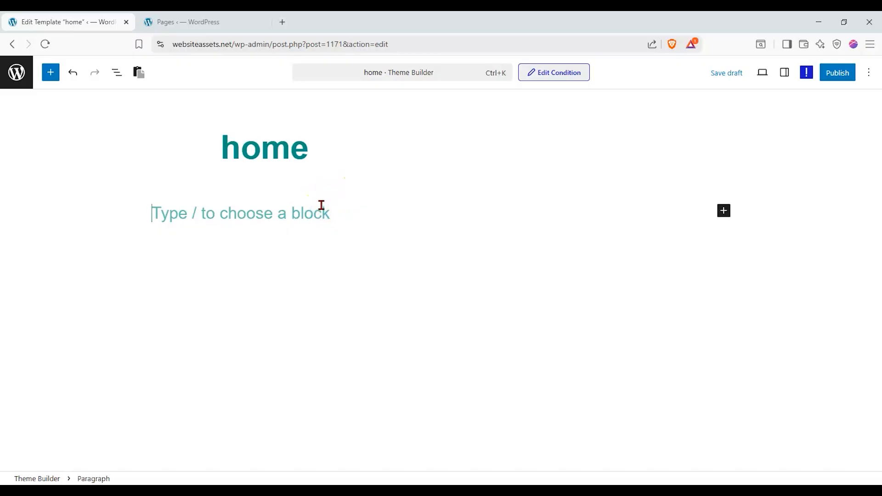
text(dghfdg)
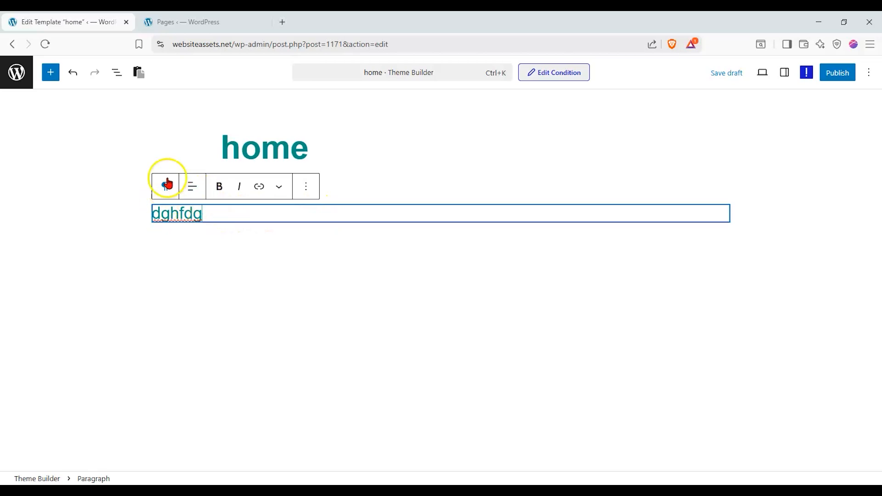
drag(214, 209, 114, 220)
key(BackSpace)
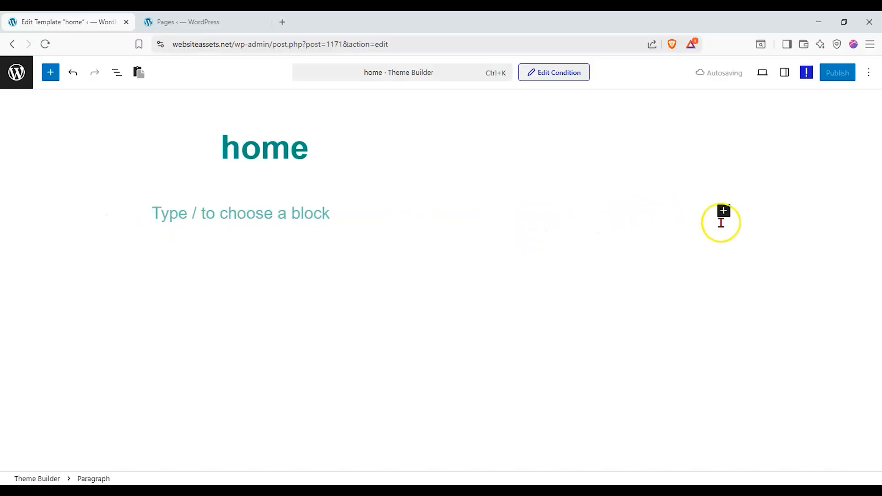
click(723, 212)
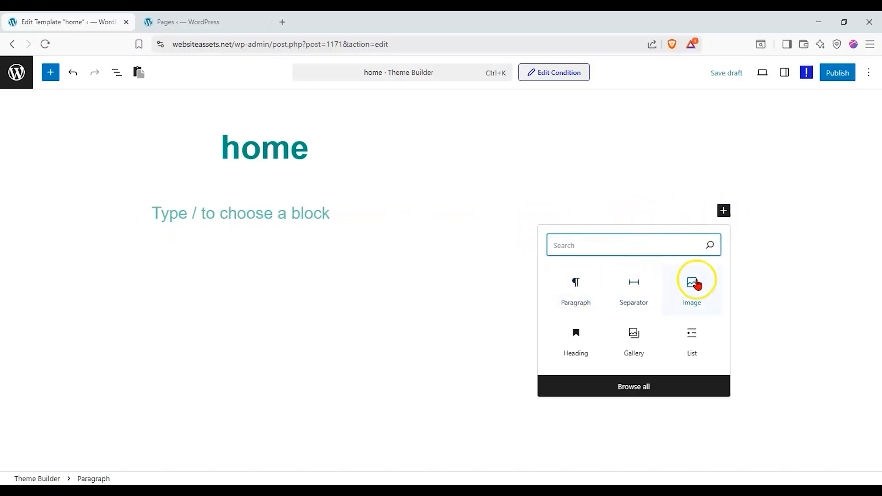
click(751, 223)
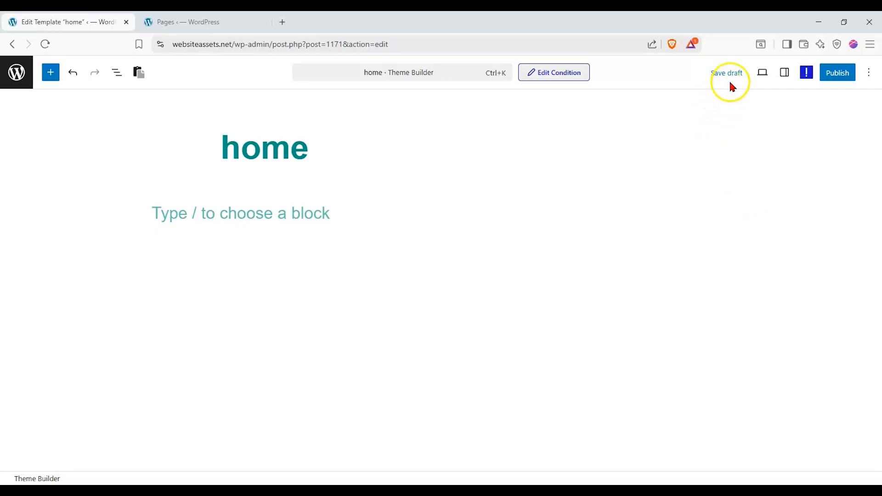
Preview the template at Tablet and Mobile sizes, then back at Desktop.
click(760, 76)
click(711, 127)
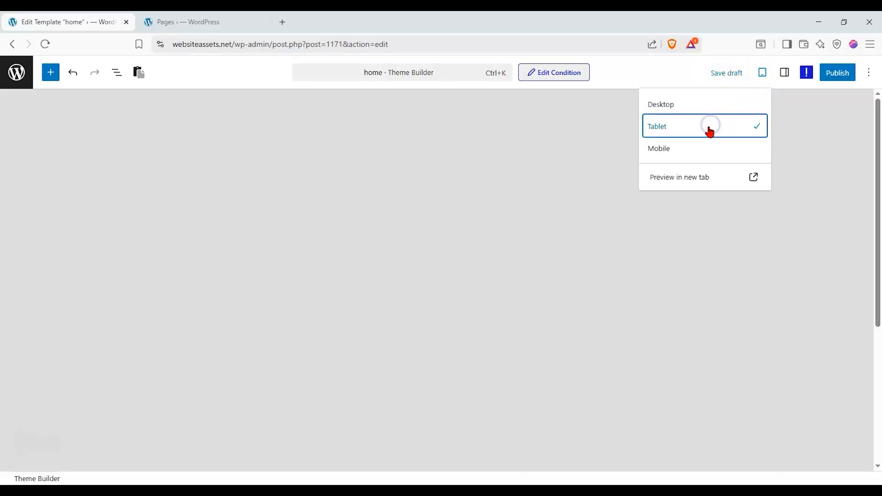
click(704, 145)
click(715, 104)
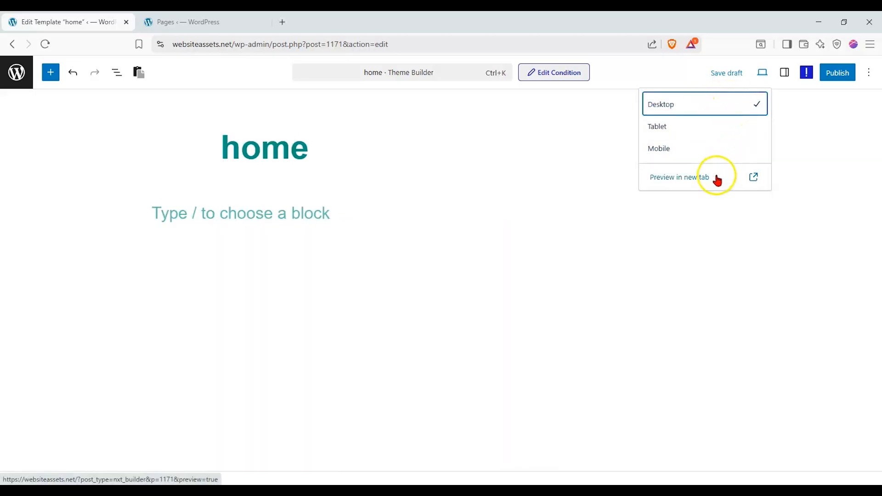
Open Settings, view the Nexter Customiser global presets, then return to Settings.
click(786, 77)
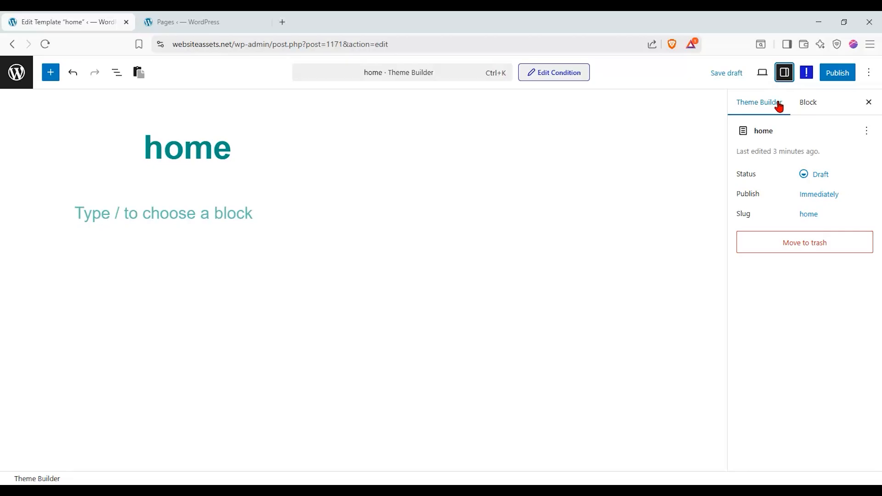
click(798, 108)
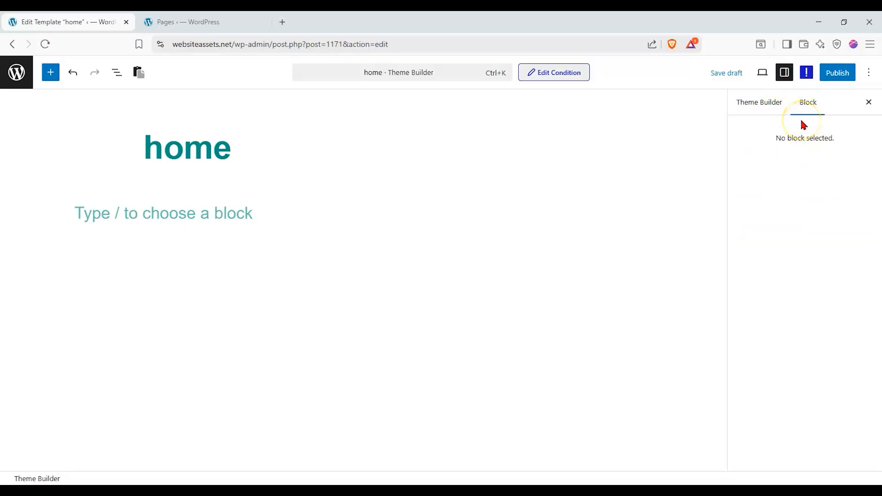
click(807, 79)
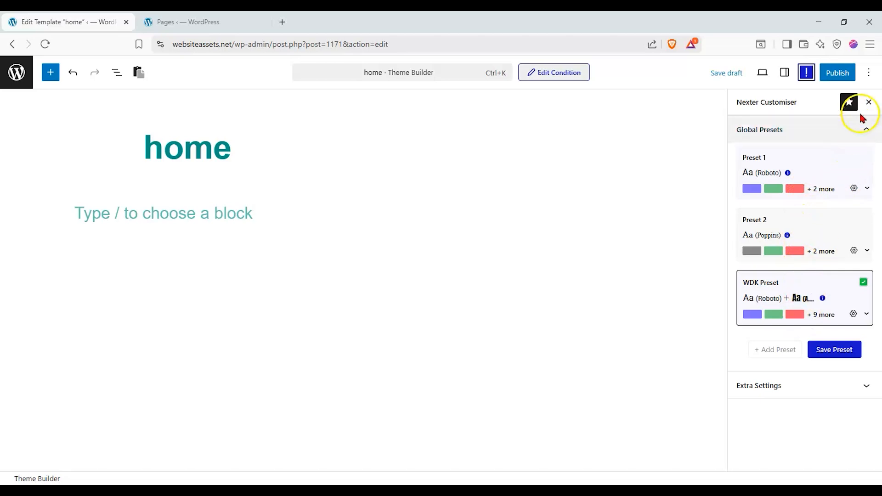
click(868, 102)
click(807, 76)
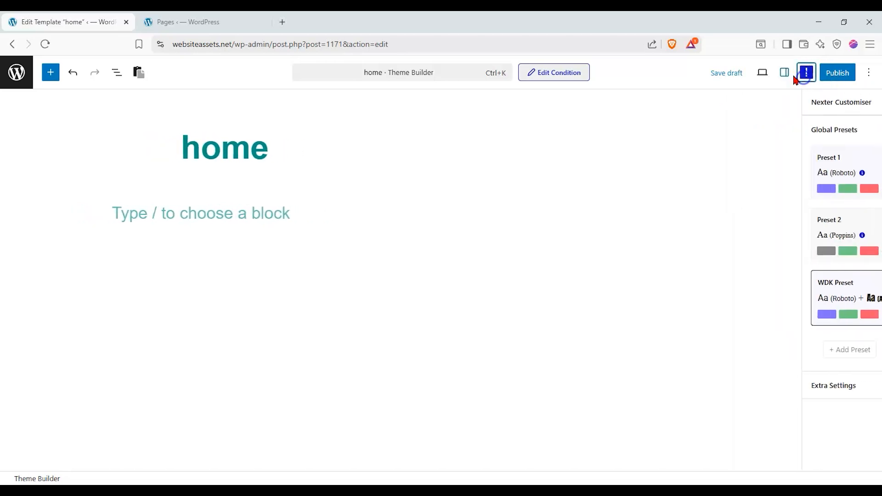
click(785, 74)
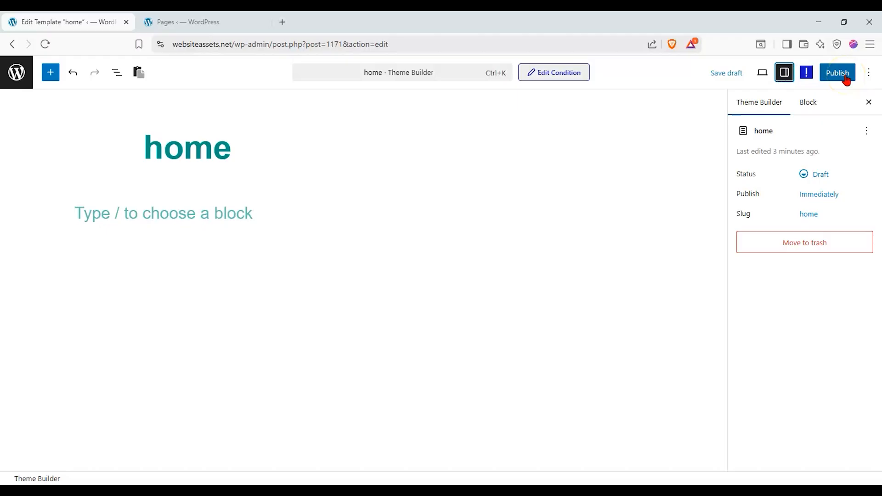
Browse the editor's ⋮ Options menu, then close it.
click(868, 73)
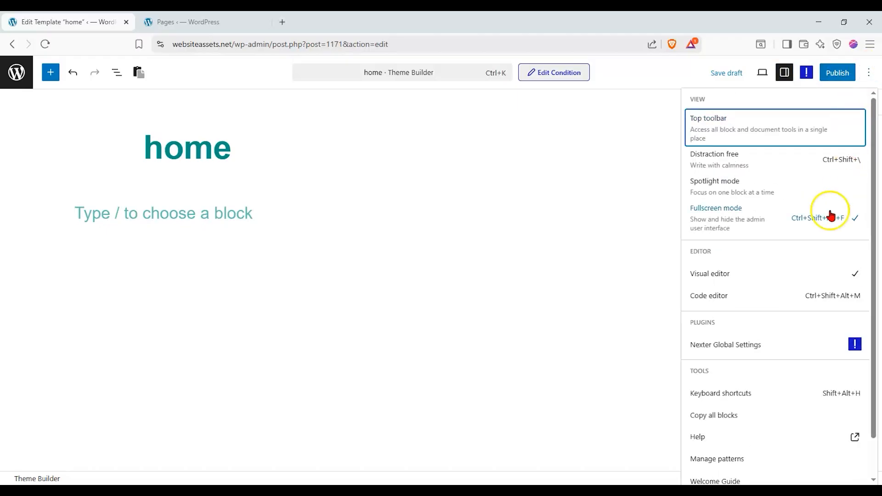
scroll(831, 214, down, 1)
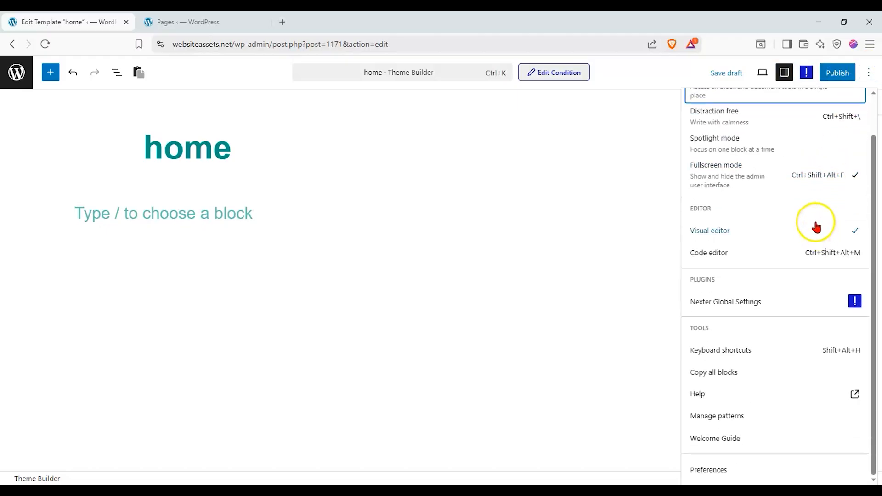
scroll(822, 158, up, 1)
click(866, 81)
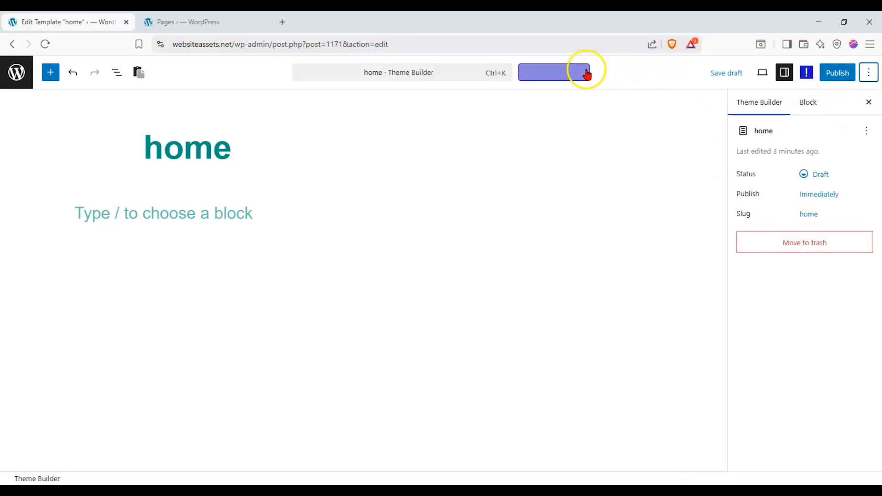
Check the Include Front Page display condition and the command palette, closing both unchanged.
click(587, 74)
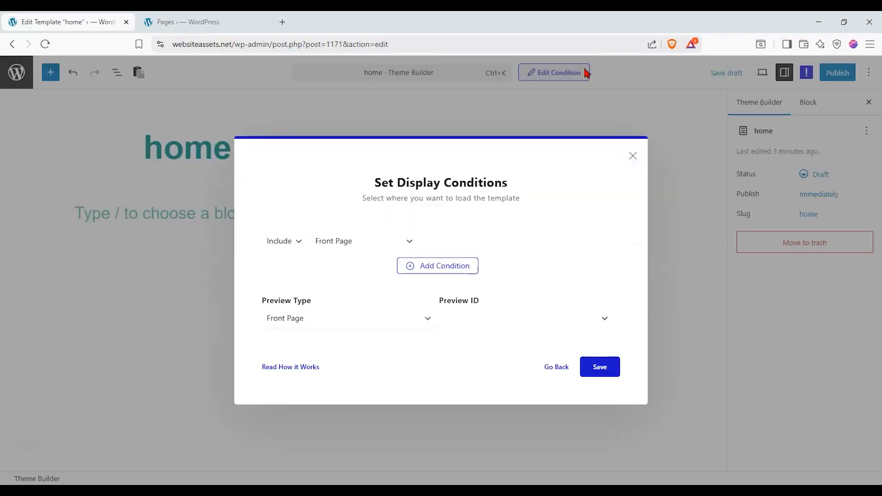
click(633, 156)
click(384, 76)
click(386, 72)
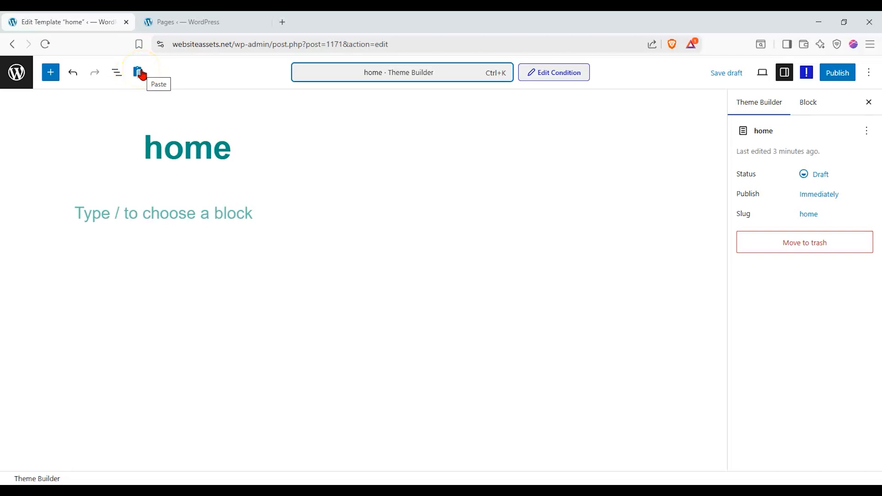
Open List View, glance at the Outline tab, and select the single empty Paragraph block.
click(120, 73)
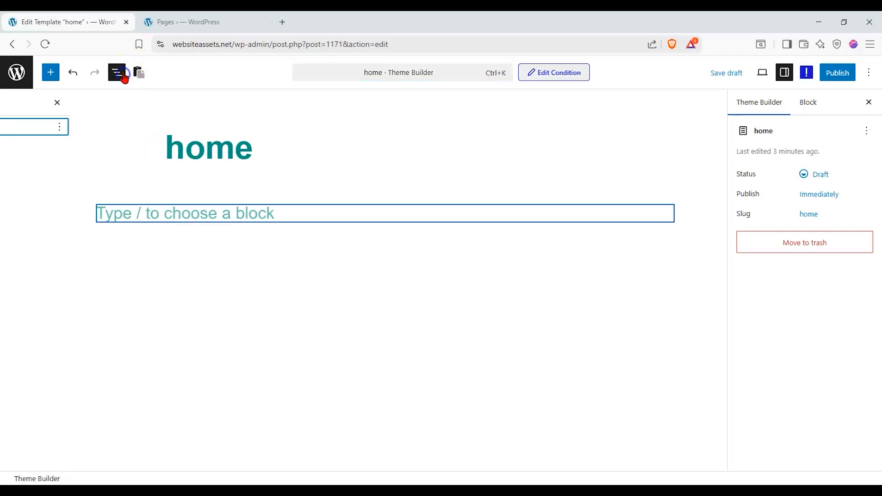
click(63, 103)
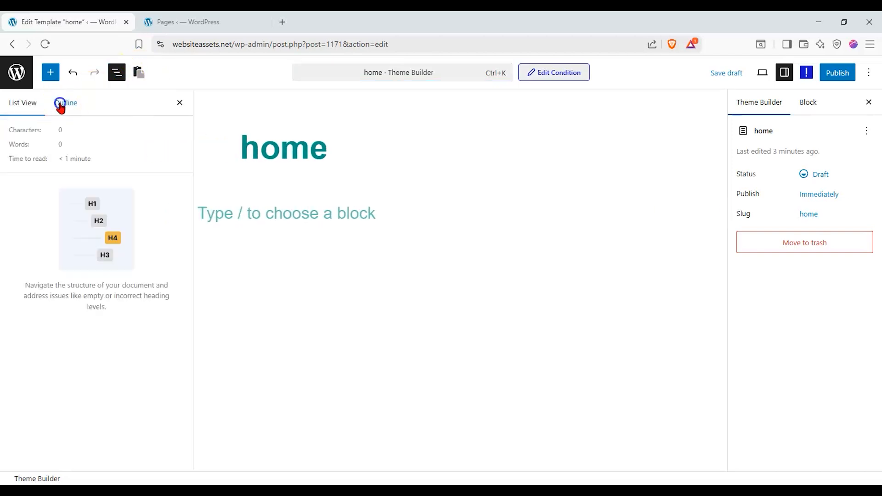
click(28, 103)
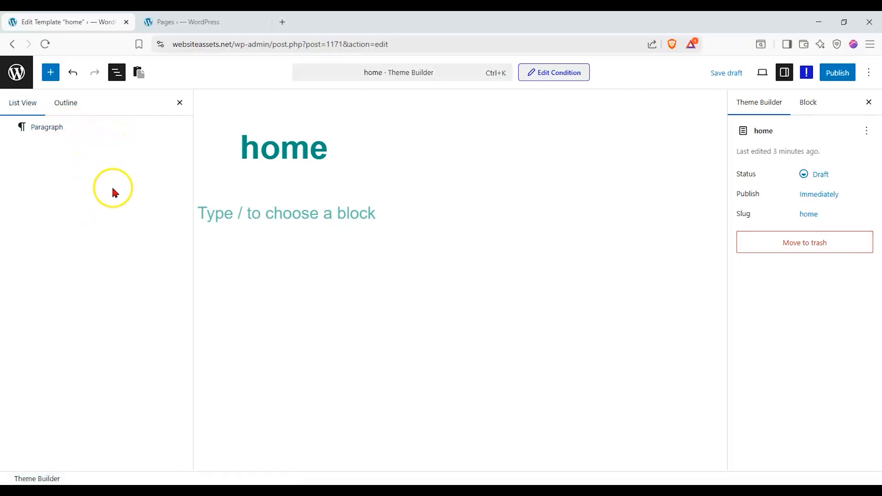
click(246, 219)
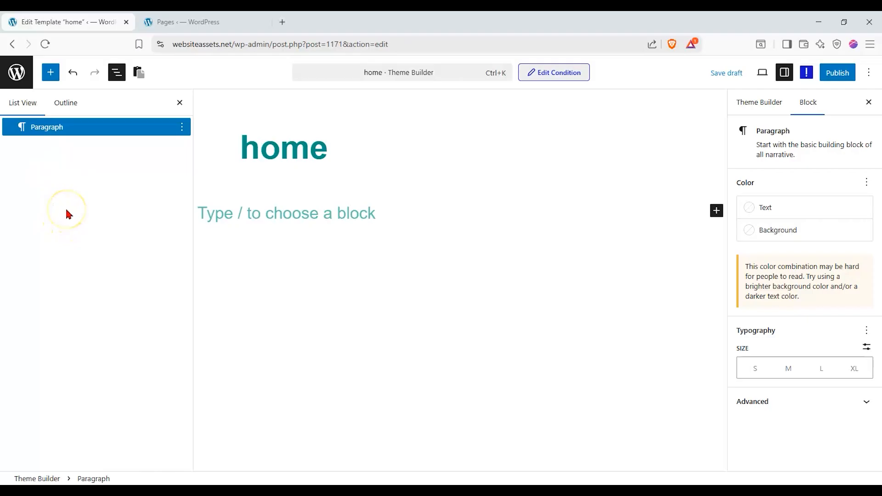
Insert a Nexter Advanced Heading block from the inserter in place of the empty paragraph.
click(179, 103)
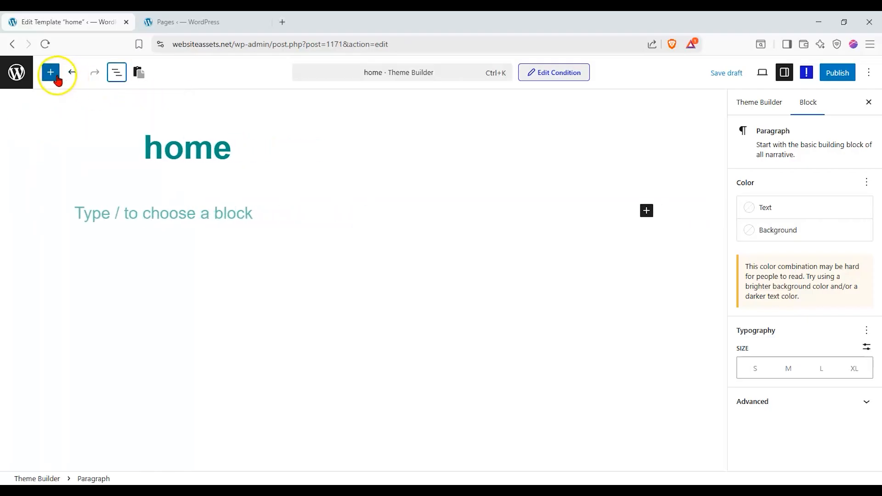
click(56, 77)
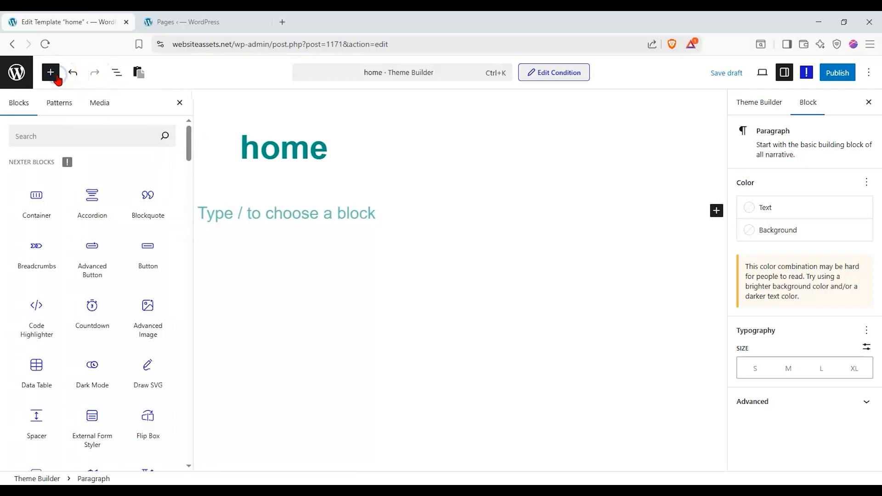
drag(188, 139, 58, 162)
drag(189, 141, 188, 121)
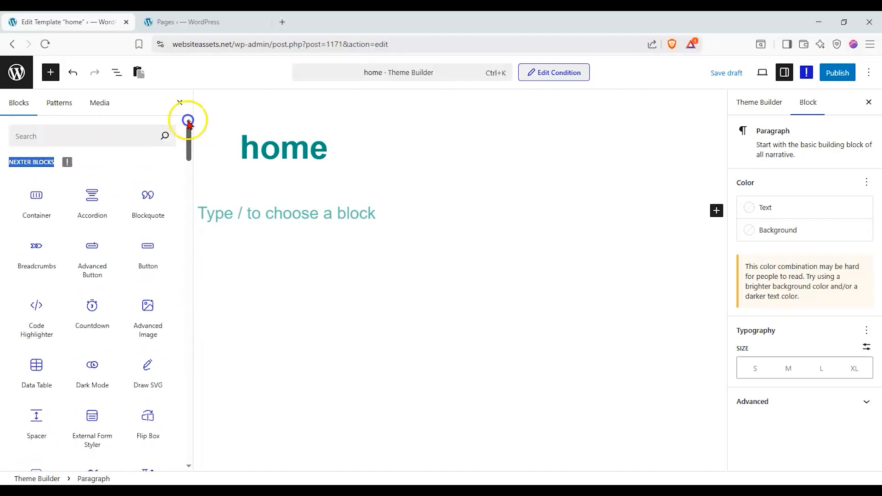
click(45, 164)
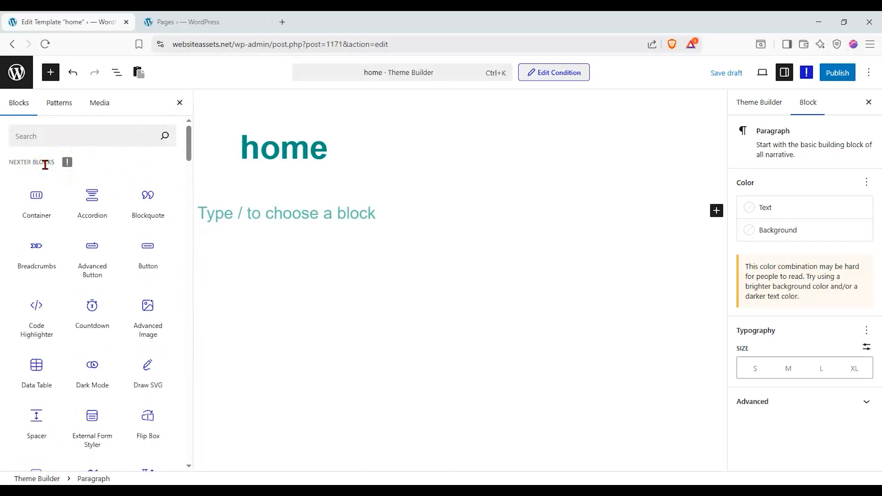
drag(188, 156, 284, 204)
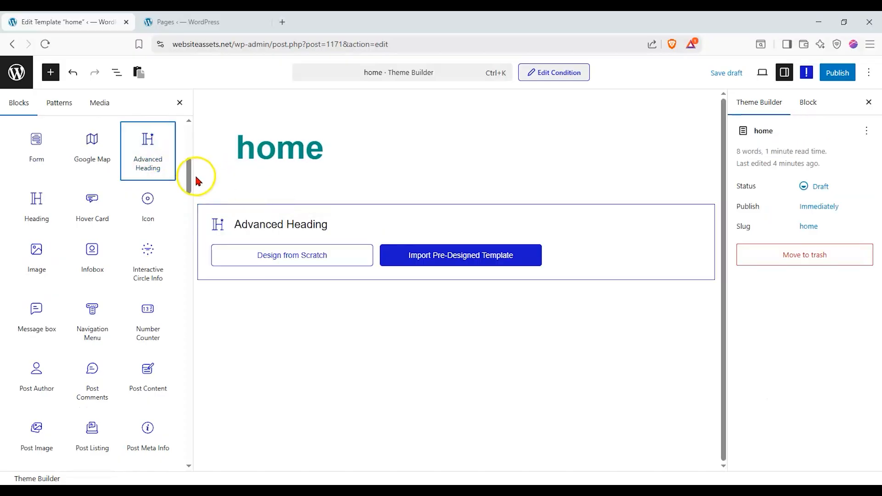
Start the Advanced Heading from scratch, accidentally dropping a plain Heading block below it.
click(256, 255)
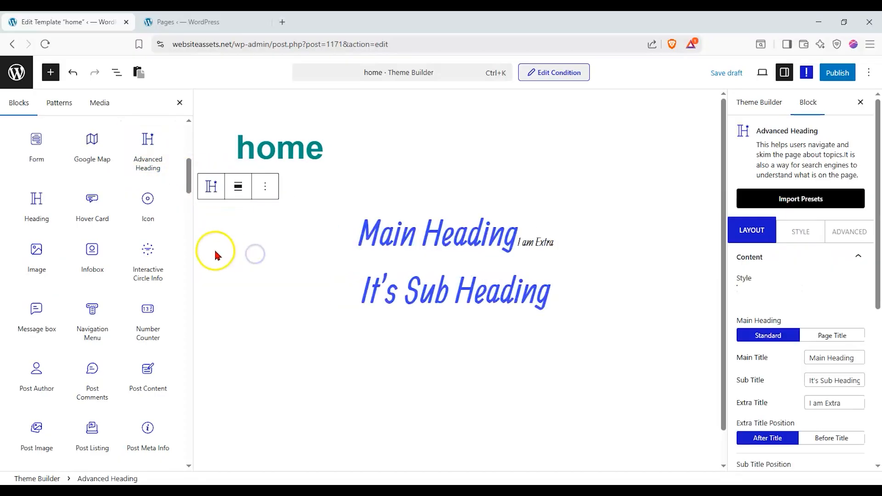
scroll(804, 276, down, 3)
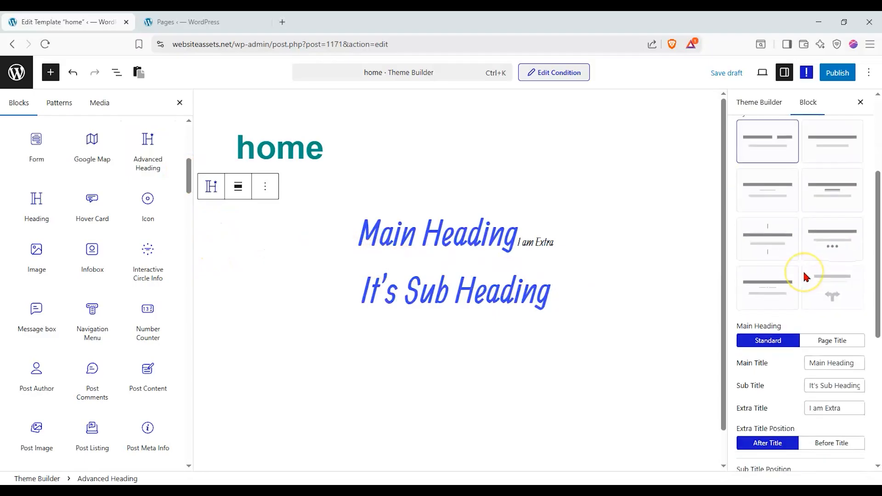
scroll(804, 276, down, 3)
drag(187, 177, 187, 244)
mouse_move(90, 217)
drag(76, 206, 368, 324)
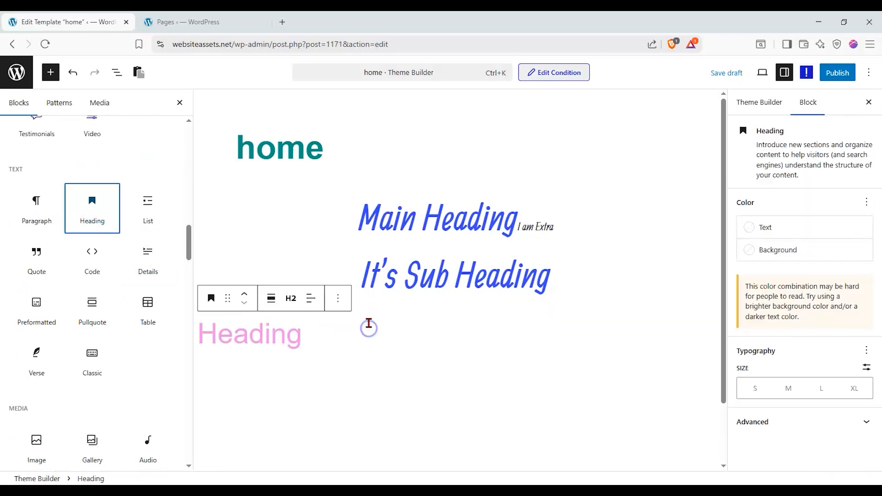
click(179, 102)
Delete the stray plain pink Heading block.
click(850, 422)
click(851, 423)
click(284, 349)
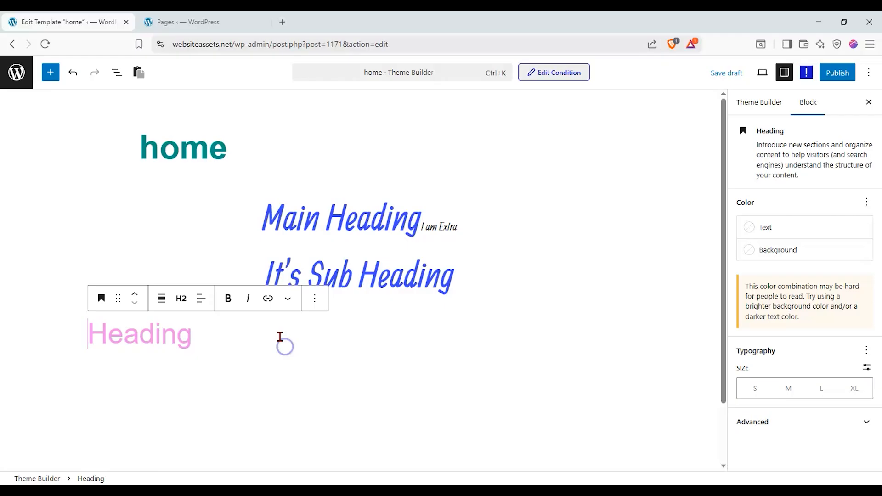
click(314, 303)
scroll(345, 252, down, 2)
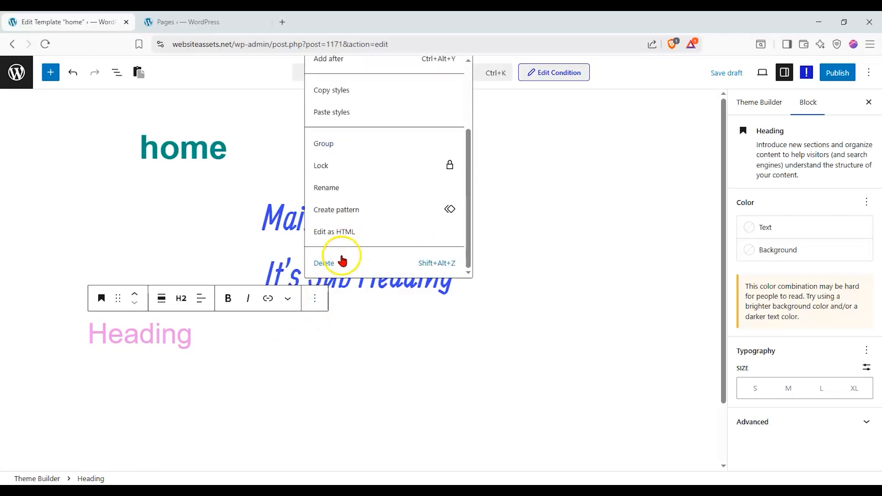
click(342, 262)
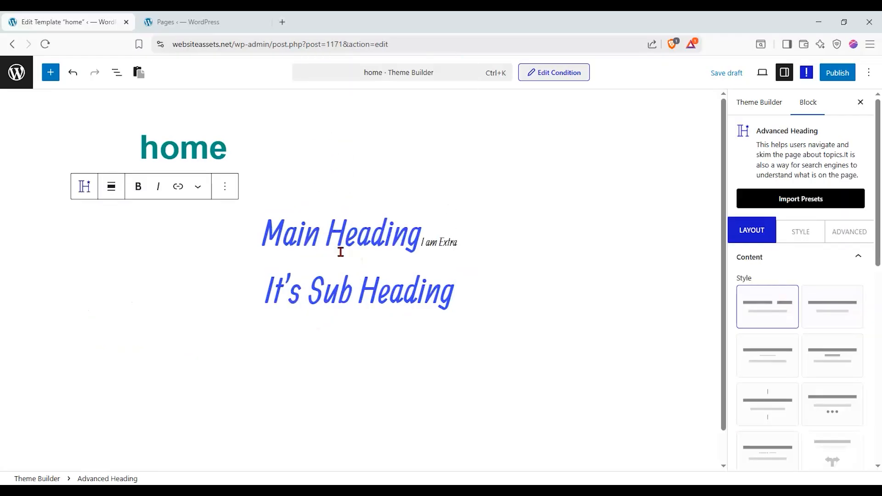
Apply the line-dot-line divider Style preset to the Advanced Heading.
click(336, 261)
click(825, 307)
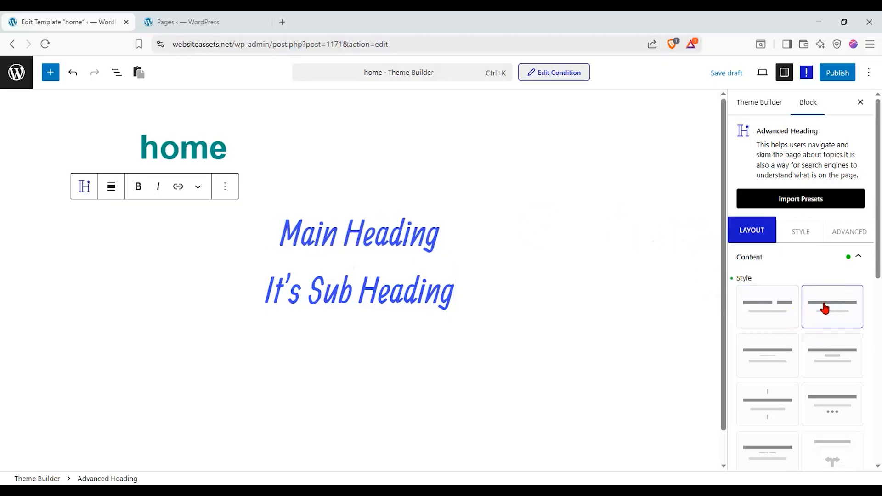
scroll(825, 308, down, 2)
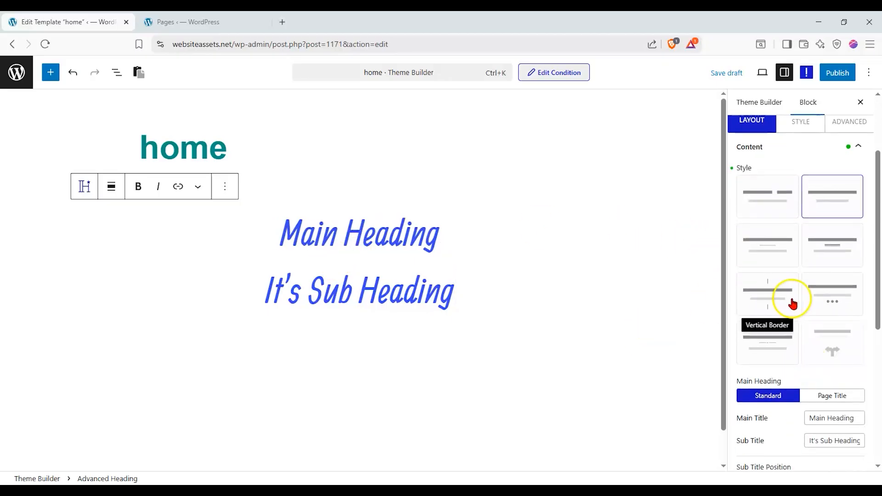
click(833, 304)
click(786, 342)
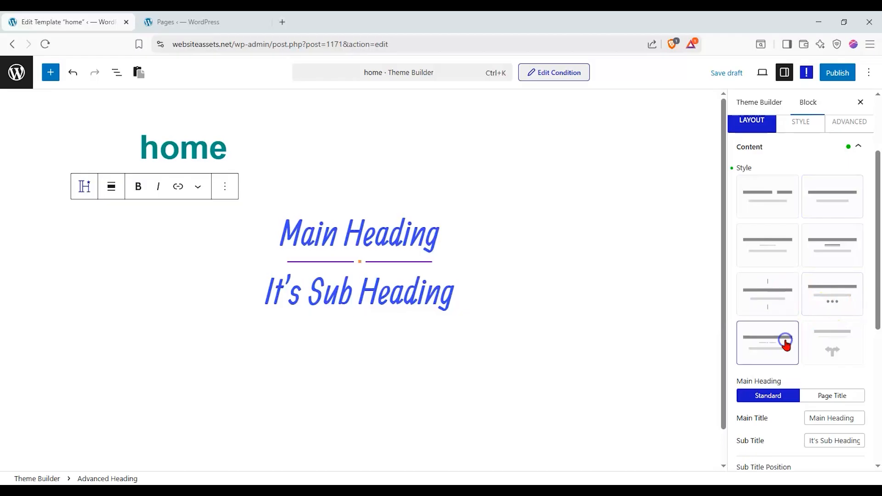
Change the heading to 'Coming Soon!' with subtitle 'We're getting things set up...'.
triple_click(289, 224)
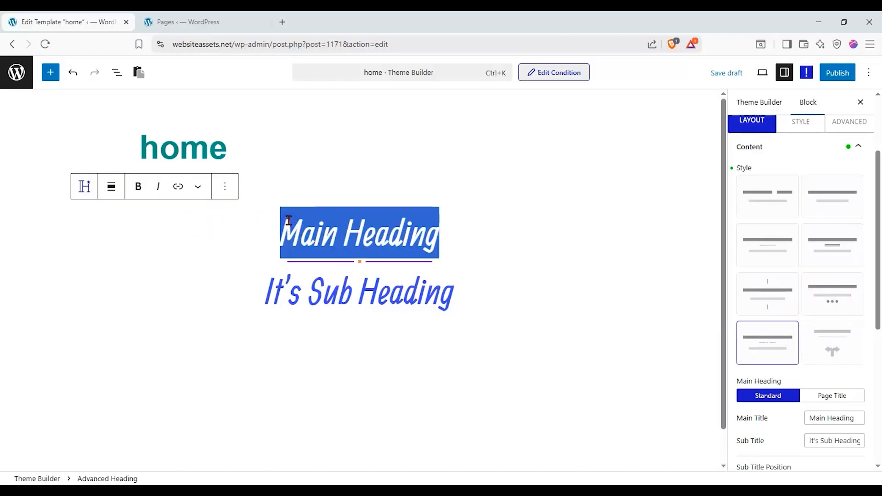
text(Coming )
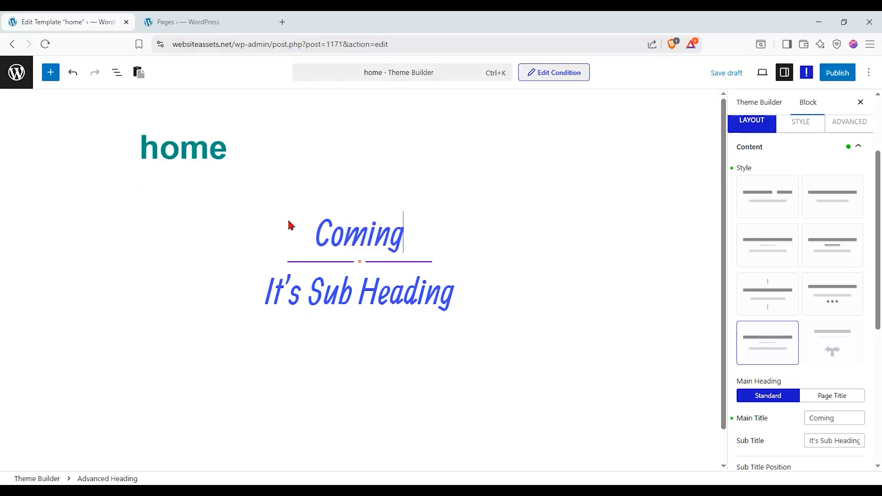
text(Soon!)
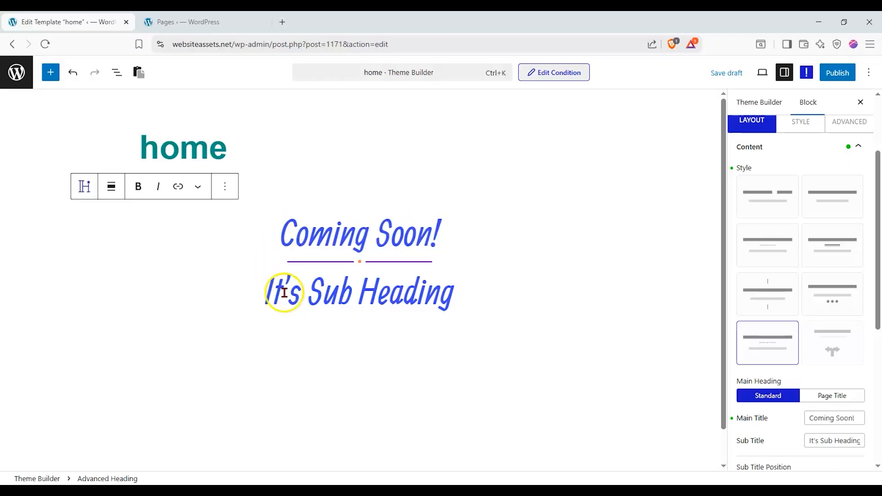
triple_click(284, 293)
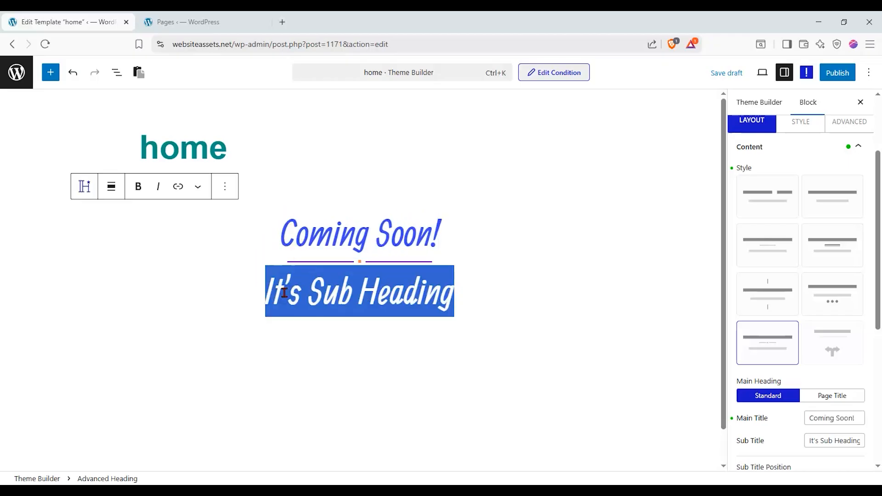
text(We're)
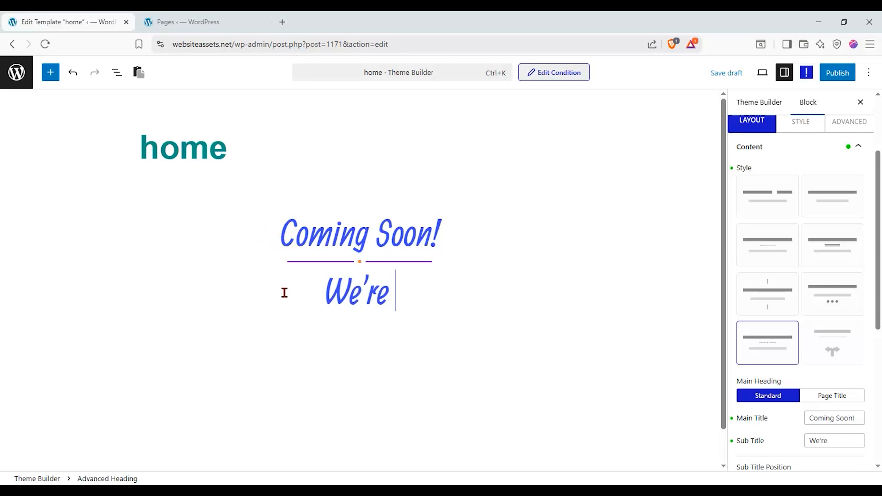
text( getting )
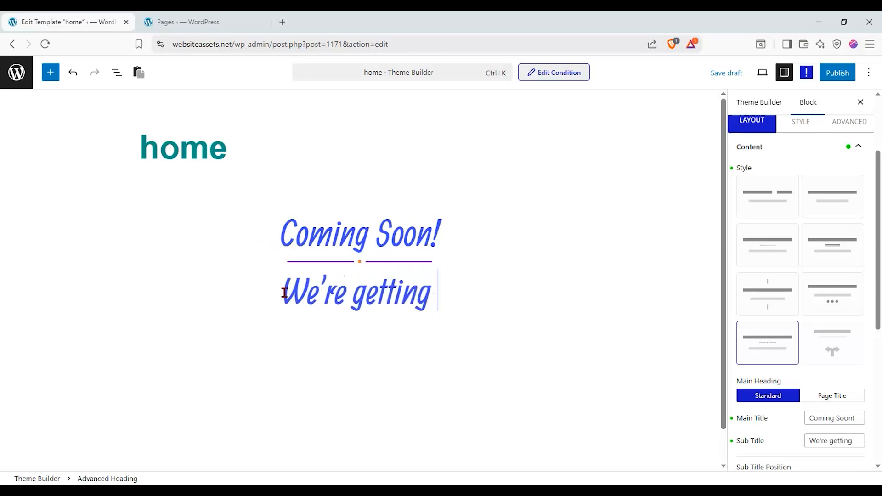
text(things set u)
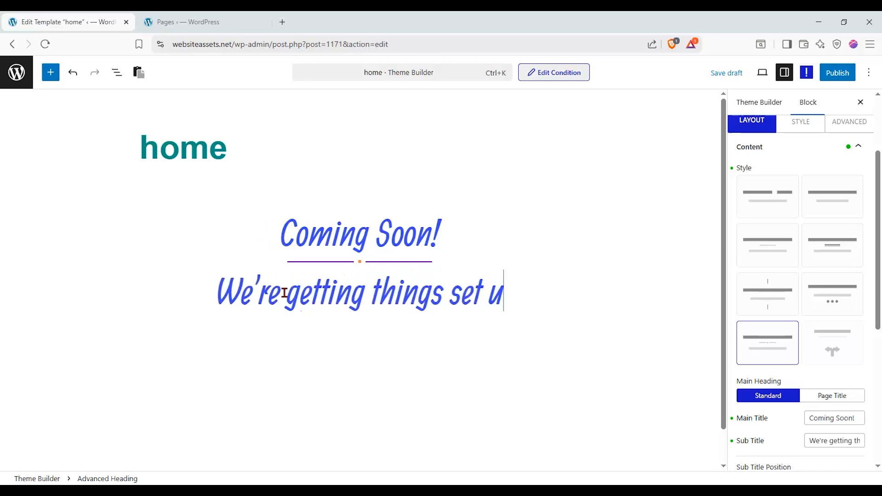
text(p...)
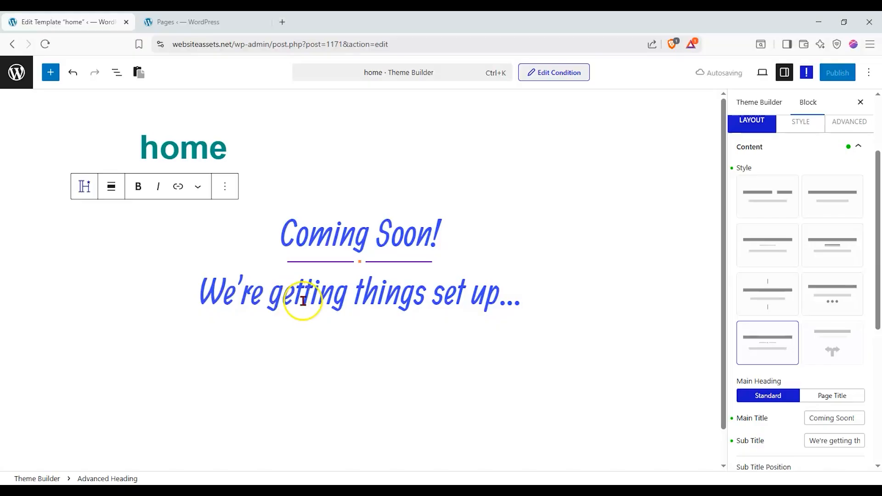
click(766, 191)
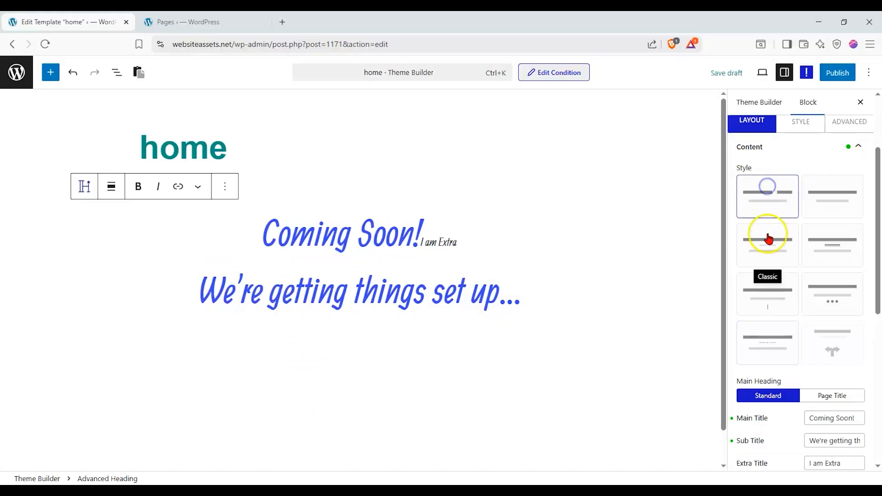
Restore the line-dot-line style and keep the heading centred, subtitle after the title.
click(776, 339)
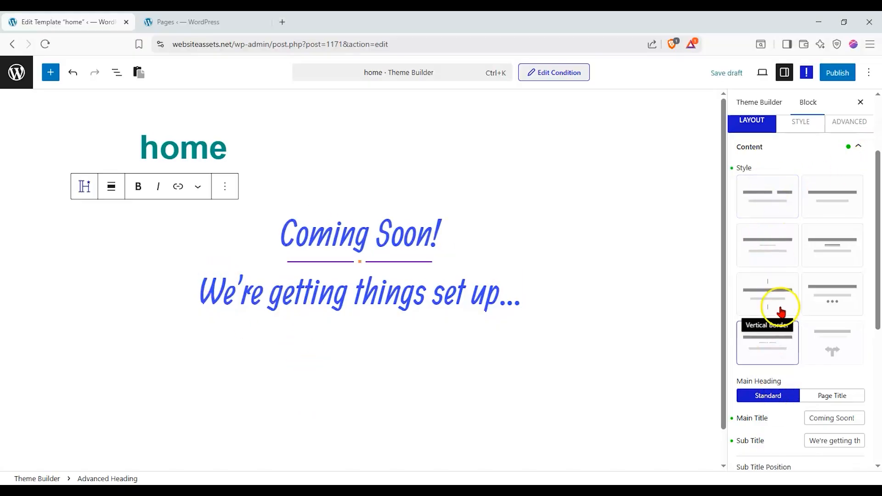
scroll(778, 322, down, 2)
click(828, 340)
click(783, 344)
scroll(812, 396, down, 3)
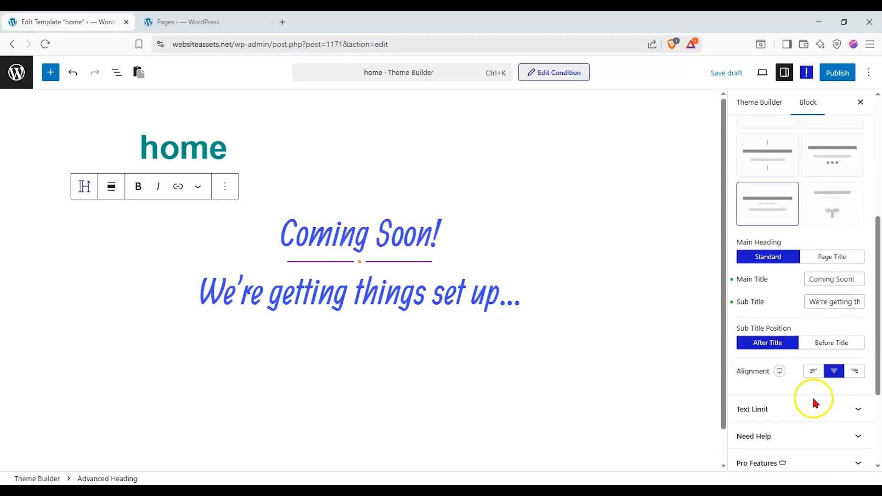
click(826, 316)
click(787, 322)
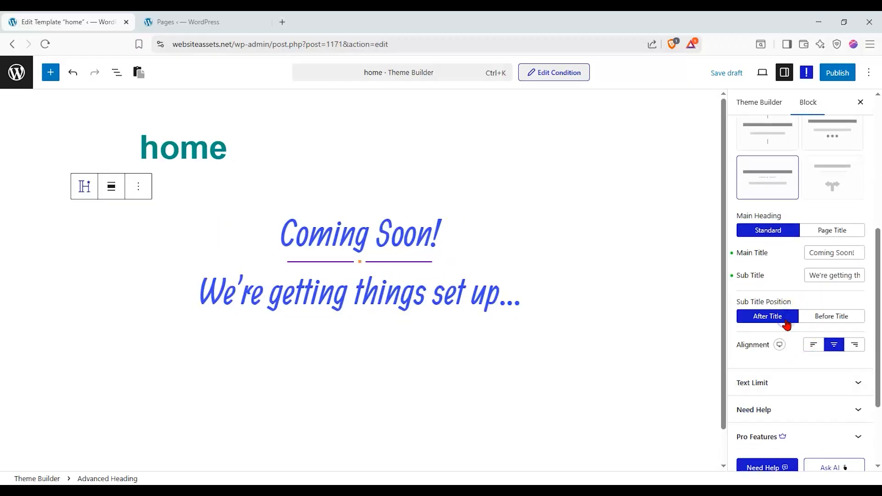
click(819, 348)
click(835, 347)
click(849, 348)
click(848, 348)
click(834, 390)
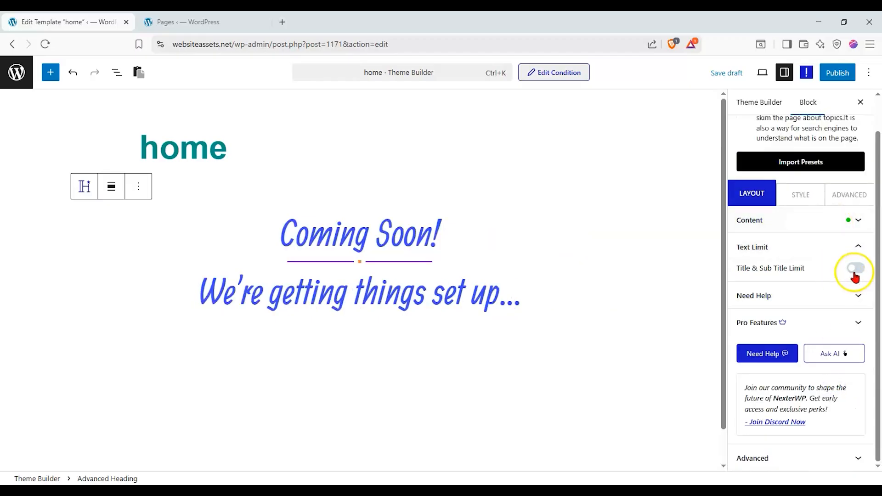
Widen the separator to 90.5%, colour it red FE0000, and make its dot near-black.
click(807, 196)
drag(773, 289, 845, 262)
click(844, 243)
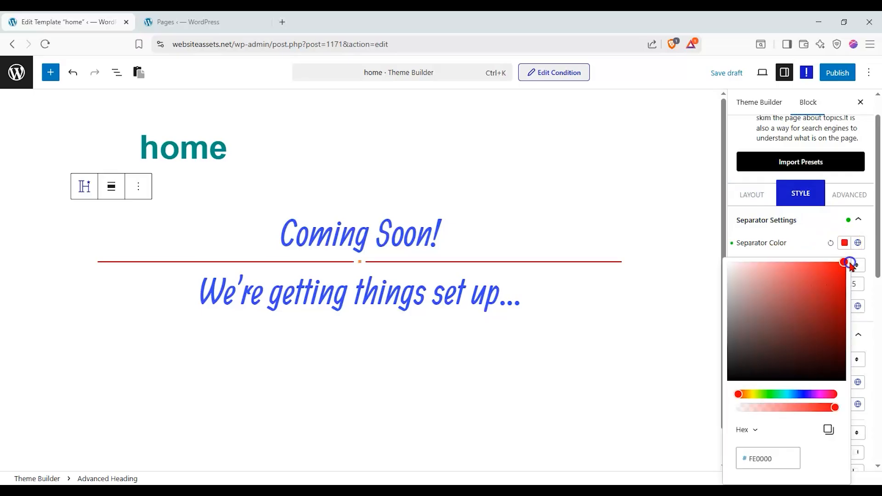
click(826, 251)
click(844, 306)
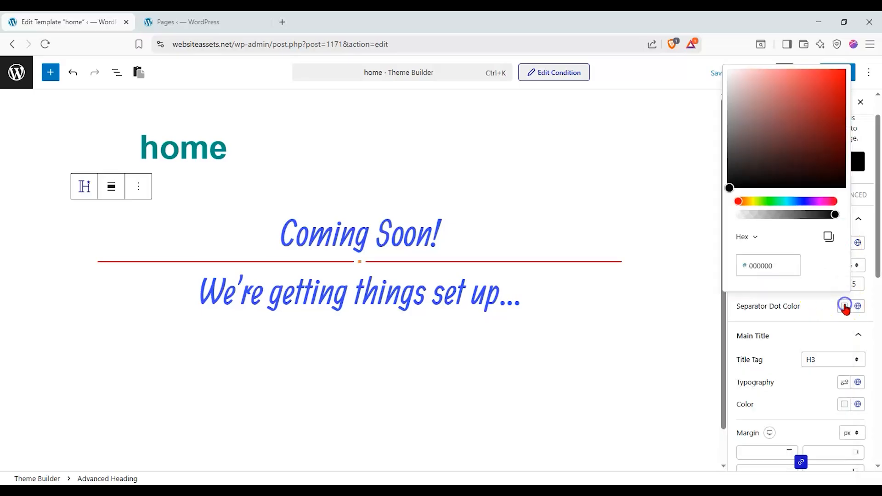
click(841, 176)
click(797, 337)
click(797, 333)
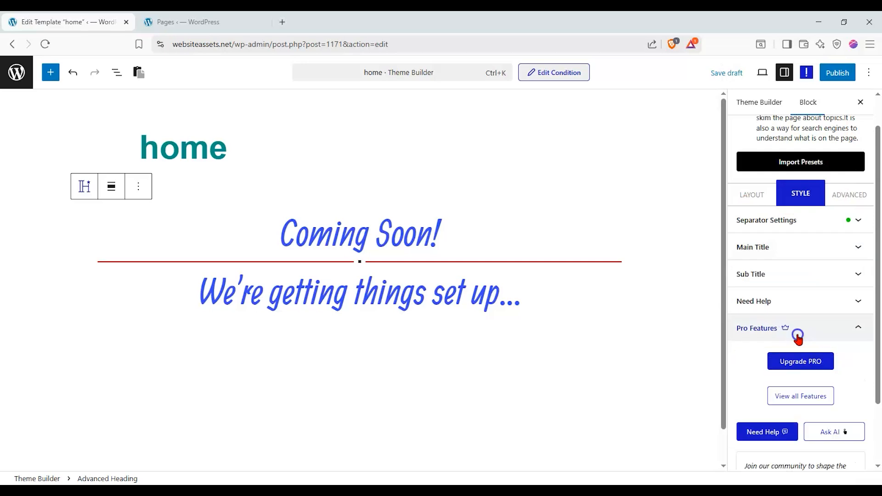
click(814, 321)
click(827, 246)
Make the main title an H1 in italic Times New Roman, line height 111, with an overline.
scroll(823, 241, down, 3)
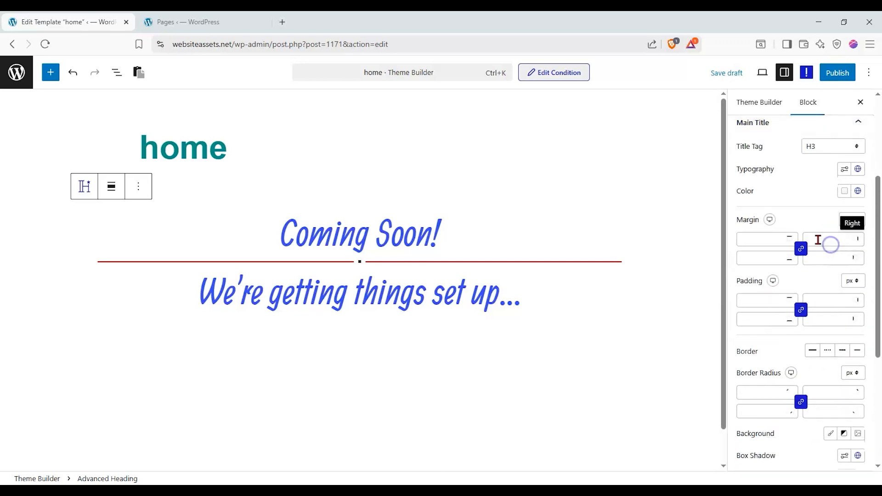
scroll(825, 244, up, 3)
click(839, 260)
click(829, 274)
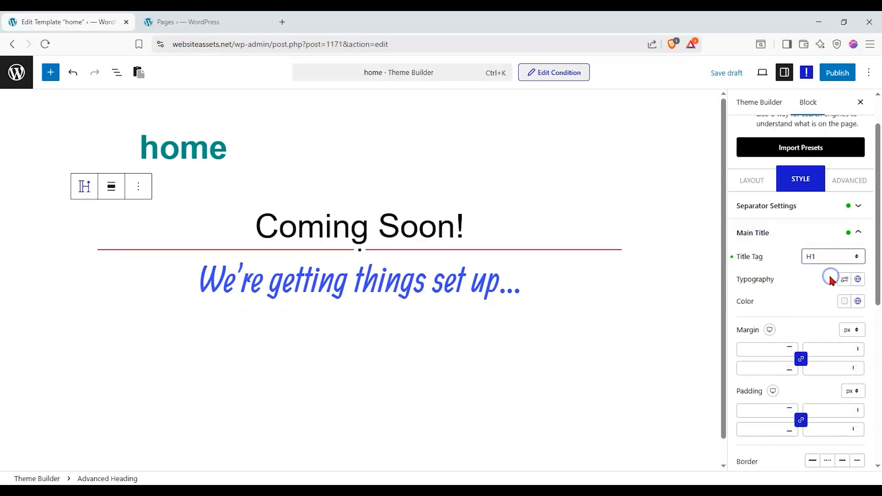
click(844, 279)
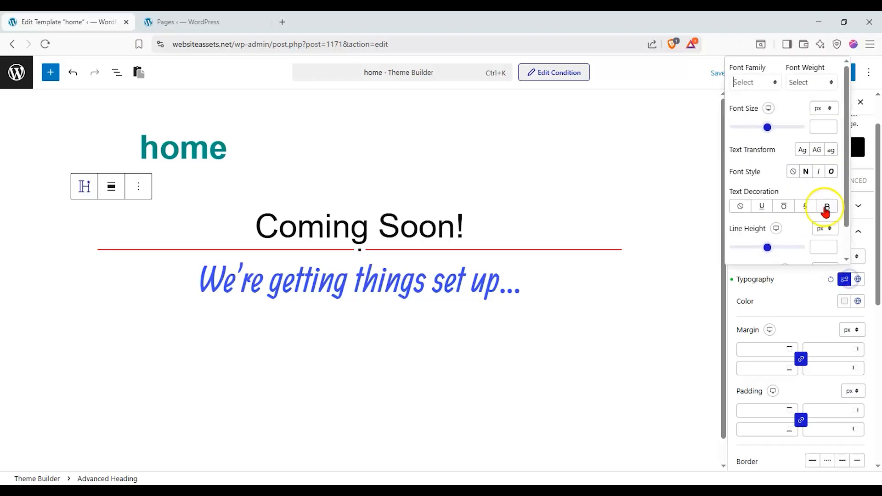
click(771, 81)
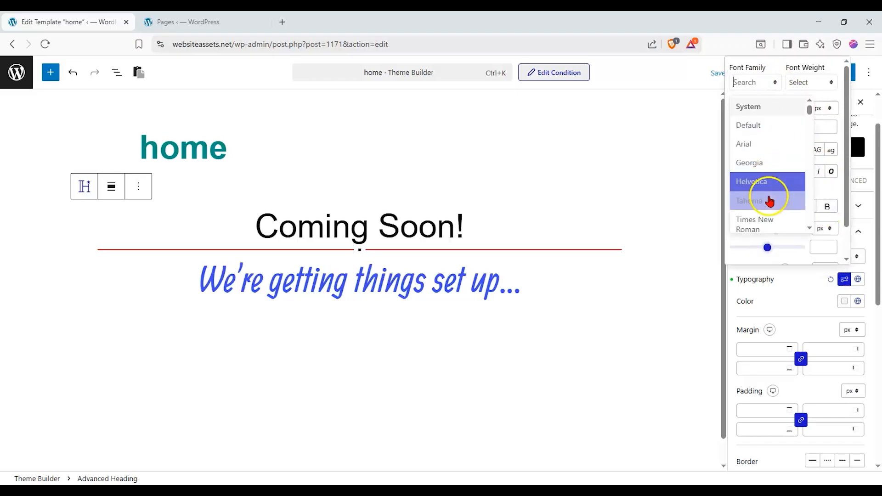
click(769, 219)
drag(768, 248, 782, 247)
click(819, 174)
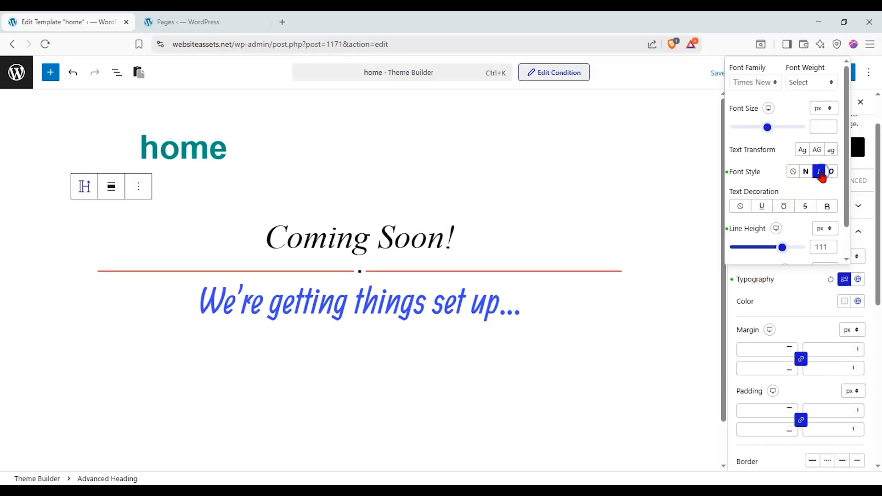
click(783, 208)
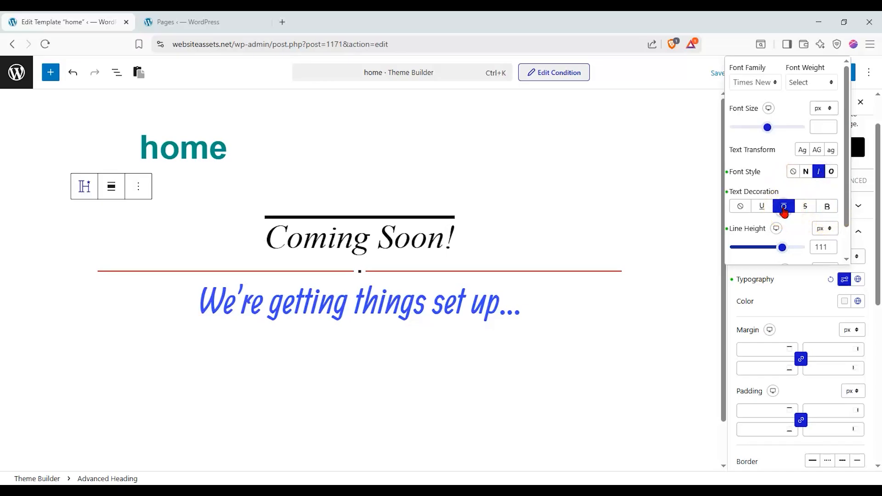
click(817, 149)
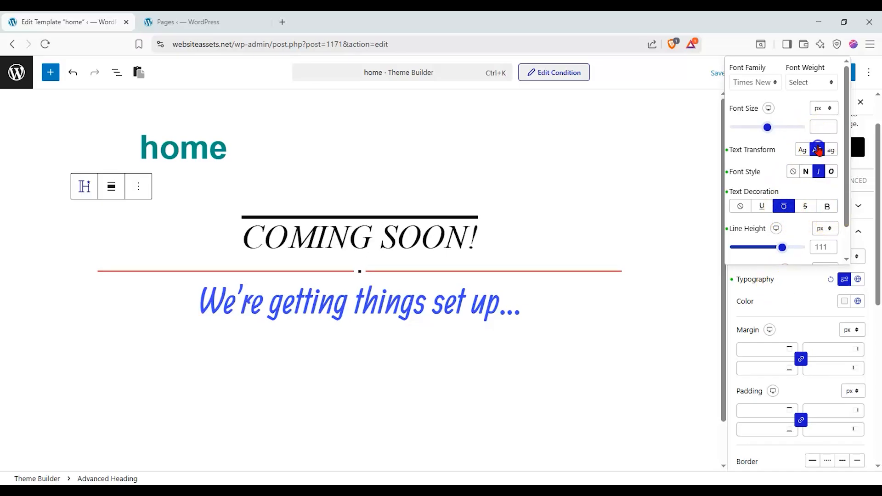
click(818, 150)
click(845, 281)
Give the main title 5% padding and a solid border.
scroll(840, 290, down, 3)
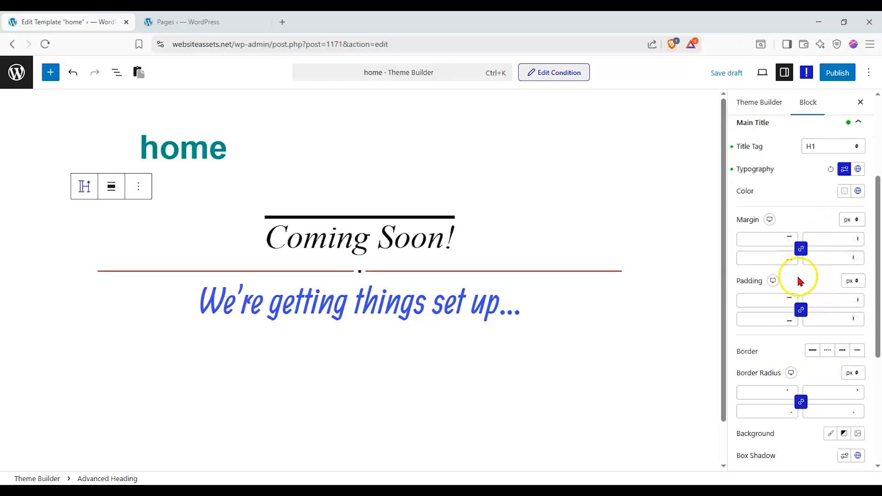
click(853, 281)
click(852, 308)
click(825, 322)
text(5)
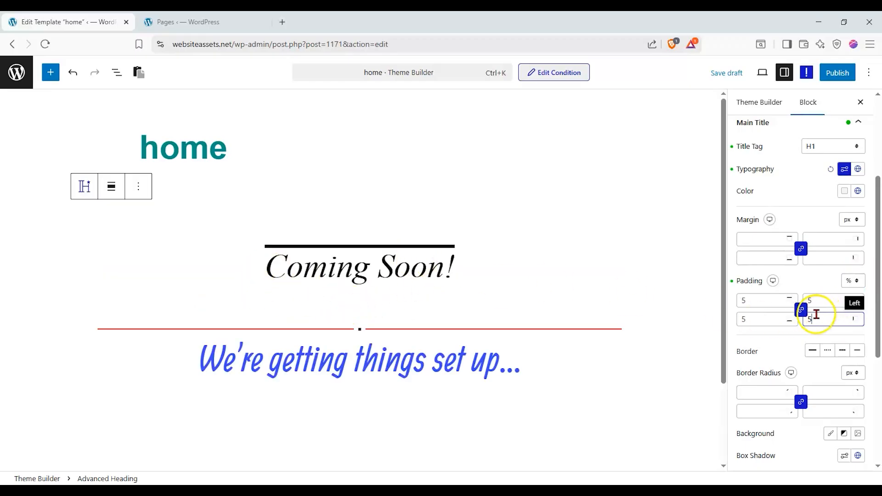
click(812, 350)
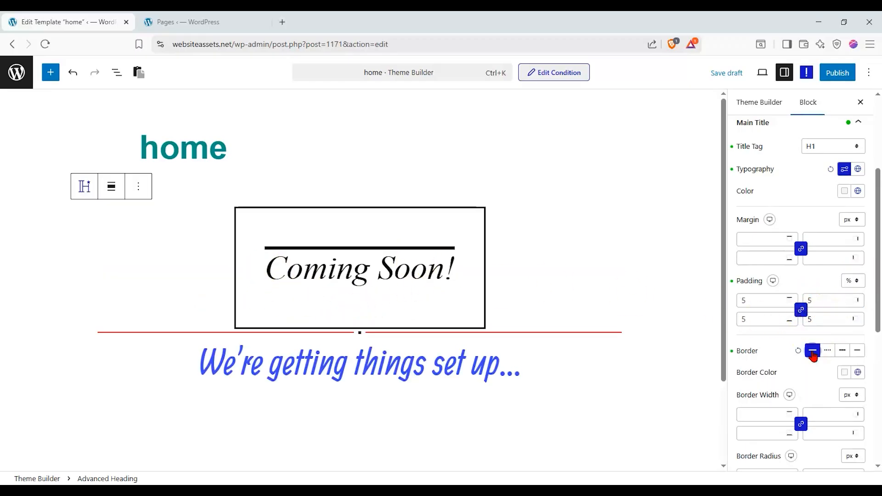
scroll(780, 414, down, 5)
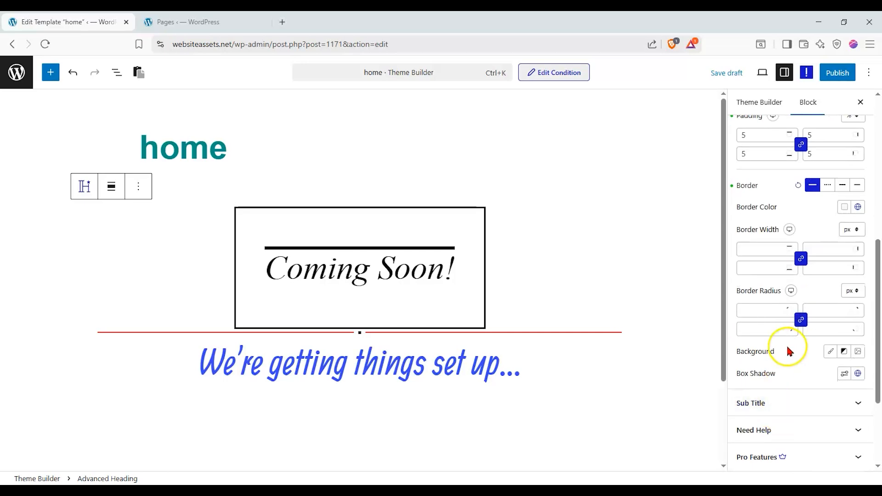
Make the subtitle an H2 coloured with the dark-green Nexter global colour.
click(790, 350)
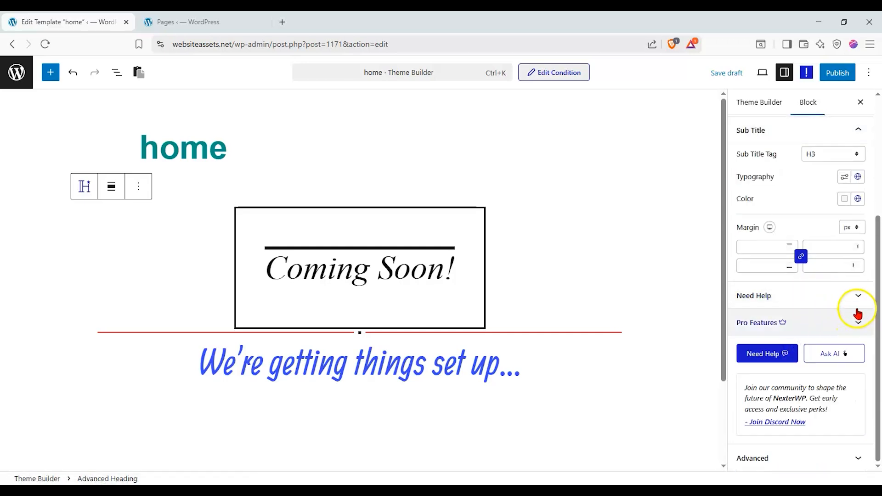
scroll(849, 310, up, 3)
click(841, 323)
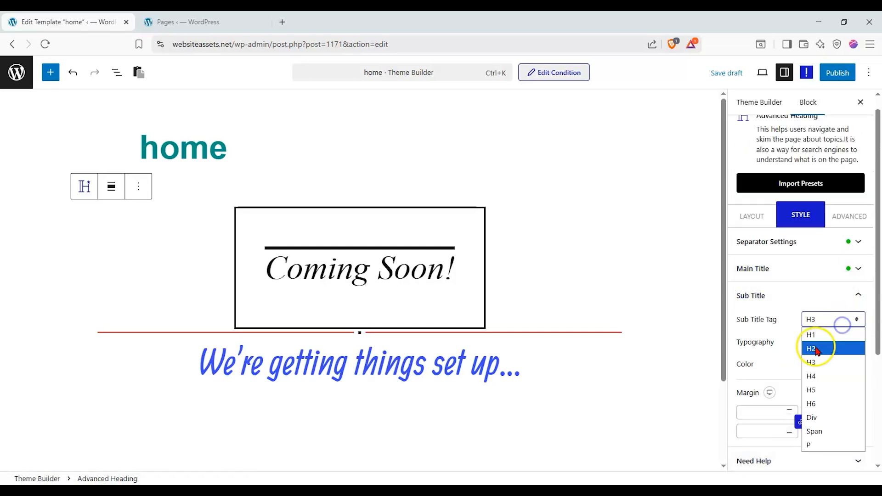
click(819, 347)
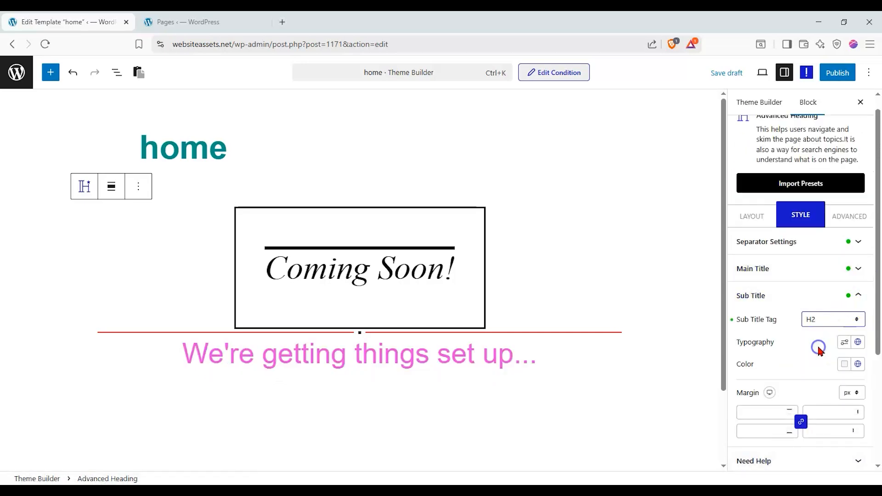
click(855, 364)
click(794, 282)
click(774, 282)
click(750, 304)
click(773, 305)
click(751, 328)
click(839, 304)
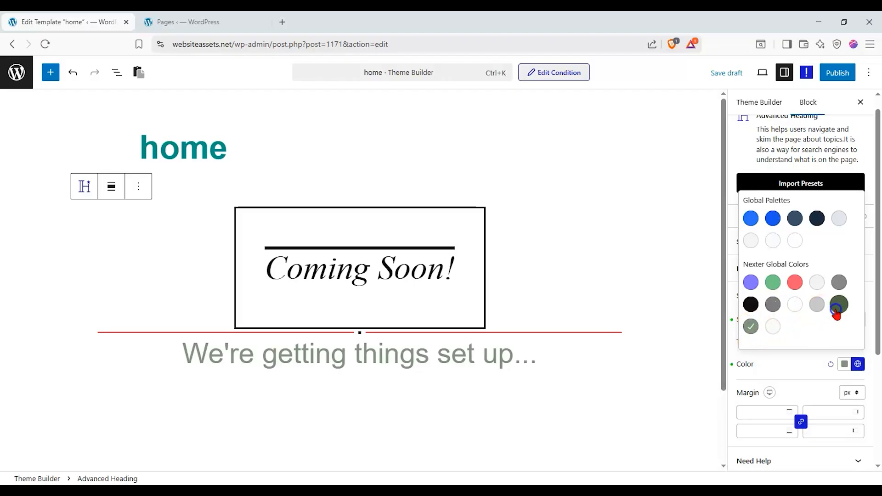
click(798, 365)
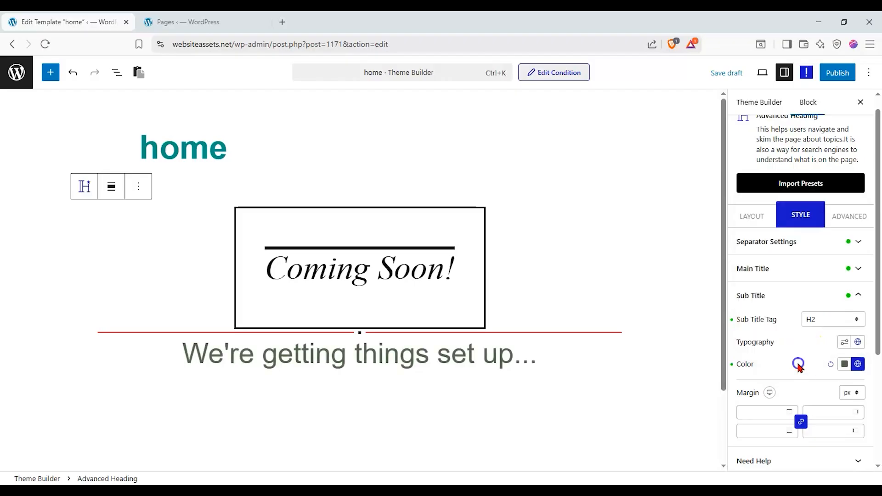
Publish the home template and load the site's front page in the other tab.
click(838, 77)
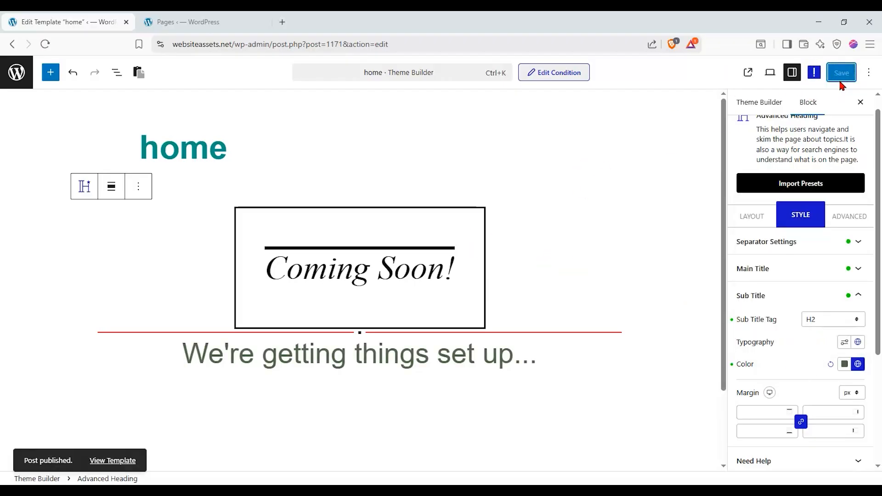
click(235, 22)
drag(234, 46, 460, 55)
key(BackSpace)
key(Return)
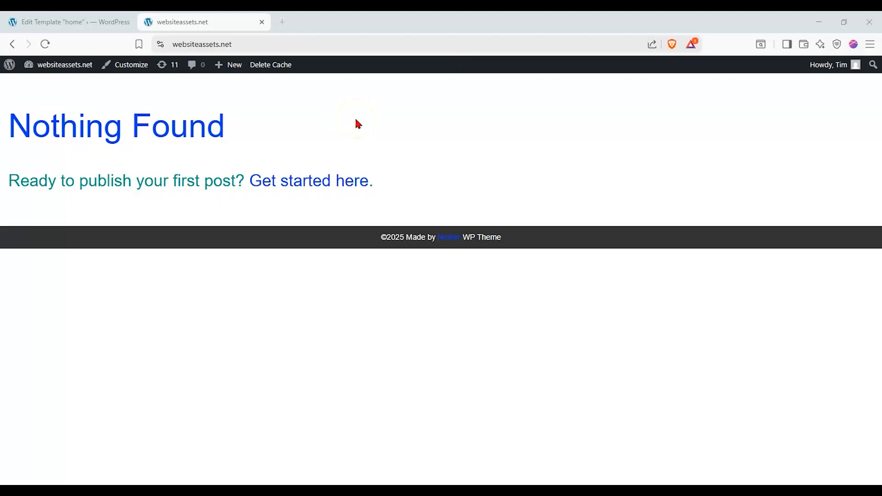
Go to the Dashboard and start a new page via Pages > Add Page.
mouse_move(68, 69)
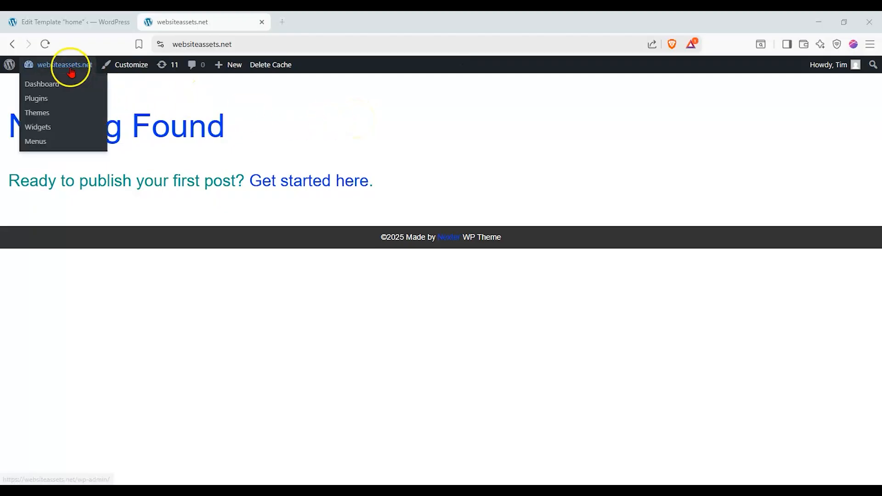
click(66, 85)
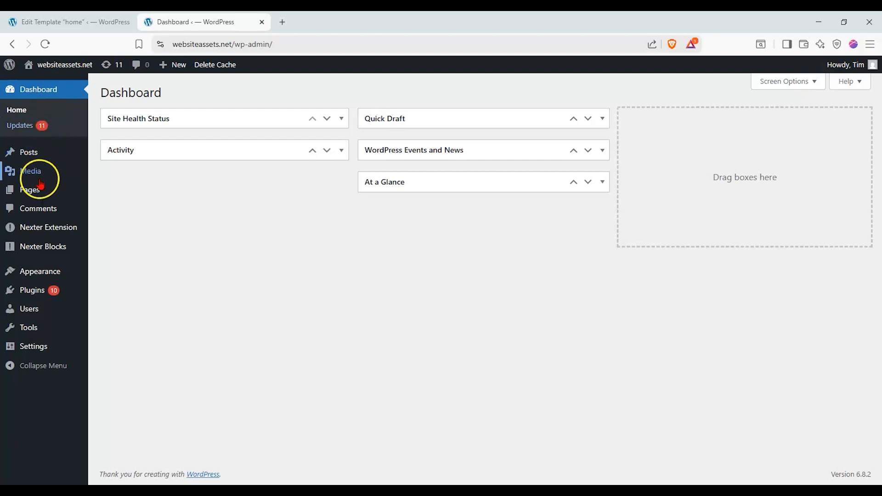
mouse_move(40, 187)
click(120, 207)
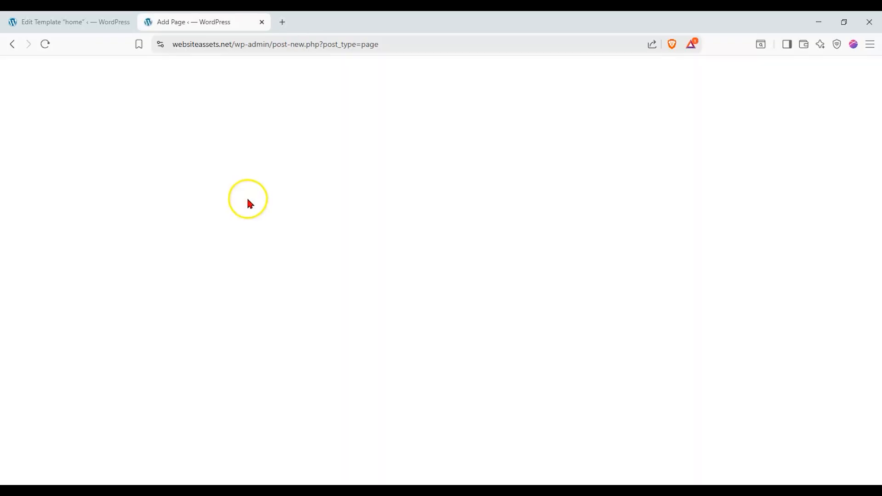
Title the new page 'homepage' and publish it.
click(258, 142)
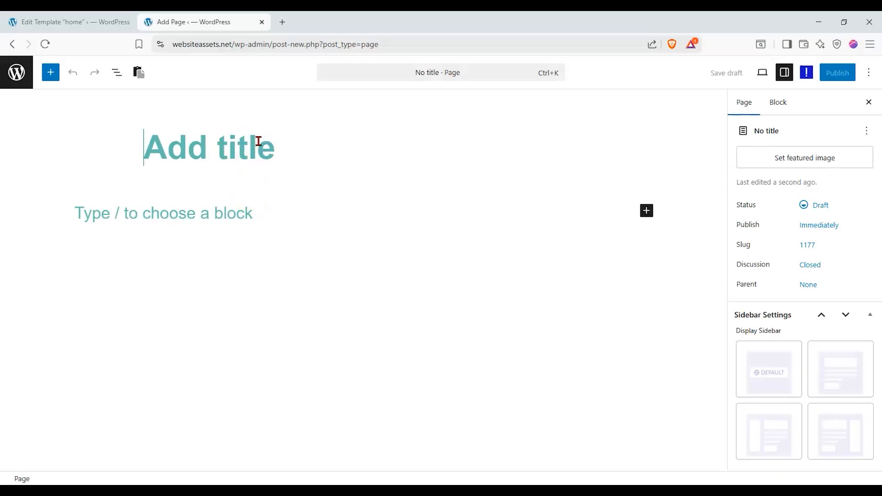
text(home)
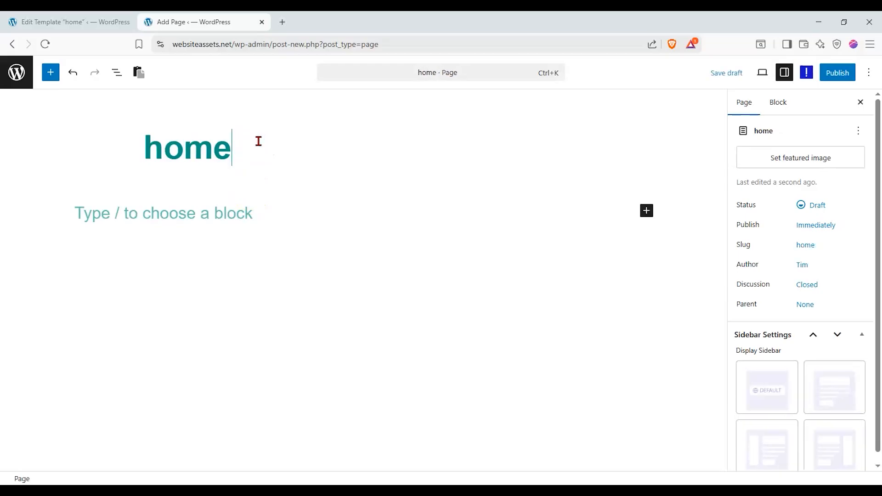
text(rage)
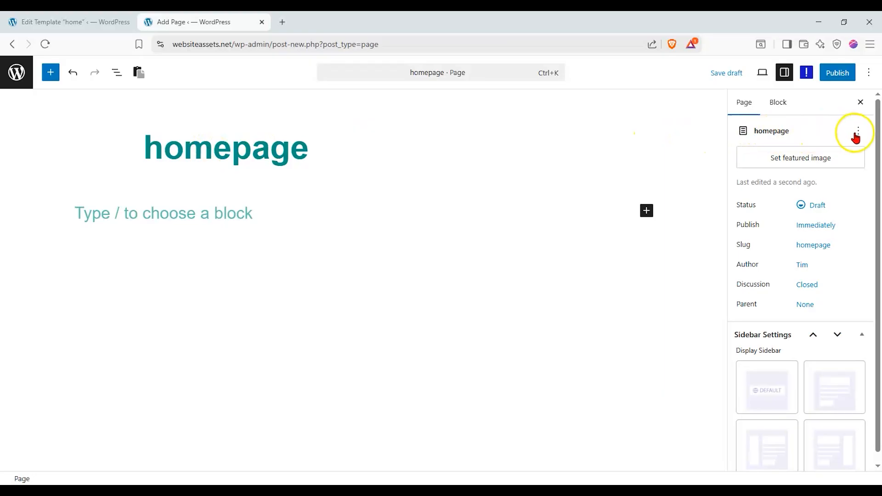
click(858, 133)
click(858, 133)
click(859, 133)
click(859, 130)
click(774, 131)
click(211, 144)
click(861, 132)
click(847, 78)
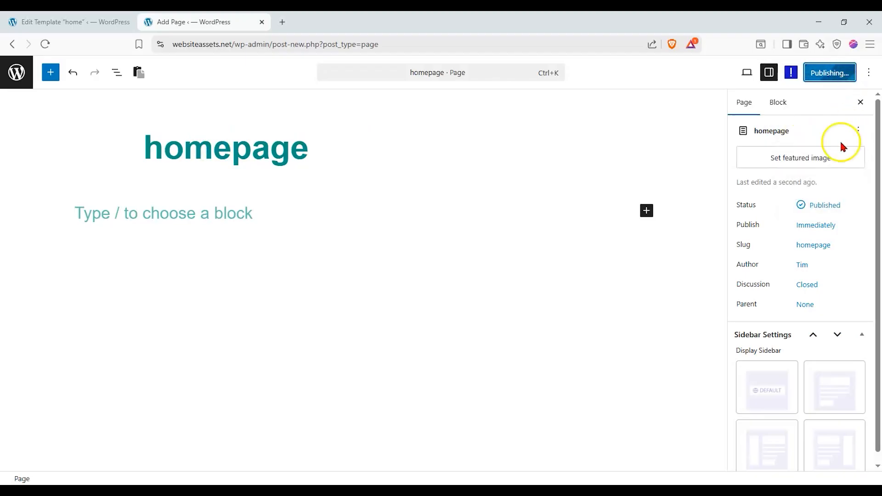
Set the published page as the site's homepage and confirm.
click(857, 132)
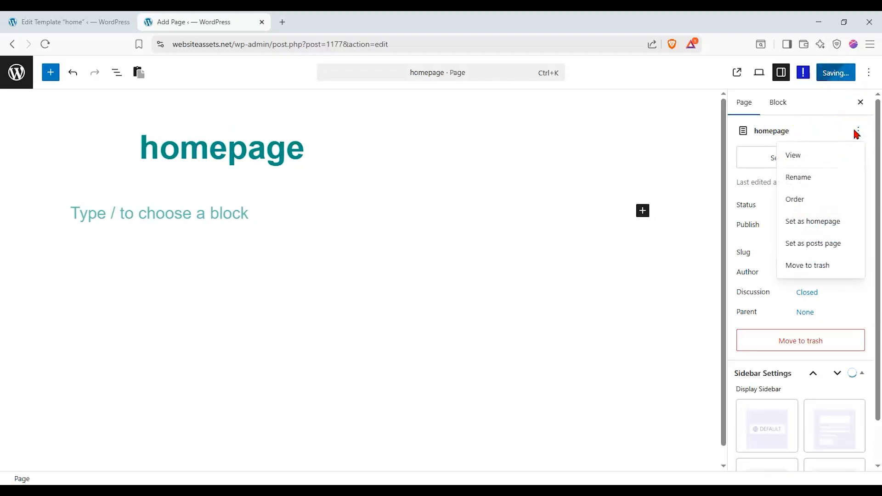
click(823, 222)
click(535, 300)
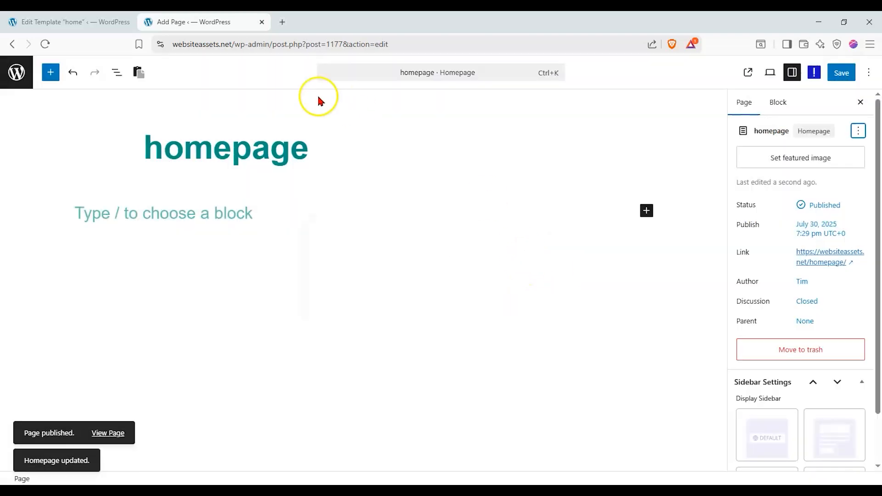
Load the live front page at websiteassets.net, which shows Coming Soon!
drag(232, 50, 615, 51)
key(BackSpace)
key(Return)
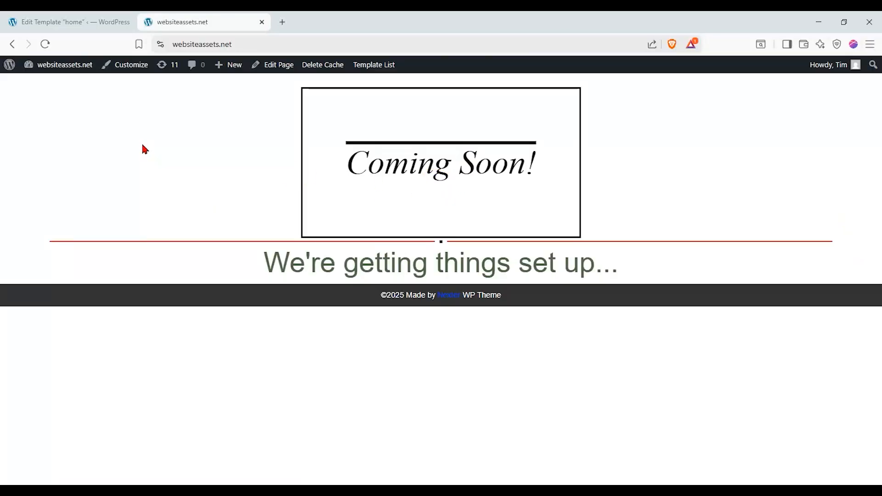
Close the block list and open the Pages list and the homepage page's editor in new tabs.
click(115, 21)
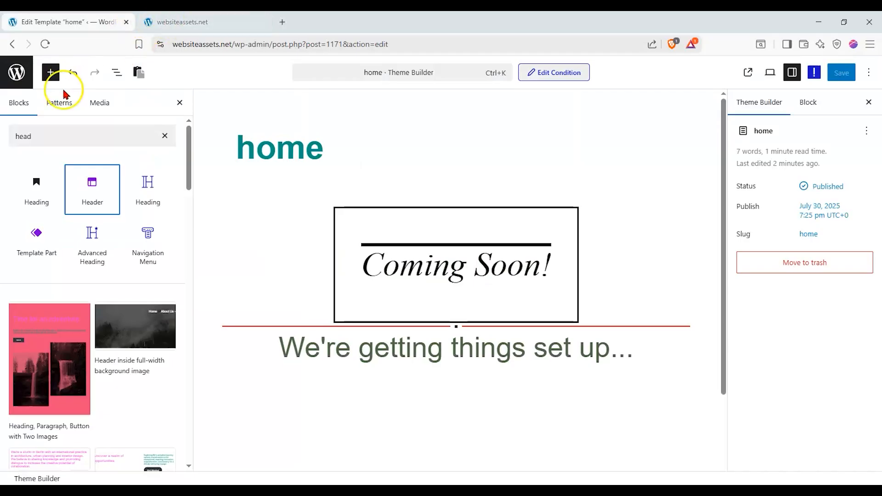
click(180, 103)
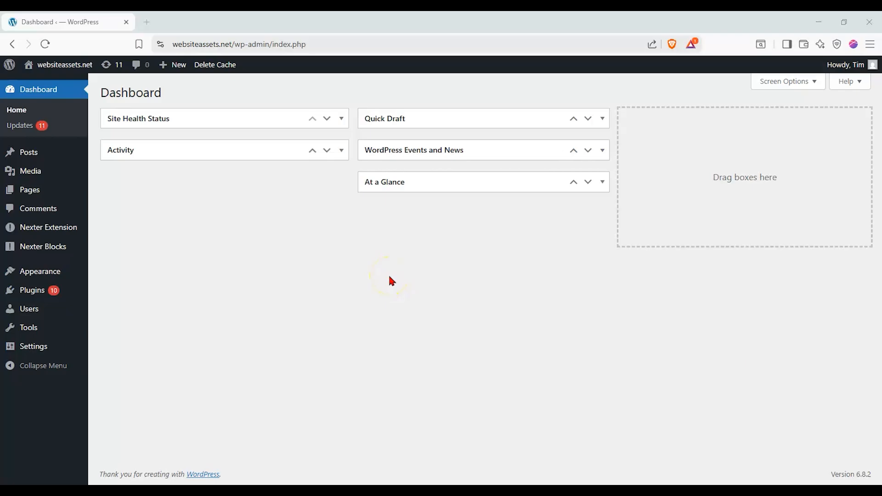
mouse_move(69, 230)
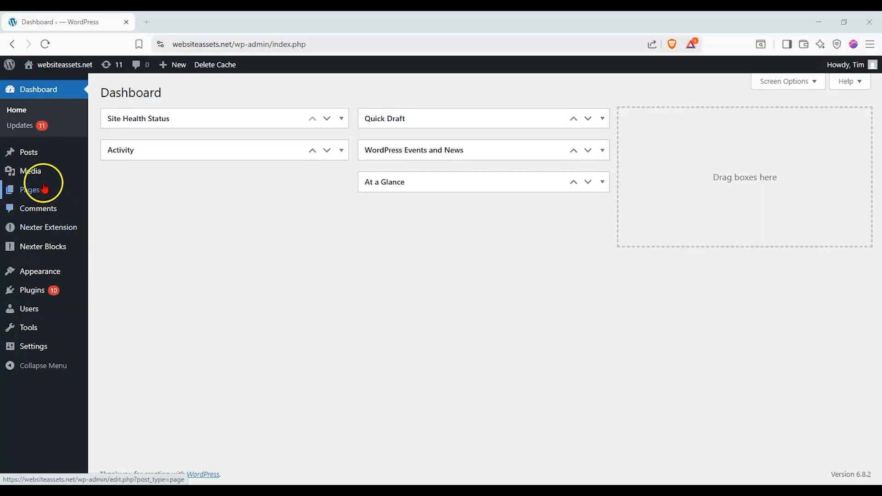
mouse_move(37, 190)
right_click(116, 193)
click(137, 212)
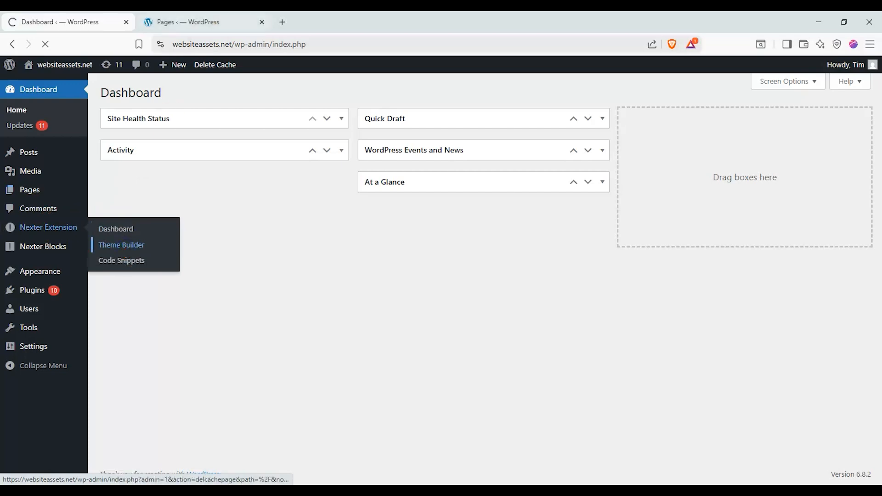
click(188, 22)
right_click(137, 191)
click(161, 193)
Open the site's front page in a new tab by removing the admin path from the address.
click(414, 22)
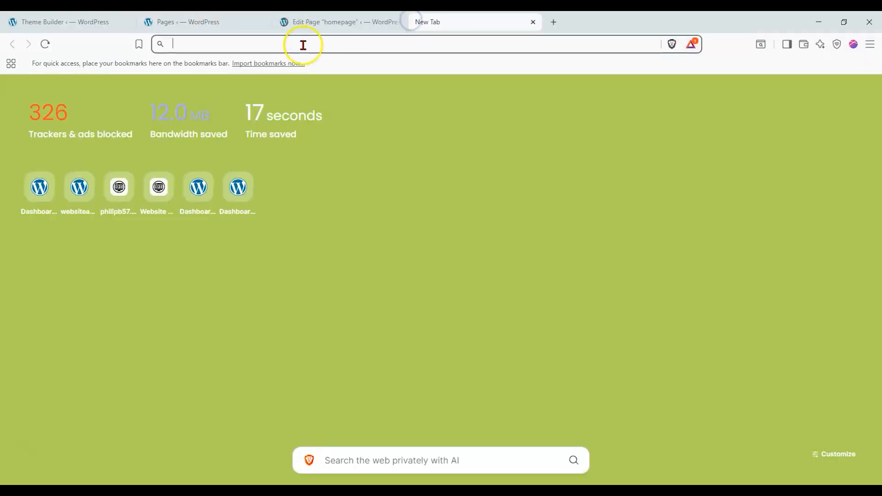
text(we)
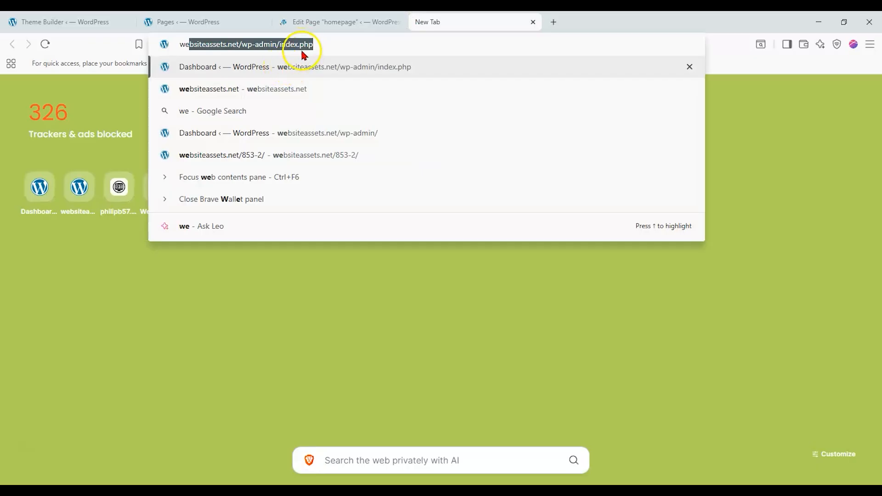
click(264, 55)
click(245, 49)
drag(239, 45, 368, 43)
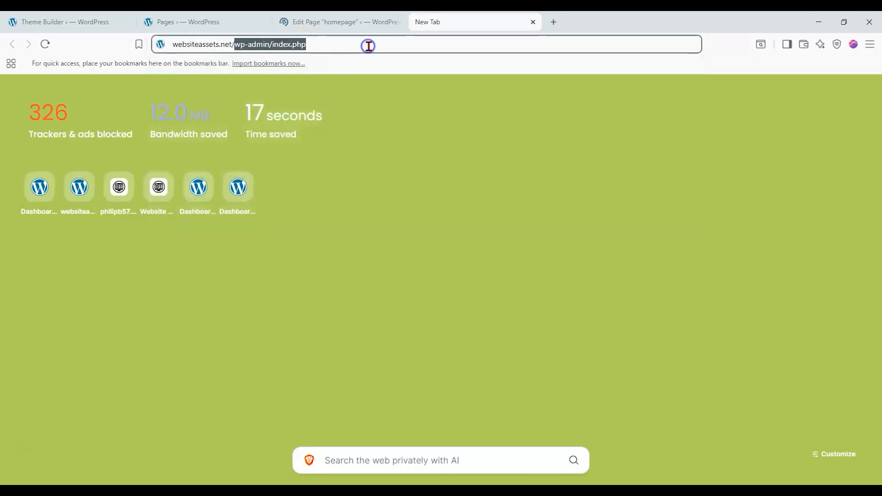
key(BackSpace)
key(Return)
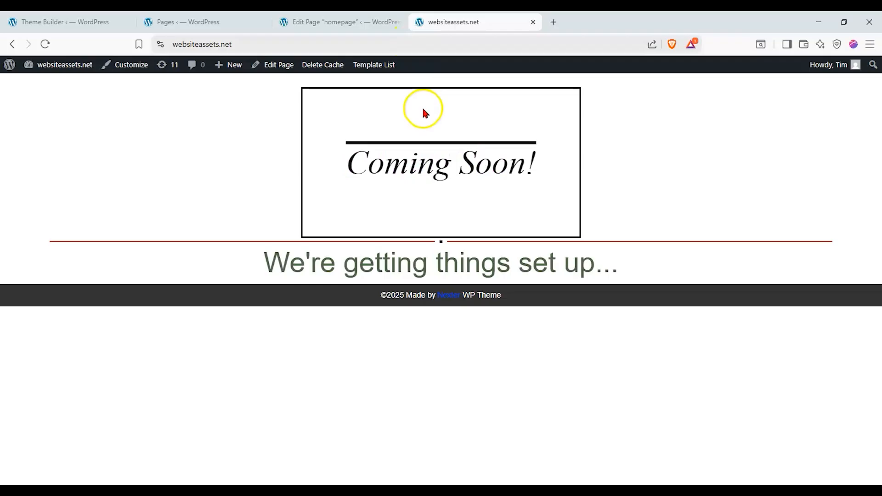
Check each tab, then show the Nexter block library in the homepage page editor.
click(188, 22)
click(340, 21)
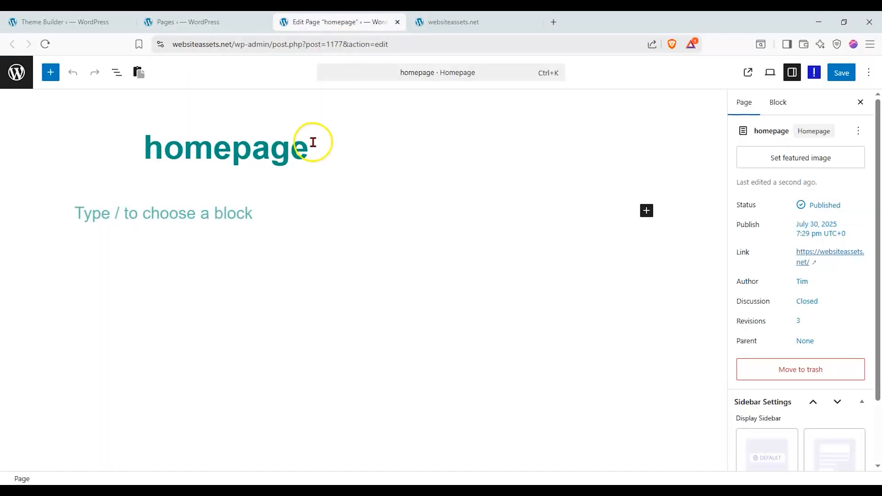
click(115, 22)
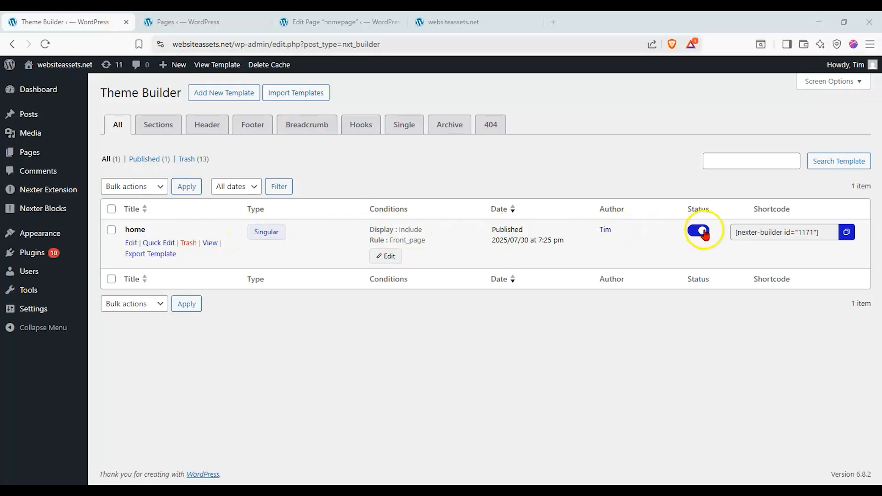
click(478, 21)
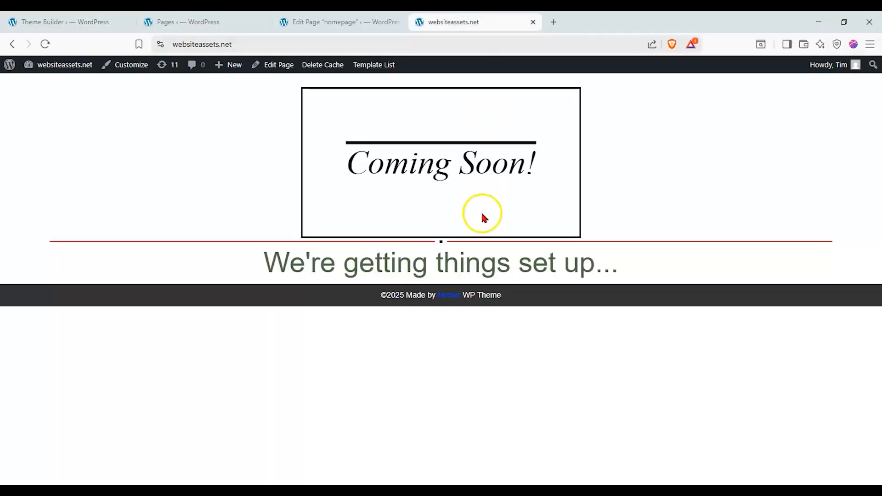
click(360, 25)
click(52, 76)
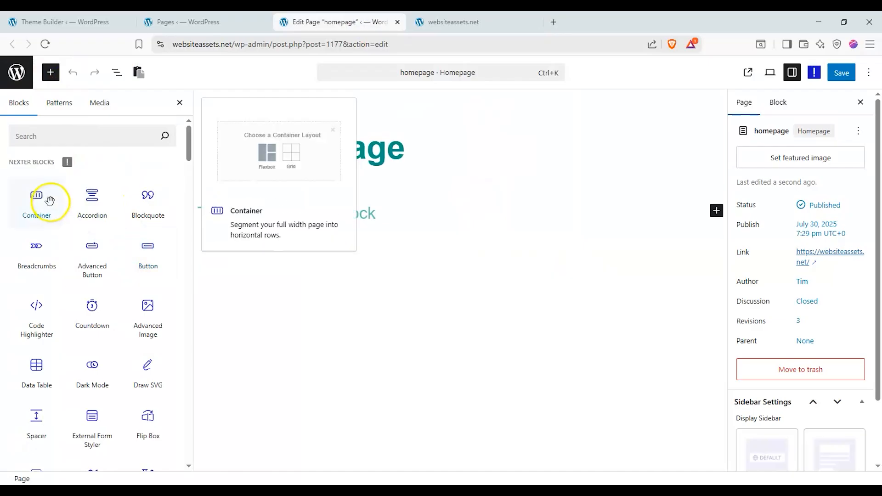
Add a Nexter Heading reading 'test input', set to H2 and centred, and save the page.
scroll(119, 216, down, 5)
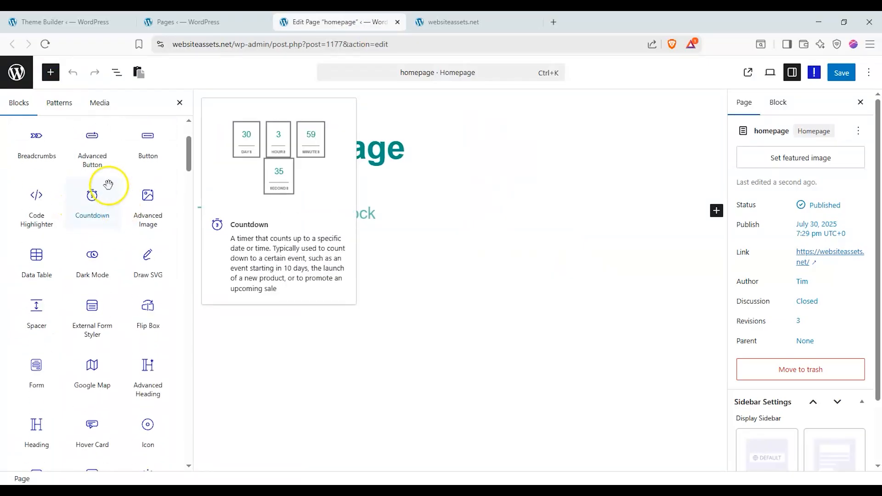
drag(41, 314, 364, 236)
triple_click(379, 261)
drag(842, 256, 663, 270)
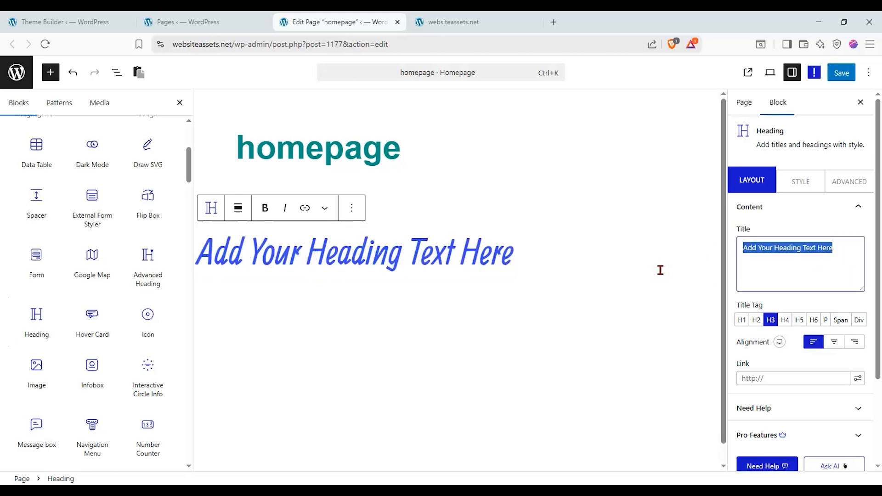
text(test i)
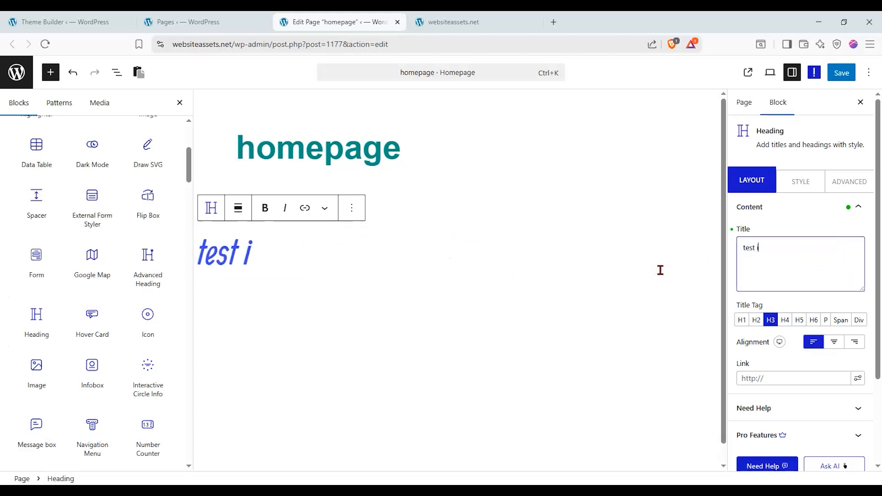
text(nput)
click(755, 320)
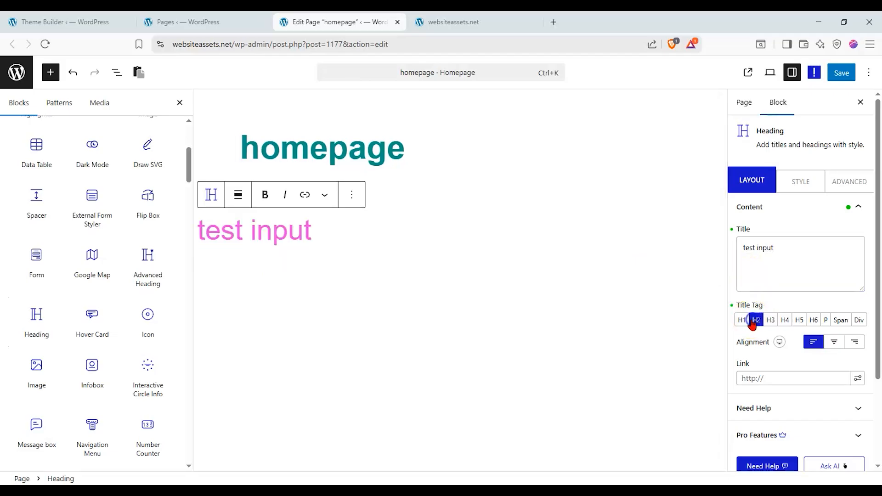
click(833, 341)
click(842, 73)
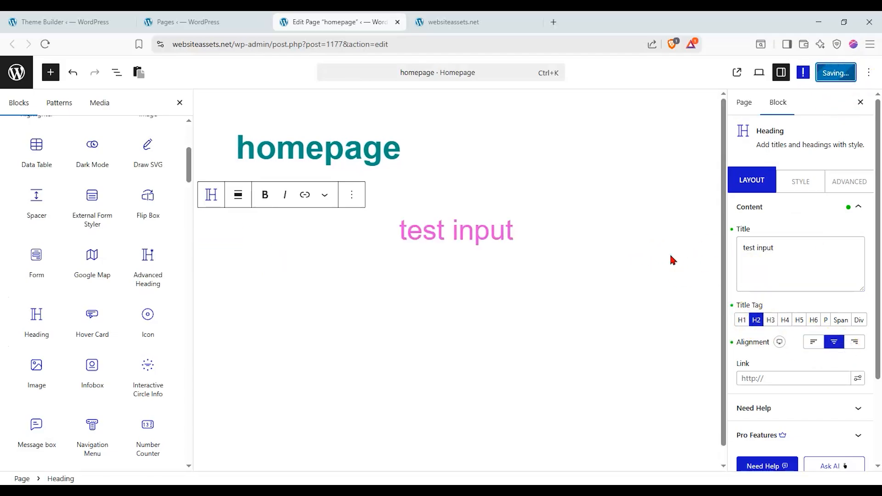
Reload the live site, disable the home template, and reload to see the 'test input' heading.
click(455, 22)
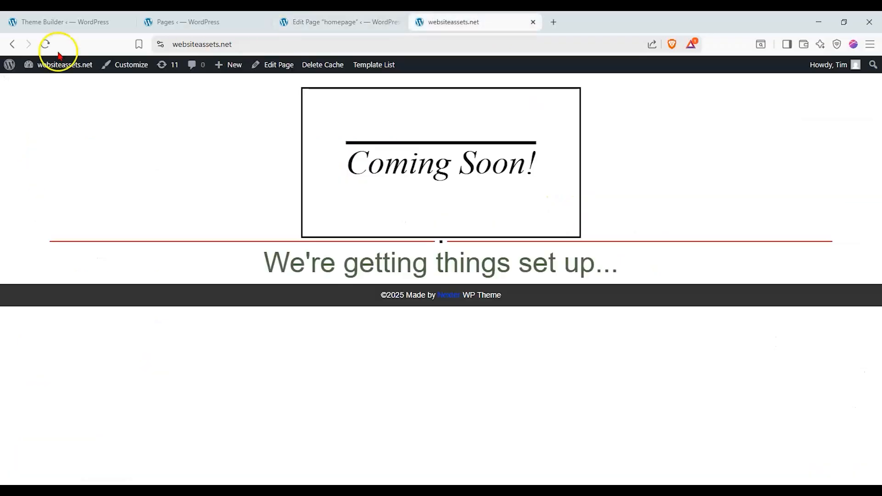
click(44, 44)
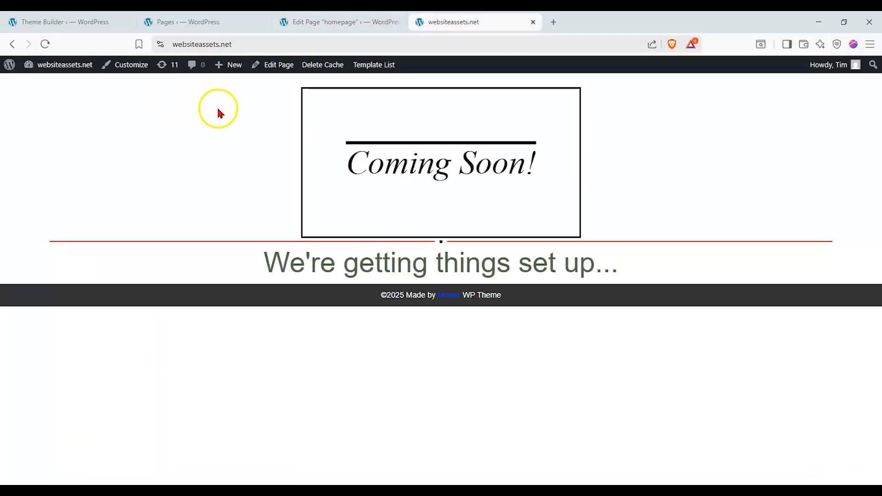
click(123, 19)
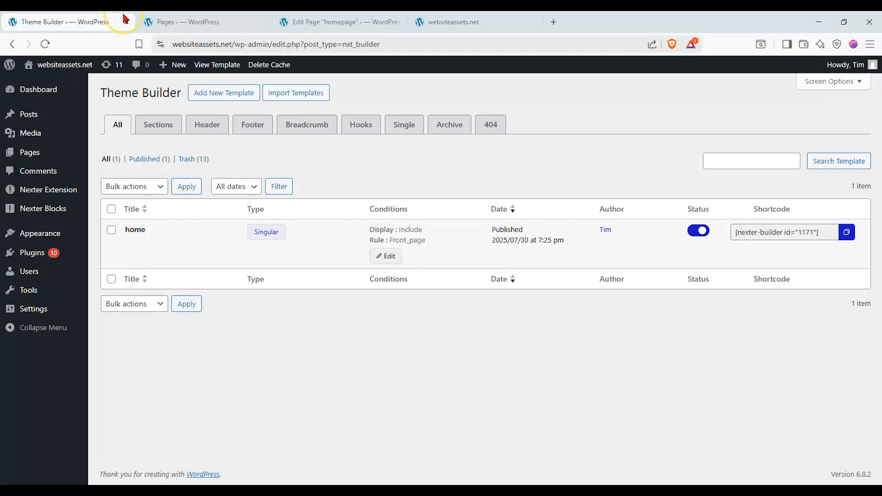
click(698, 231)
click(473, 21)
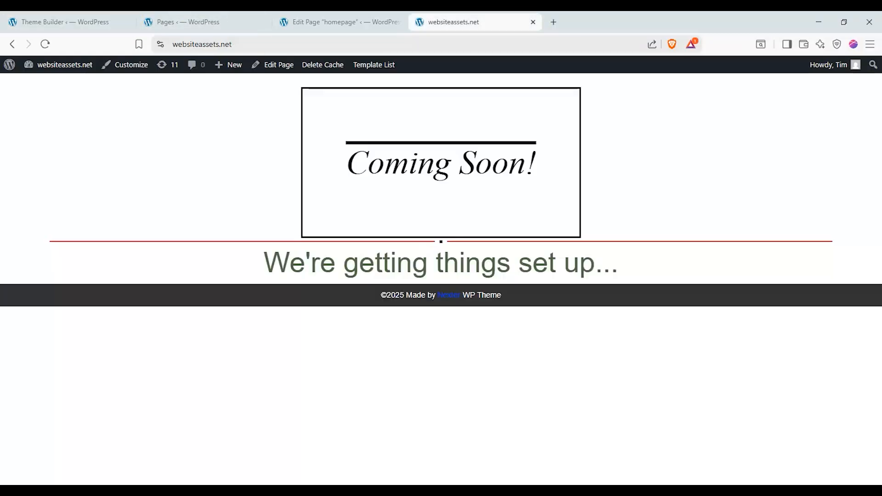
click(45, 44)
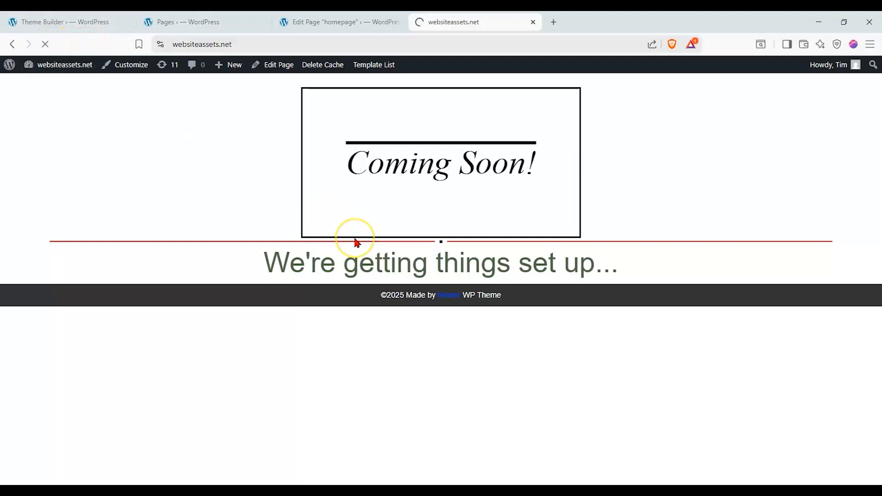
Compare the homepage editor with the live front page across the open tabs.
click(388, 22)
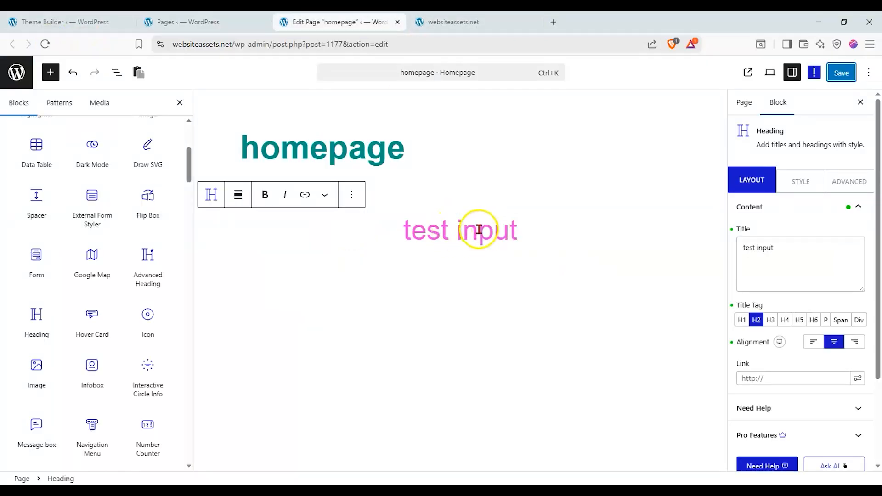
key(ctrl+Tab)
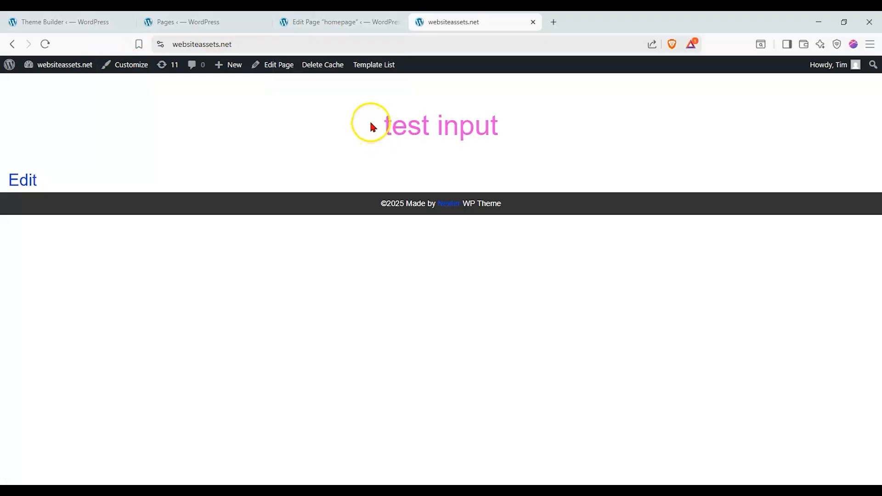
click(97, 26)
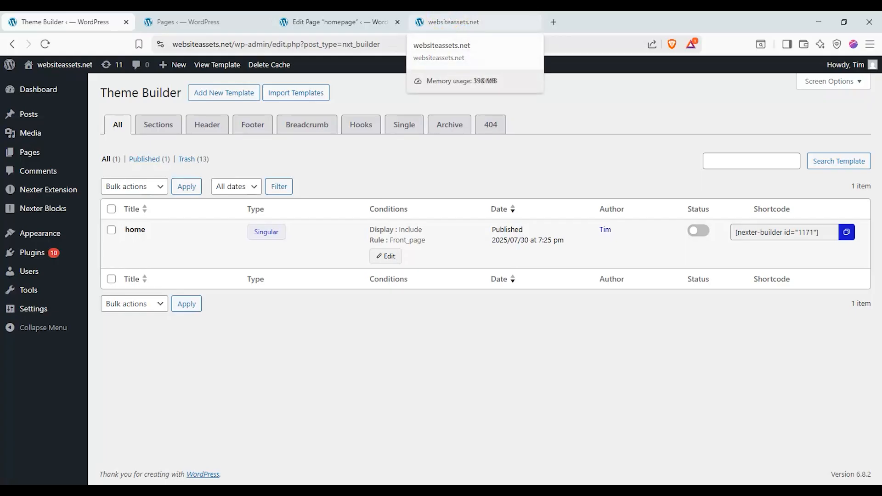
click(340, 21)
click(478, 227)
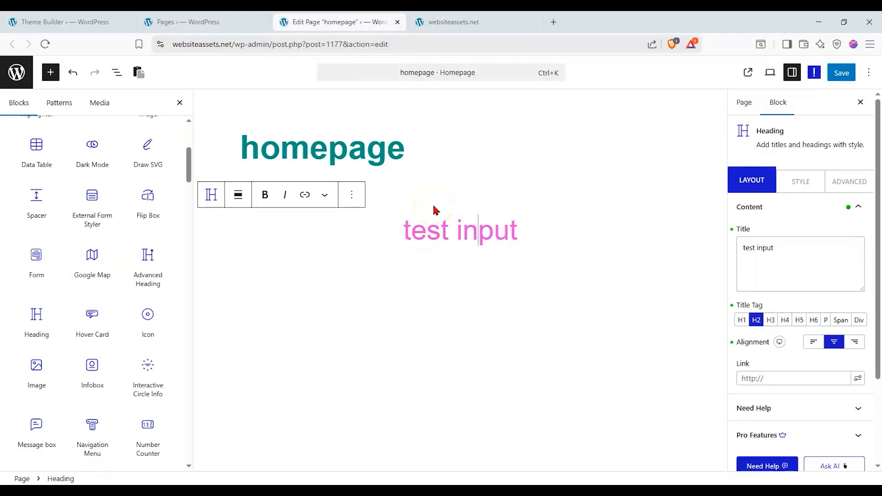
click(422, 21)
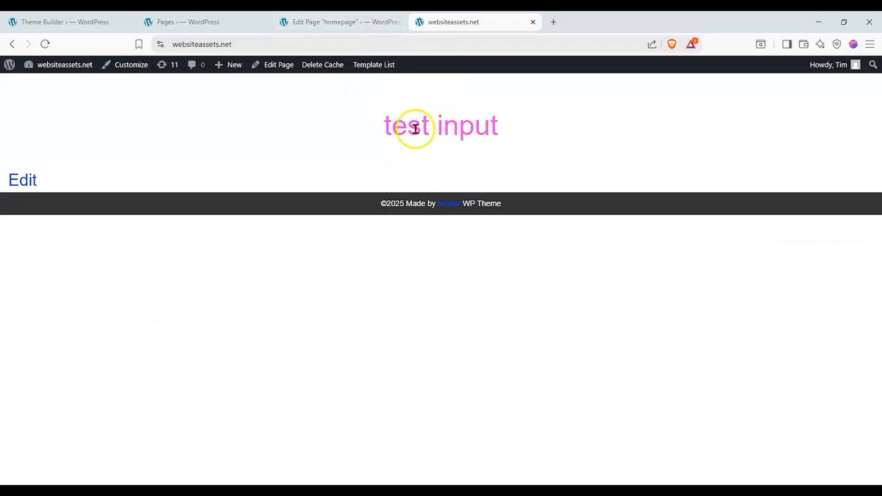
click(345, 22)
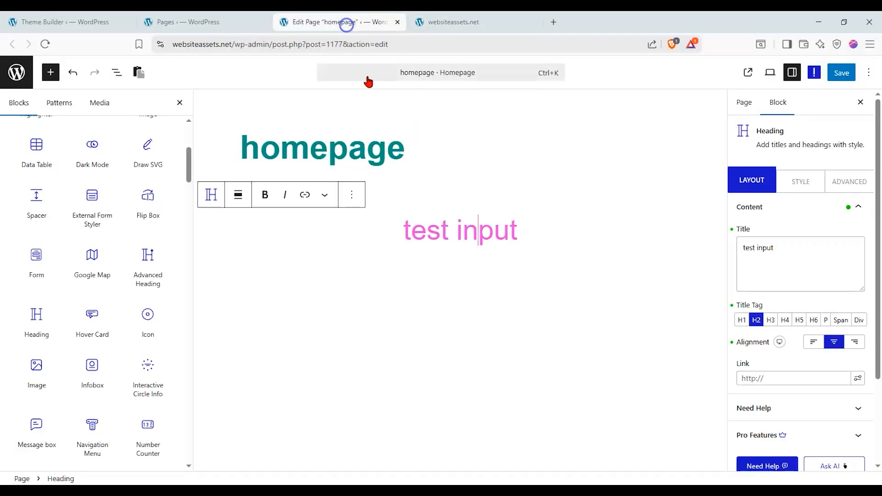
click(434, 28)
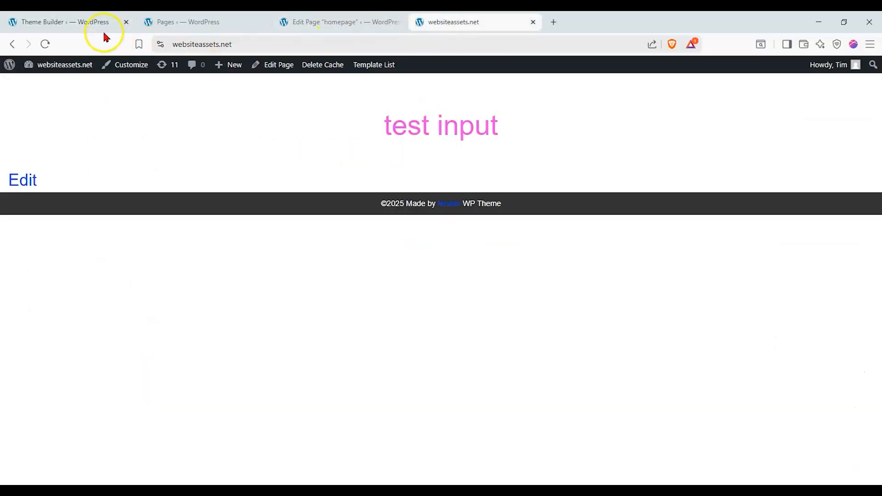
click(331, 28)
Close the leftover homepage editor and Pages tabs.
click(397, 22)
click(397, 22)
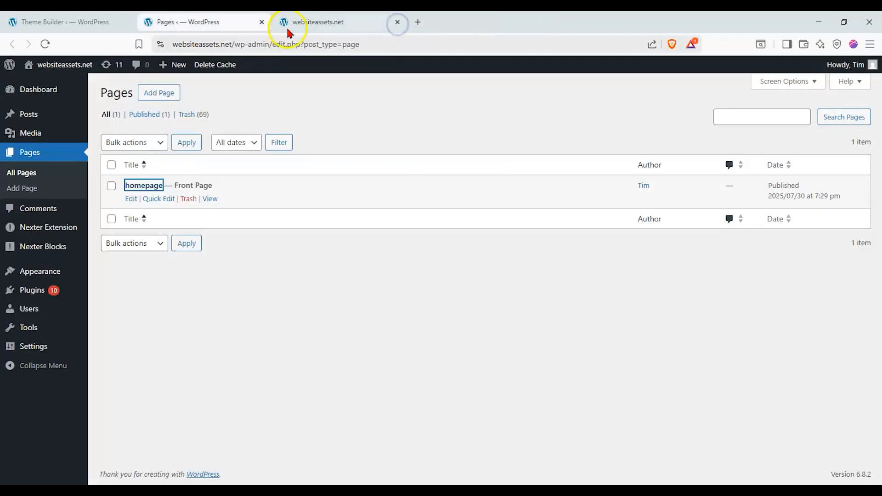
click(261, 22)
Enable the home template and reload the live site to see the Coming Soon! heading.
click(108, 23)
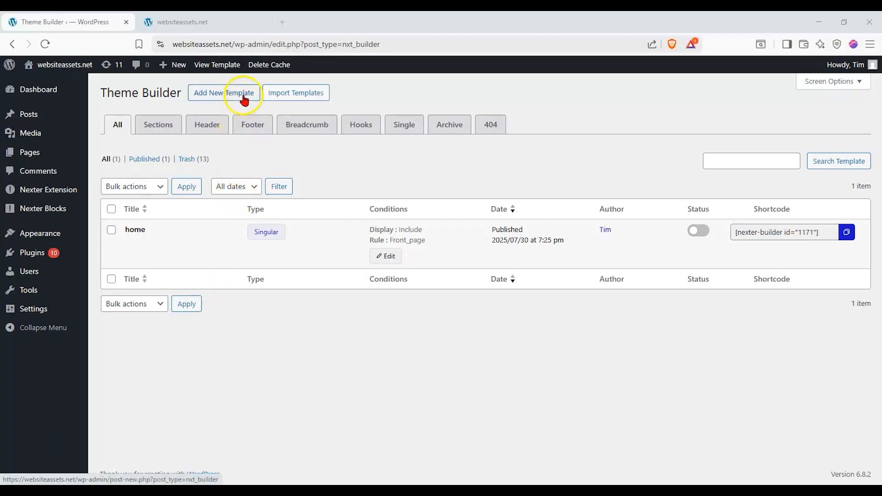
click(698, 230)
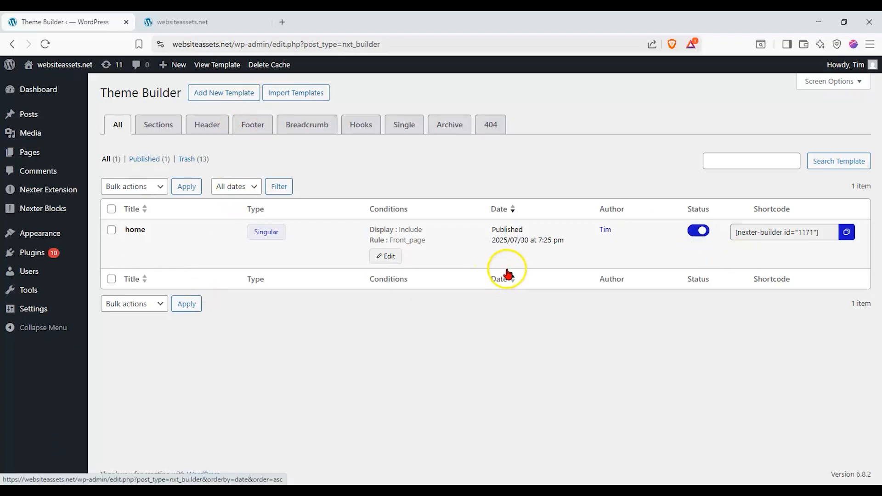
click(201, 22)
click(48, 43)
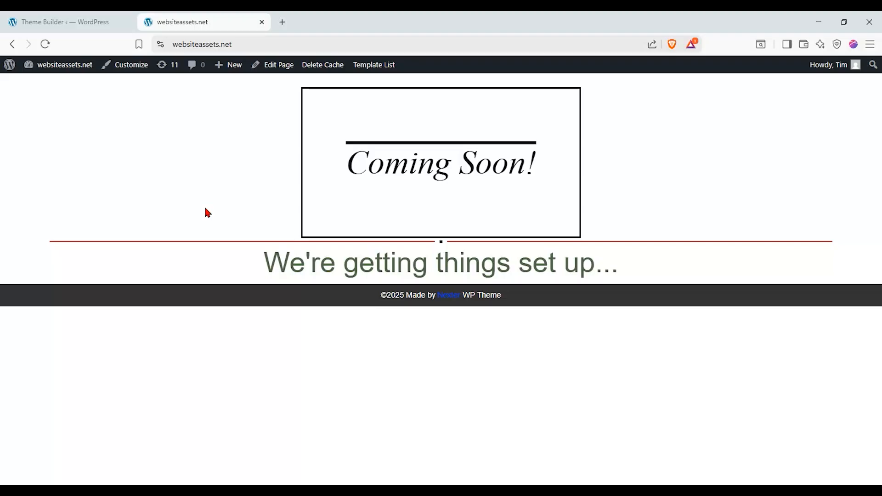
click(122, 26)
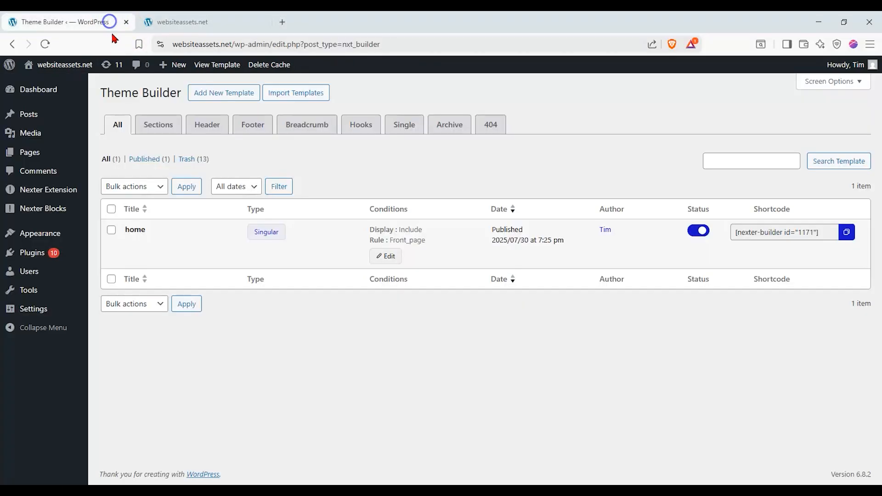
Start a new Singular template named 'About Us' and continue to its display conditions.
click(223, 96)
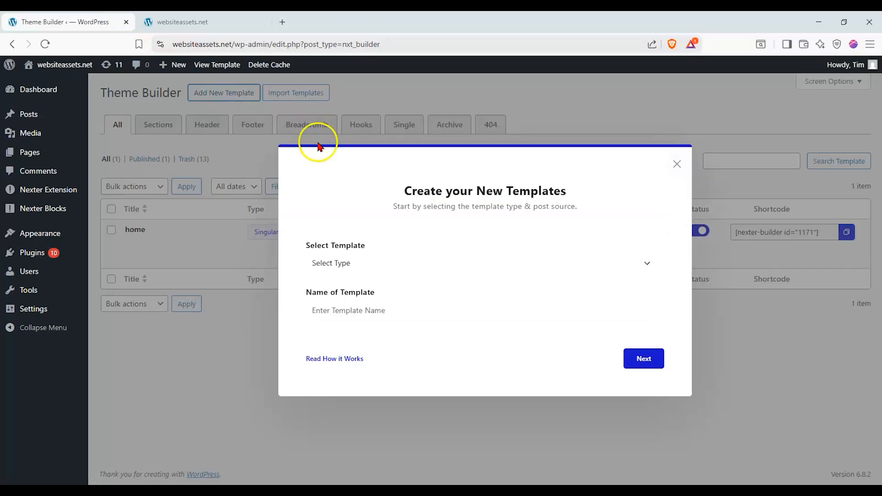
click(359, 262)
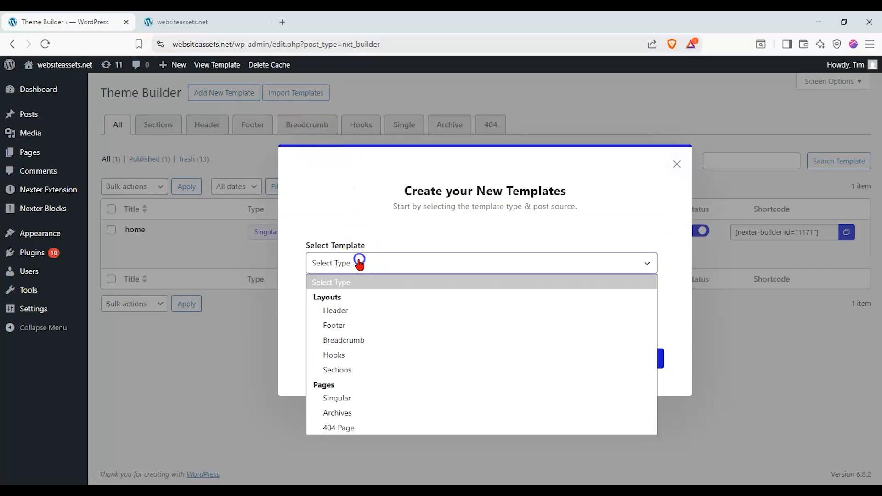
click(351, 397)
click(380, 311)
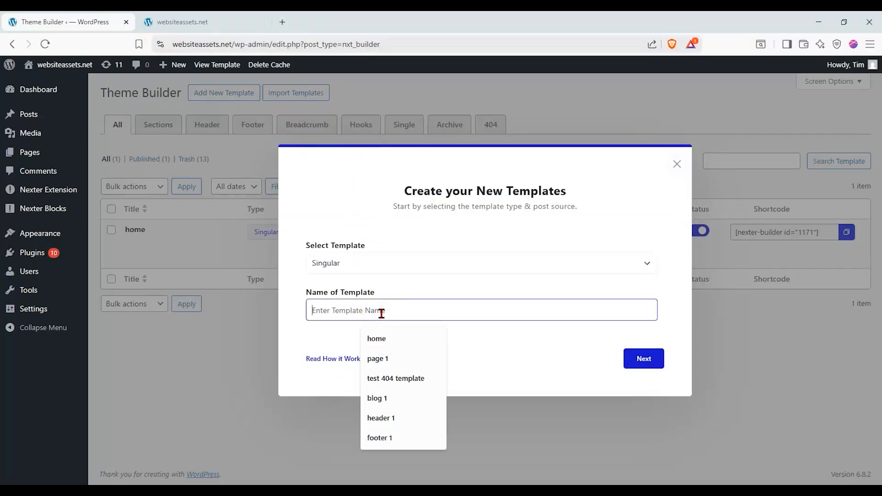
text(About Us)
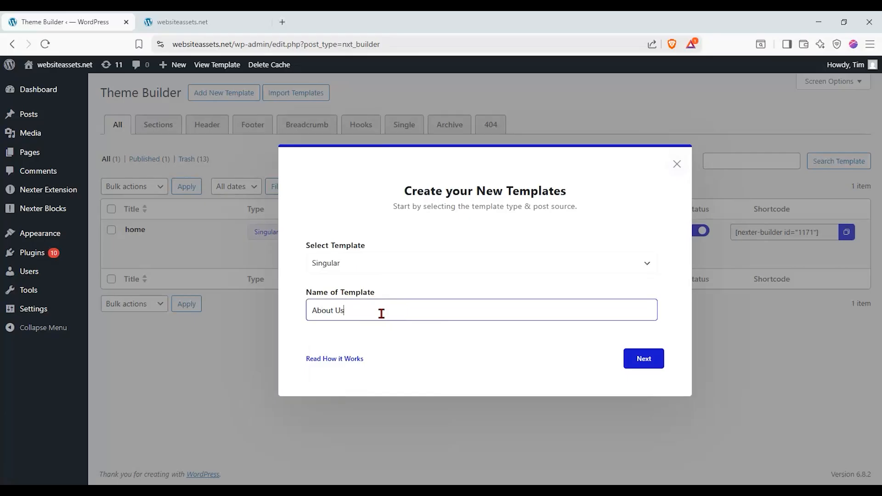
click(645, 361)
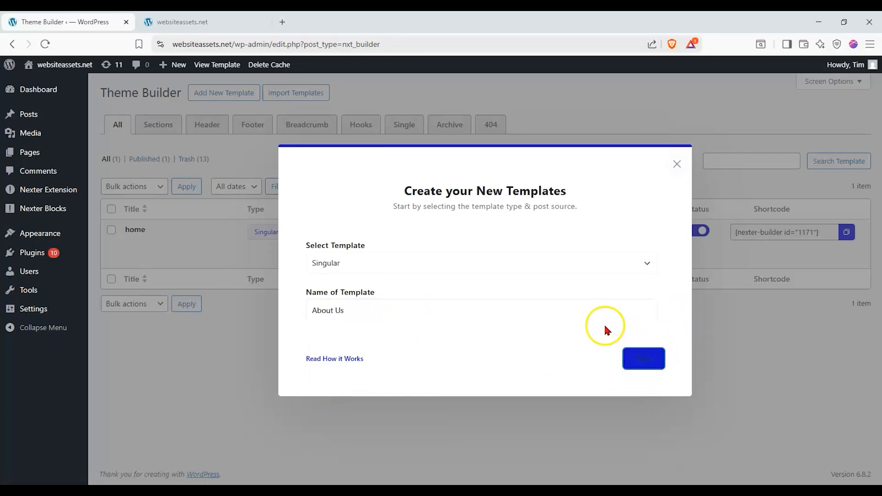
click(638, 359)
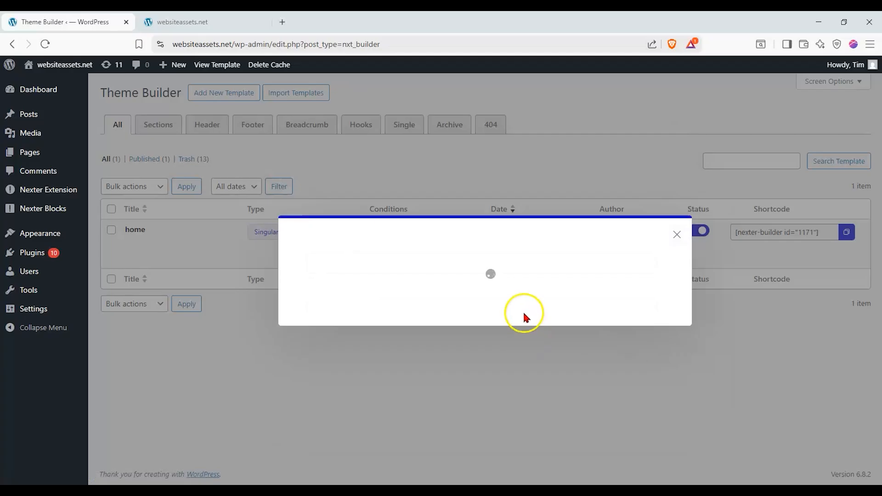
Create the About Us template and insert a Flexbox Container with three stacked rows.
click(636, 367)
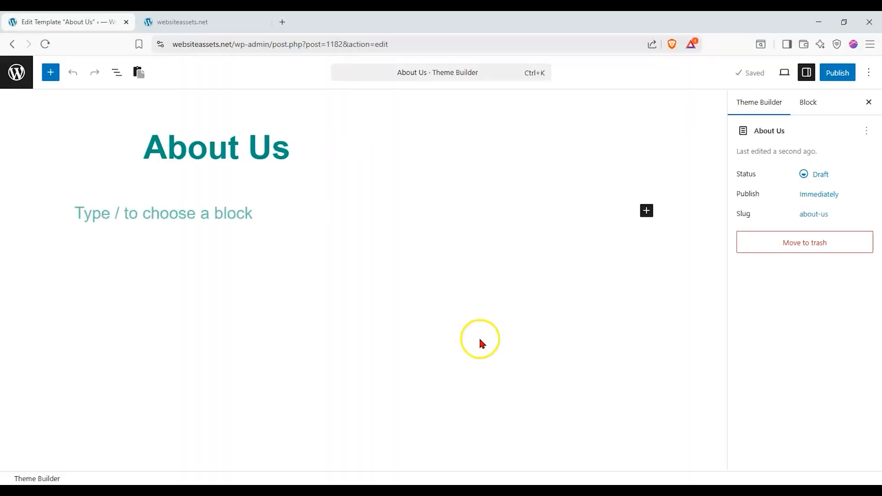
click(261, 220)
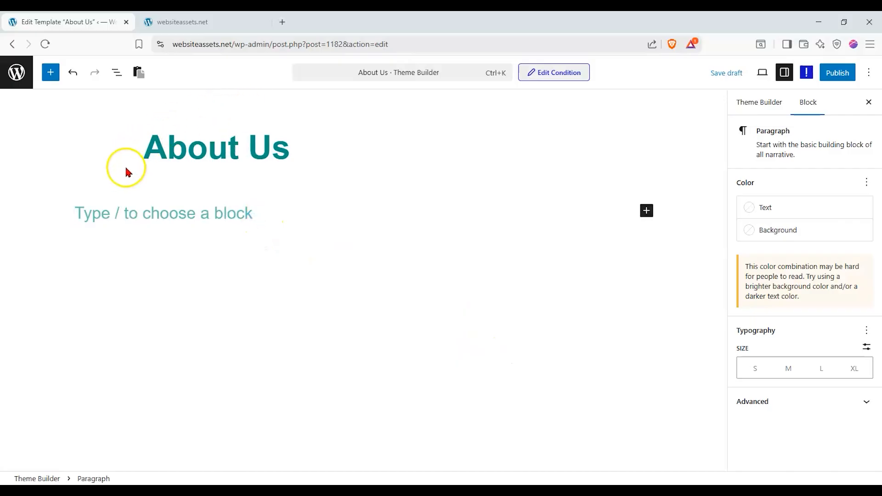
click(51, 73)
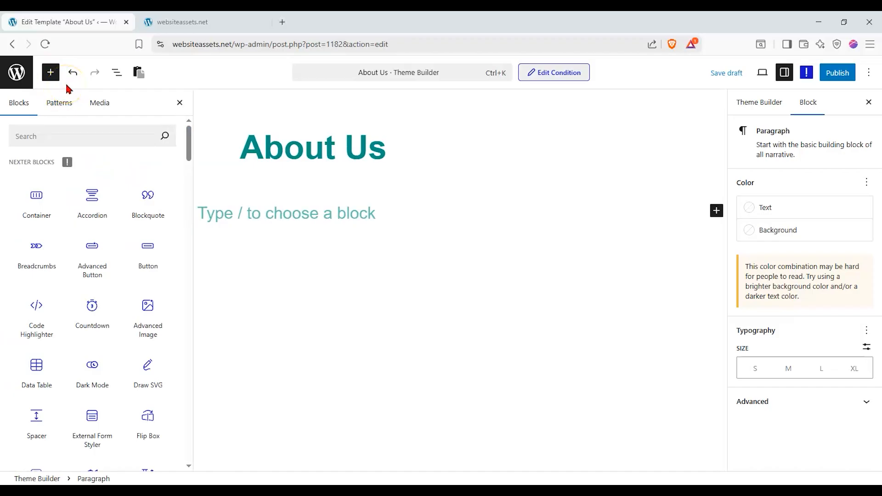
drag(32, 192, 302, 208)
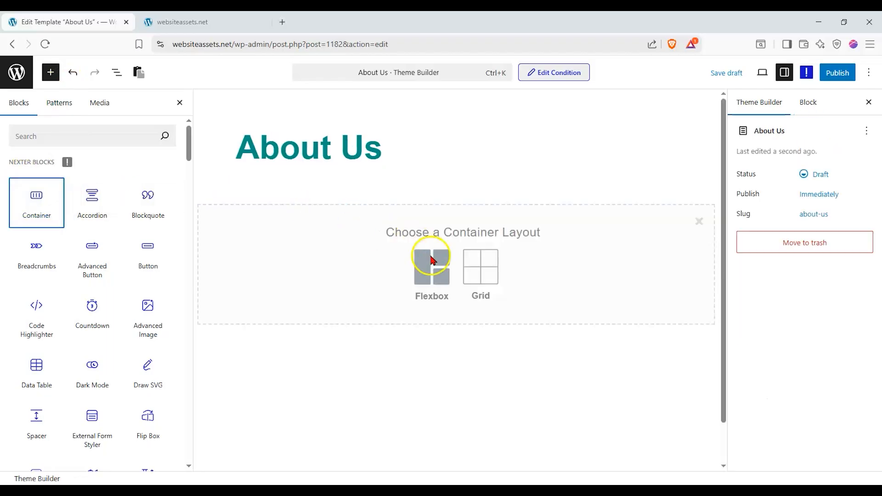
click(479, 270)
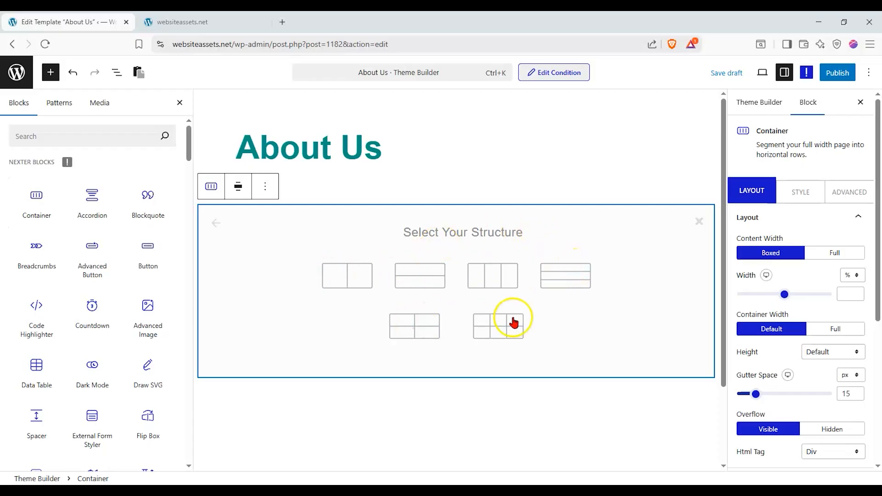
click(567, 283)
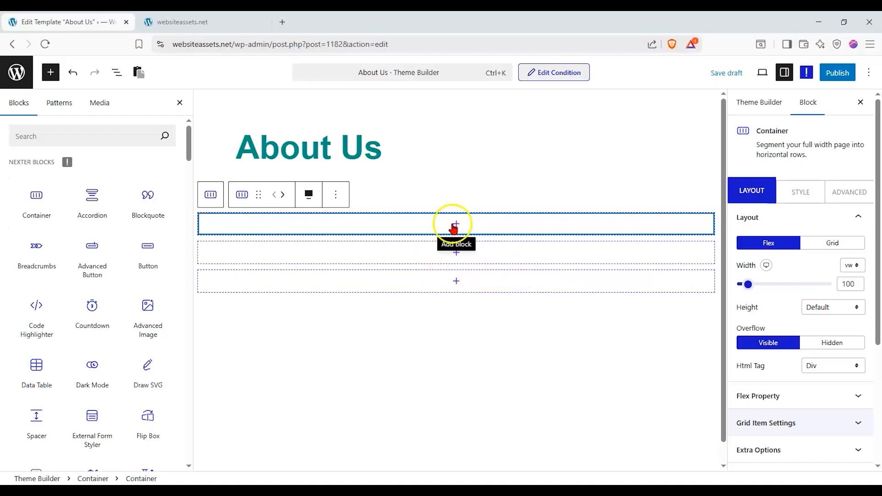
Drop a Heading block into the container's first row.
scroll(113, 211, down, 1)
scroll(112, 216, down, 4)
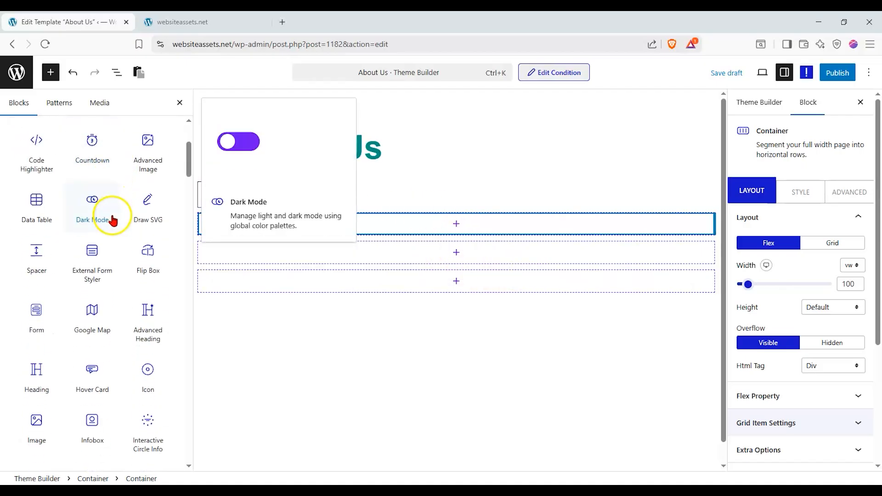
drag(36, 321, 464, 217)
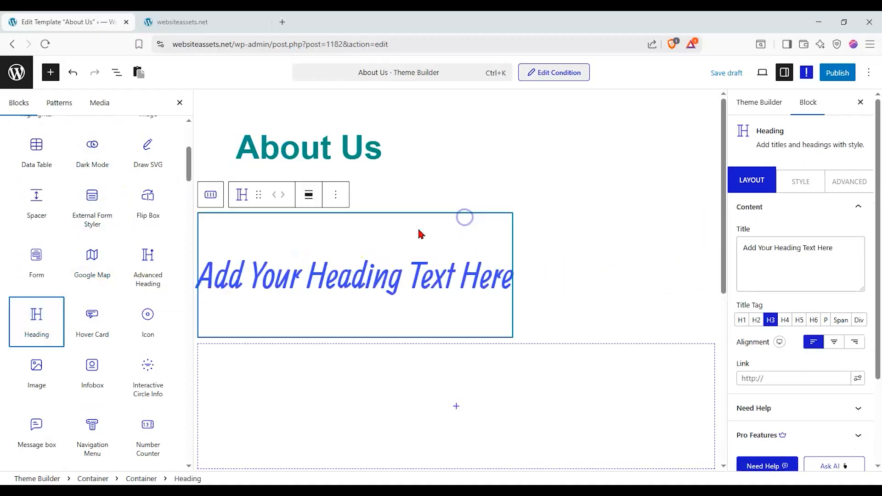
scroll(299, 248, down, 3)
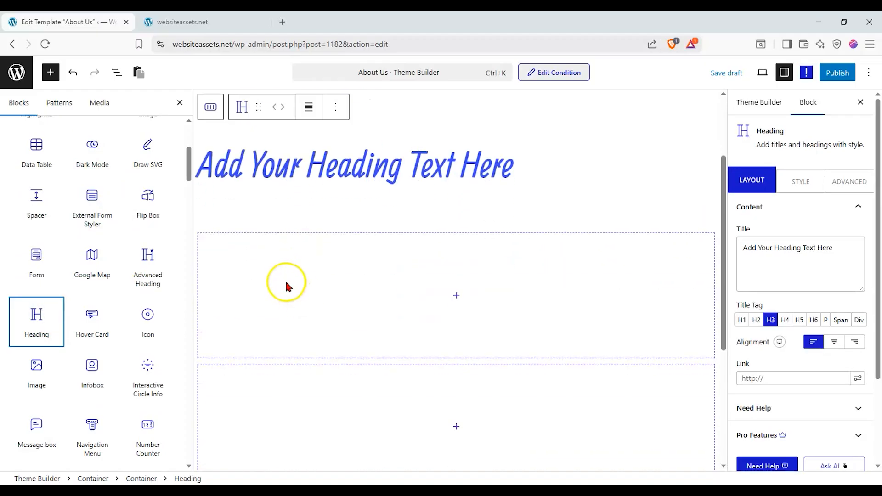
scroll(285, 288, down, 1)
Place an Advanced Image block in the container's second row.
click(456, 242)
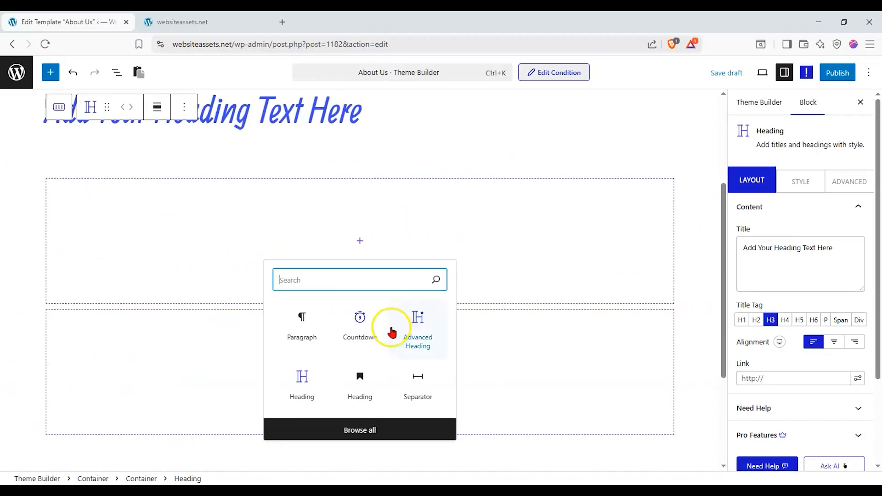
click(50, 72)
drag(143, 305, 446, 245)
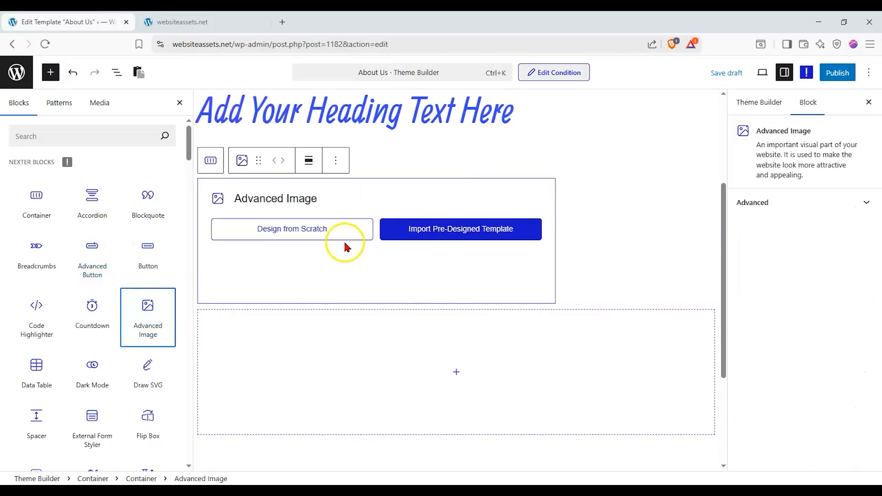
scroll(40, 298, down, 3)
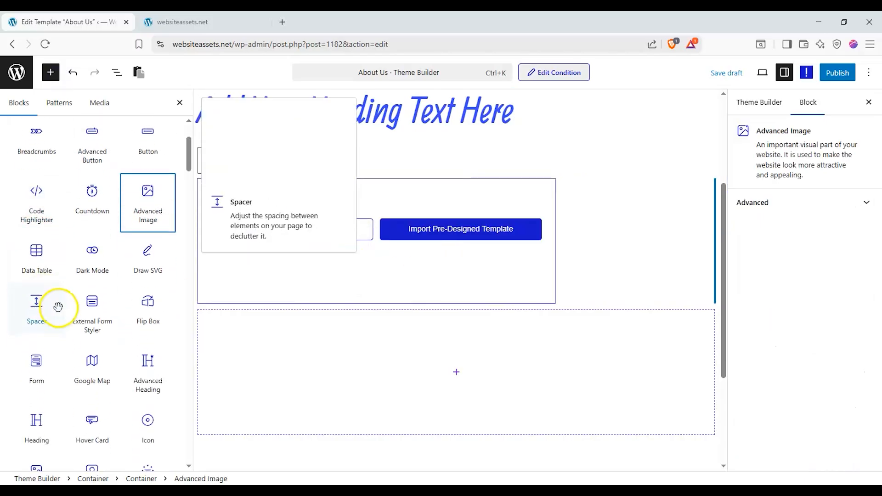
scroll(59, 306, down, 5)
scroll(59, 307, down, 4)
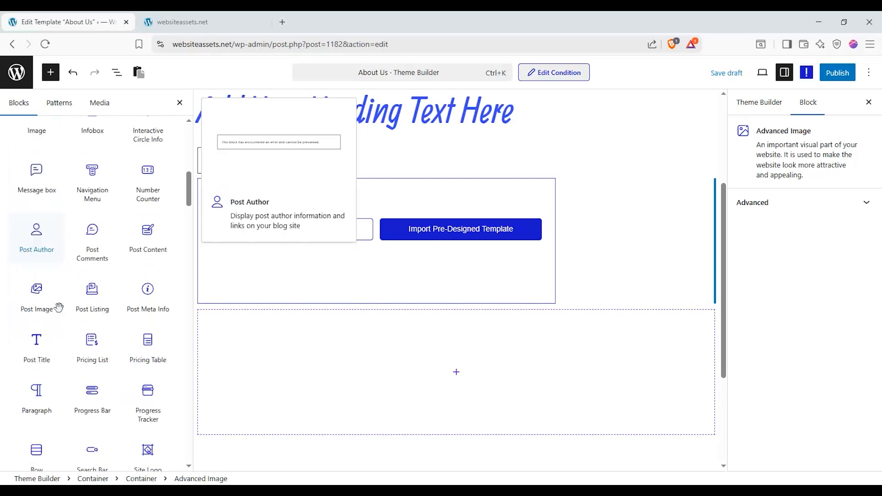
scroll(96, 301, down, 1)
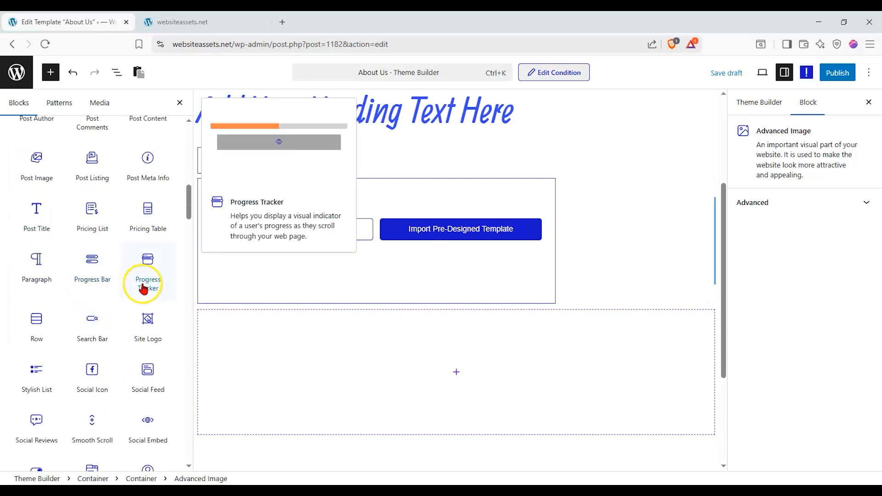
Add a Paragraph block below and start the Advanced Image from a blank design.
drag(37, 265, 444, 339)
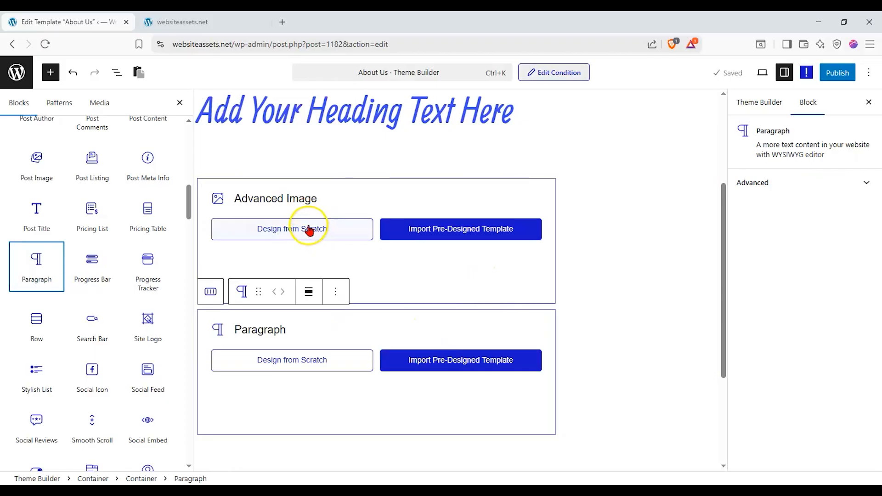
click(309, 230)
scroll(582, 275, down, 1)
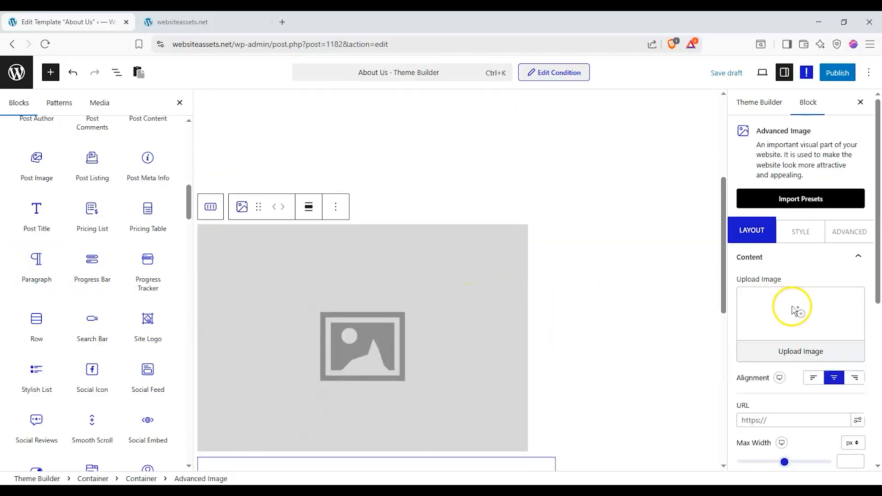
Open the Advanced Image's media library and deselect the preselected salad image.
click(789, 349)
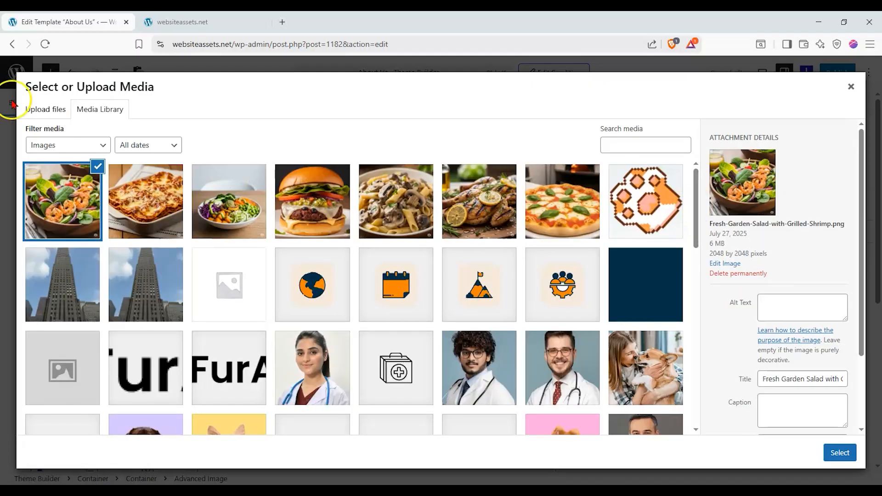
click(28, 109)
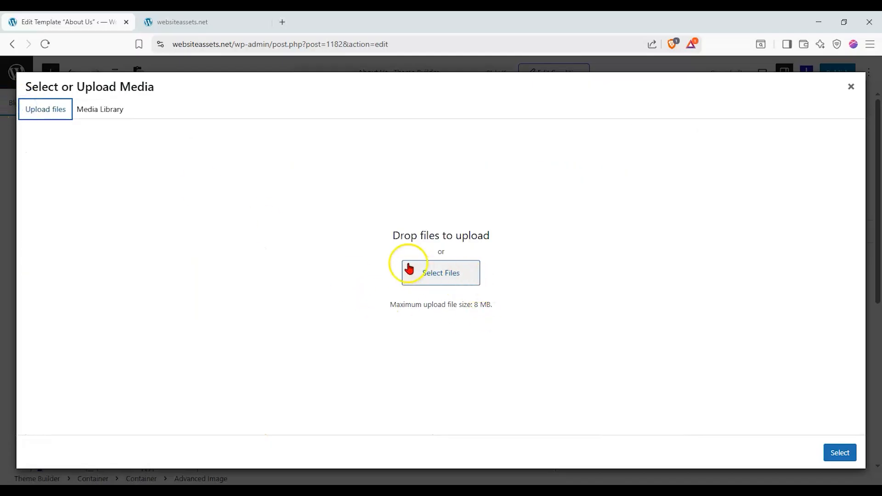
click(120, 112)
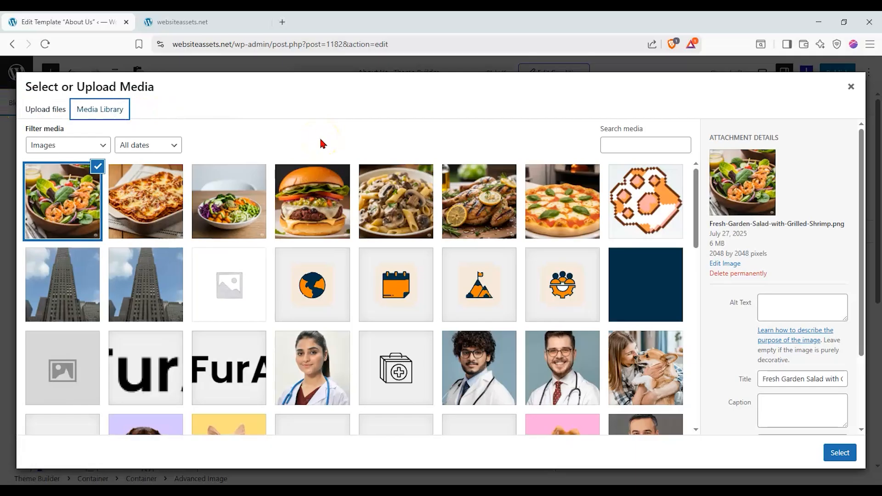
click(96, 167)
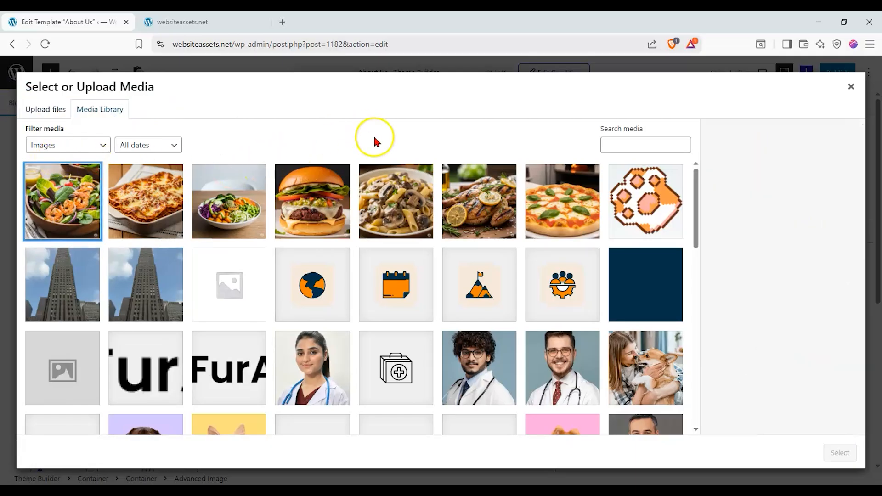
Load three more batches of library images and browse through them.
drag(699, 183, 688, 382)
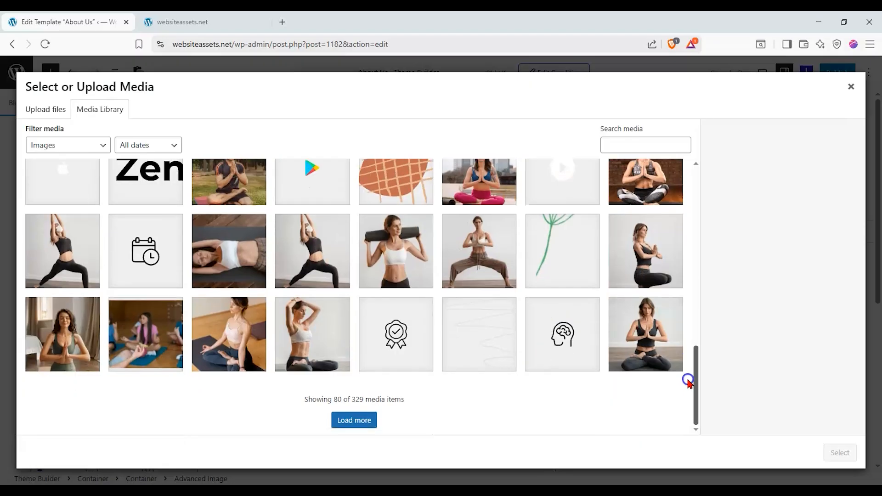
click(354, 420)
scroll(354, 325, up, 15)
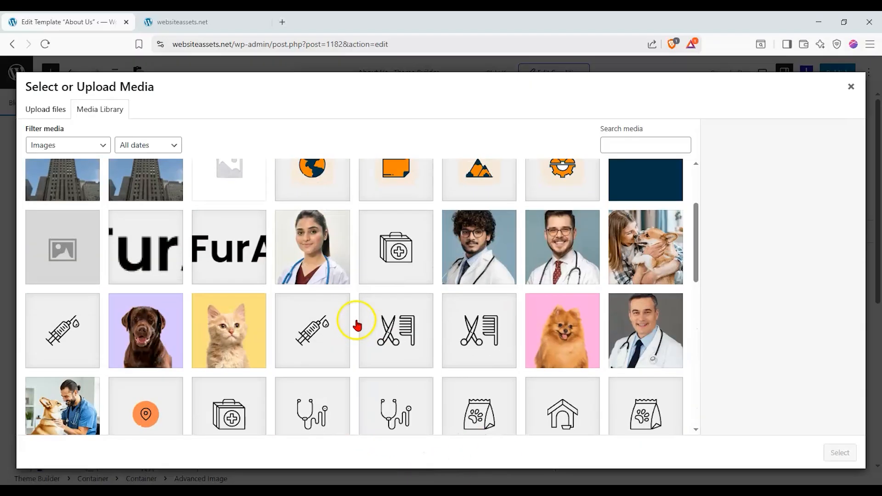
scroll(357, 325, down, 15)
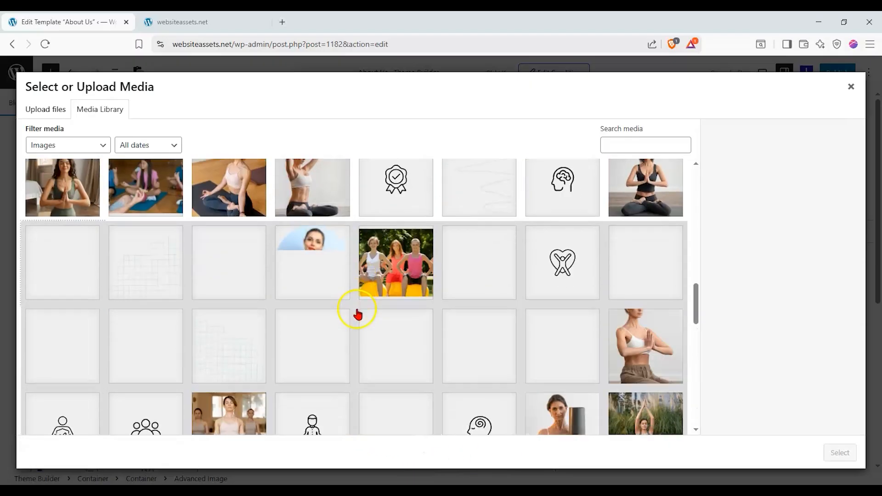
scroll(358, 310, down, 10)
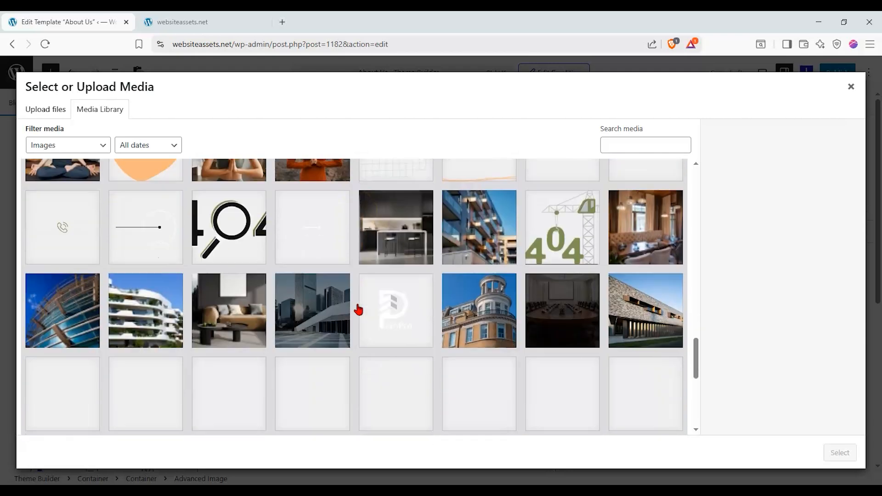
scroll(358, 310, down, 10)
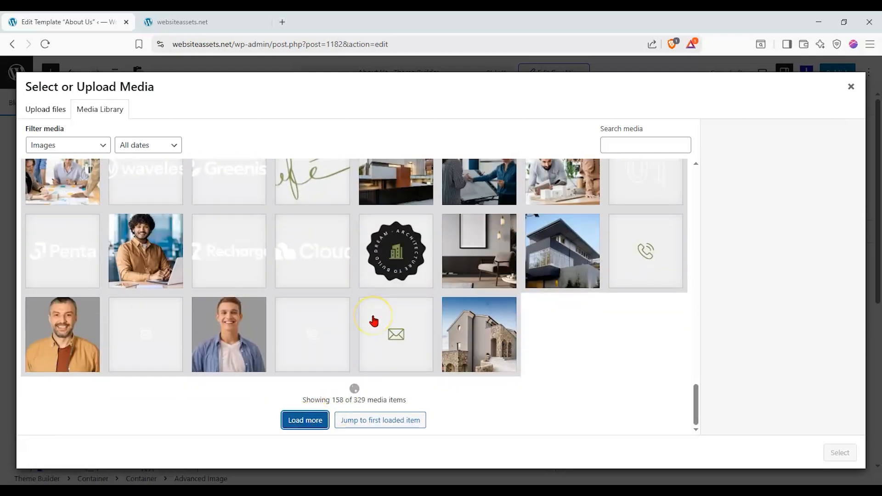
scroll(373, 322, down, 7)
scroll(374, 321, up, 2)
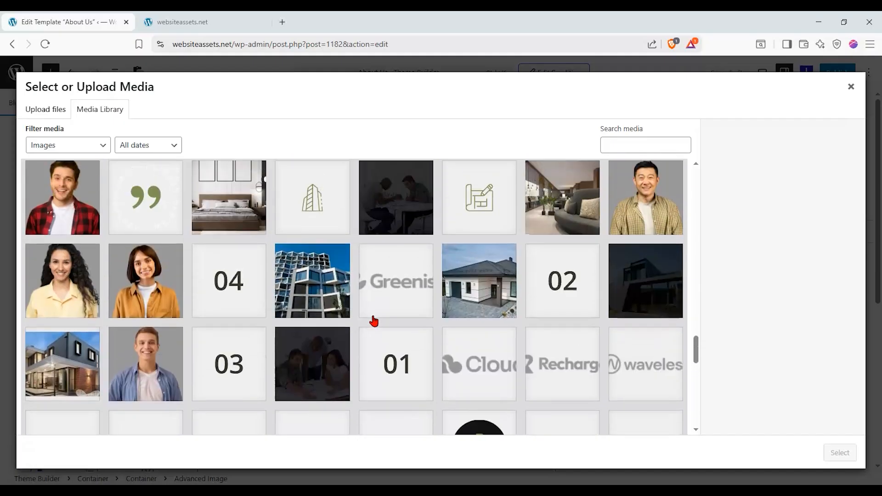
scroll(374, 321, down, 5)
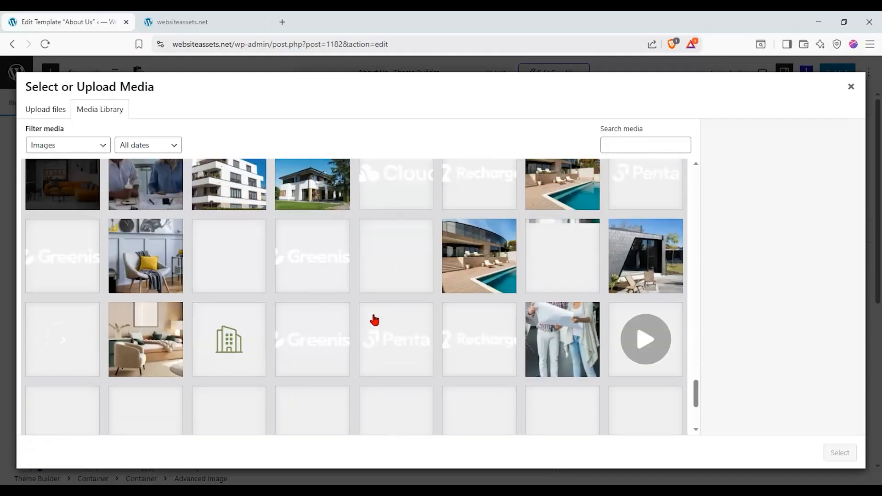
scroll(375, 320, down, 4)
click(305, 419)
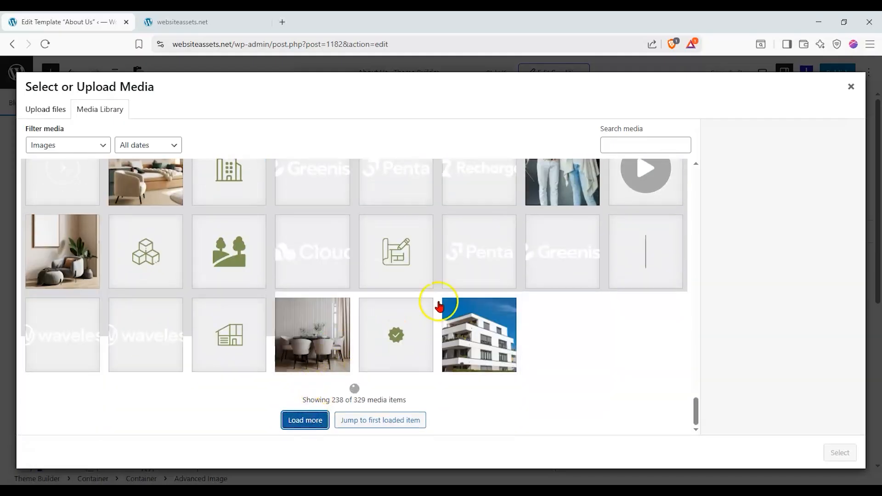
scroll(440, 294, down, 5)
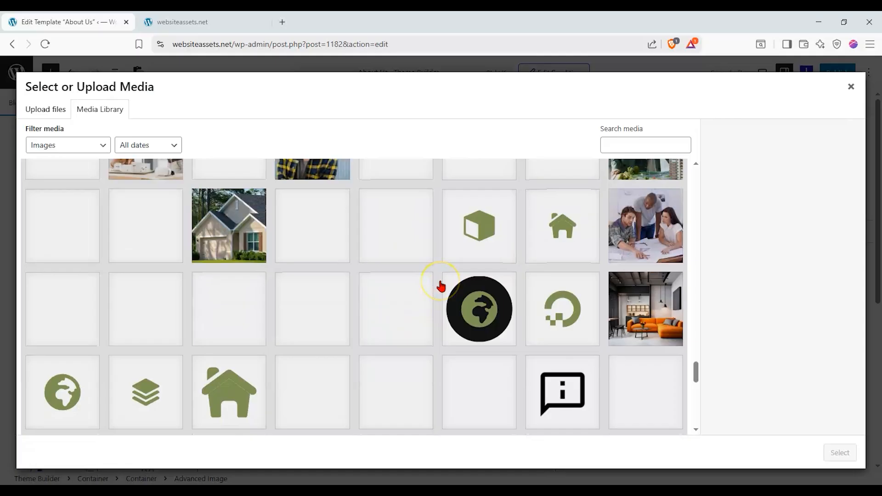
scroll(441, 285, up, 2)
scroll(441, 285, down, 10)
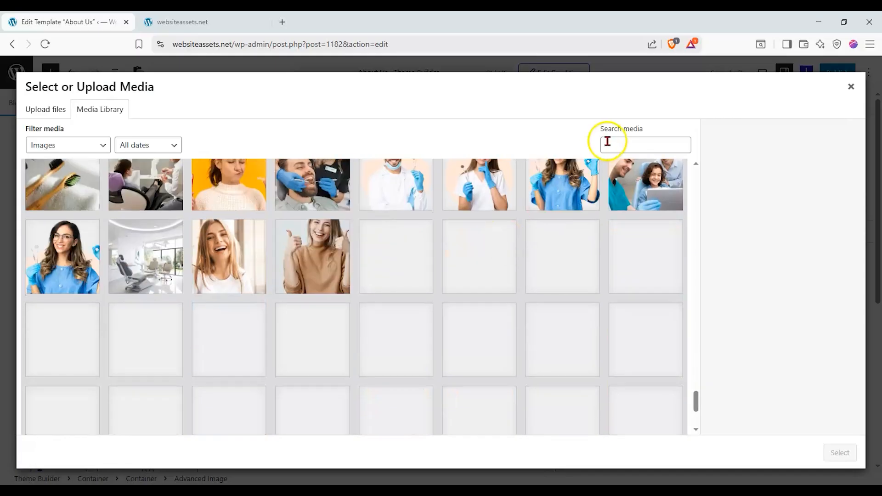
scroll(497, 276, down, 5)
click(295, 419)
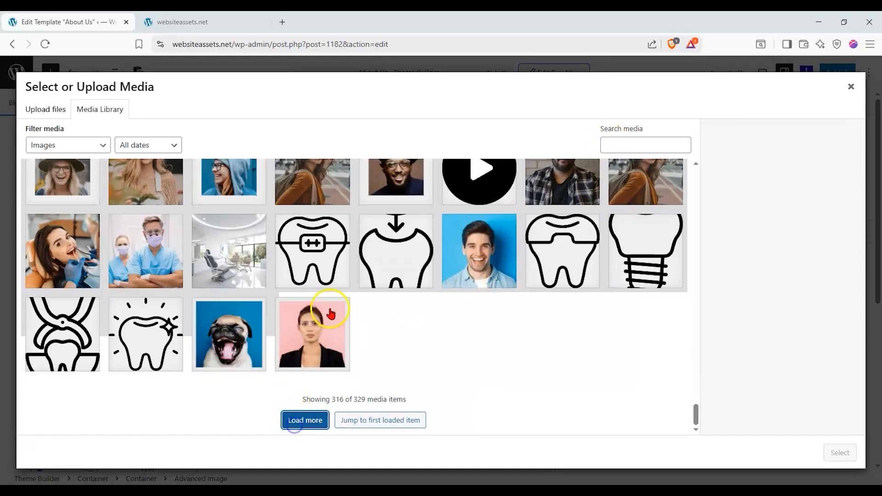
scroll(425, 307, up, 3)
scroll(604, 324, down, 3)
scroll(604, 321, up, 10)
scroll(608, 327, up, 6)
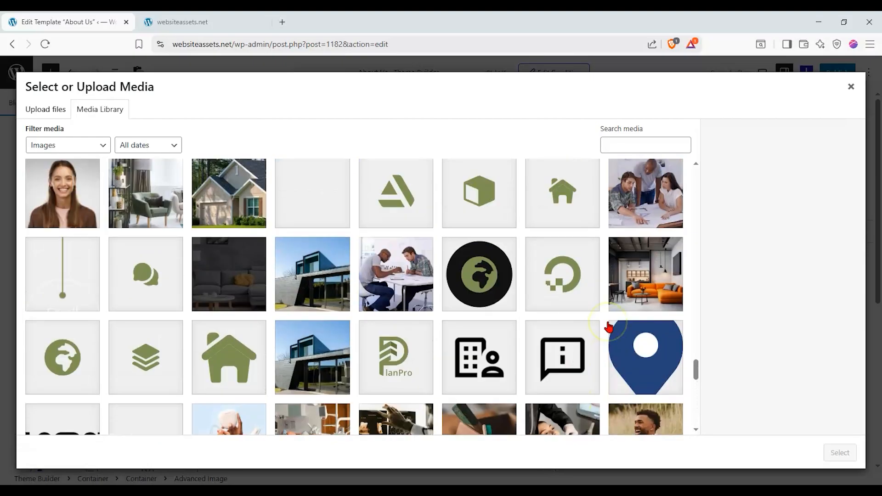
scroll(608, 327, down, 2)
scroll(609, 327, up, 3)
scroll(608, 327, up, 8)
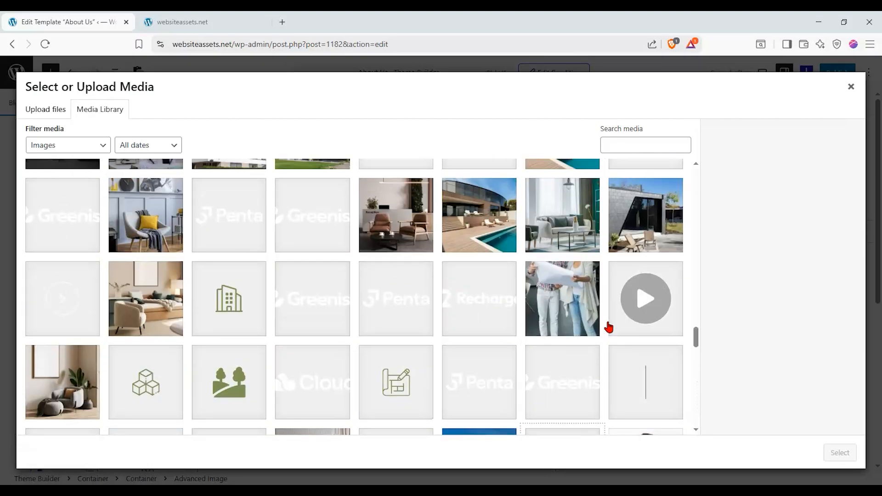
scroll(609, 327, up, 4)
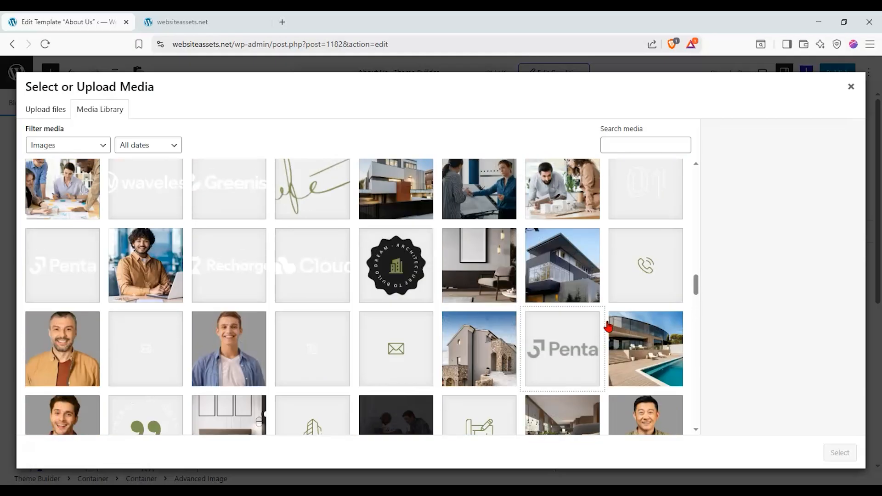
scroll(609, 327, up, 10)
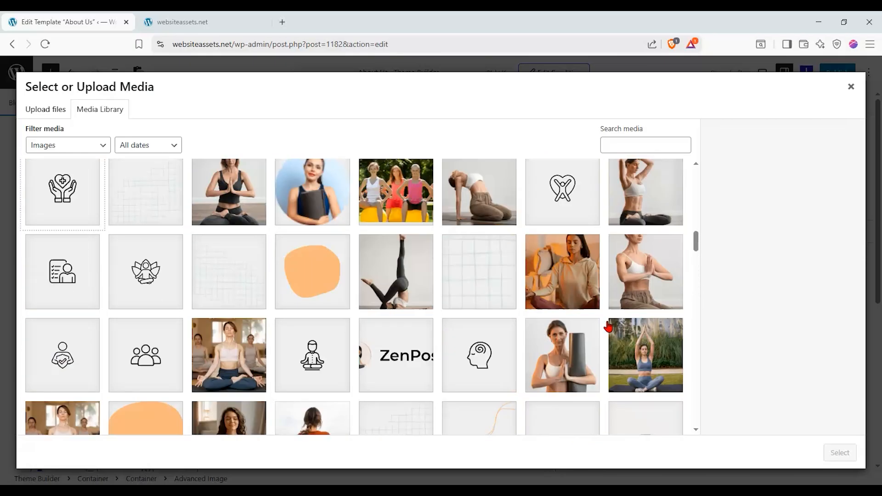
scroll(609, 327, up, 10)
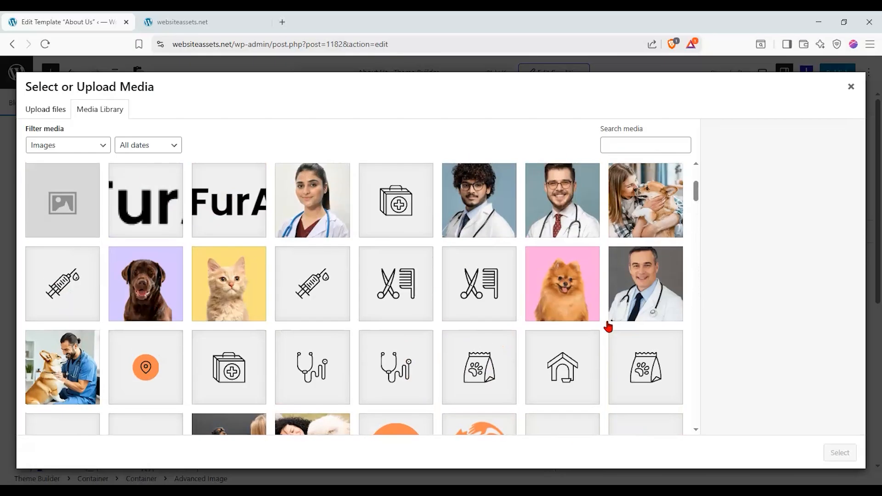
scroll(609, 327, down, 10)
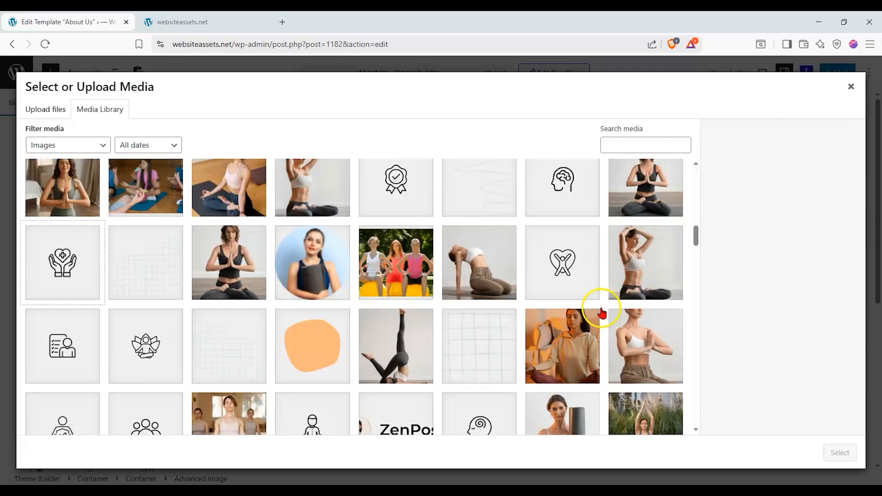
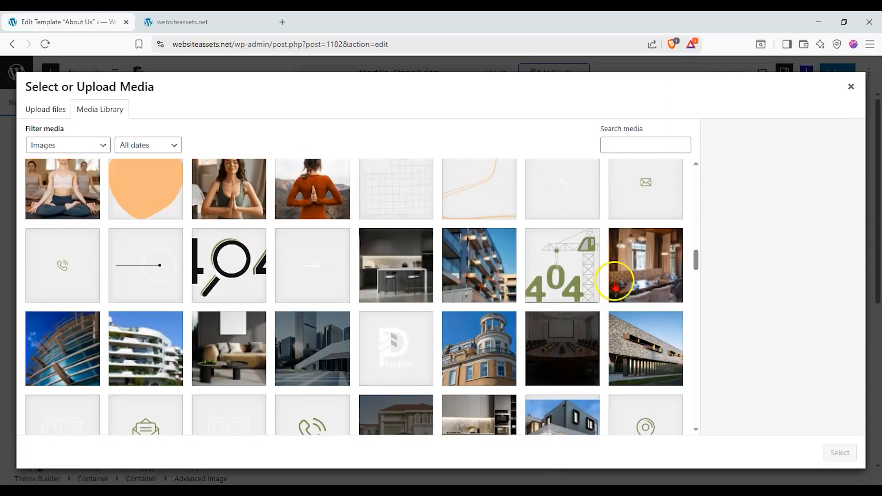
Insert the kitchen photo coming-Soon.jpg from the media library into the Advanced Image block.
scroll(556, 347, down, 2)
click(495, 344)
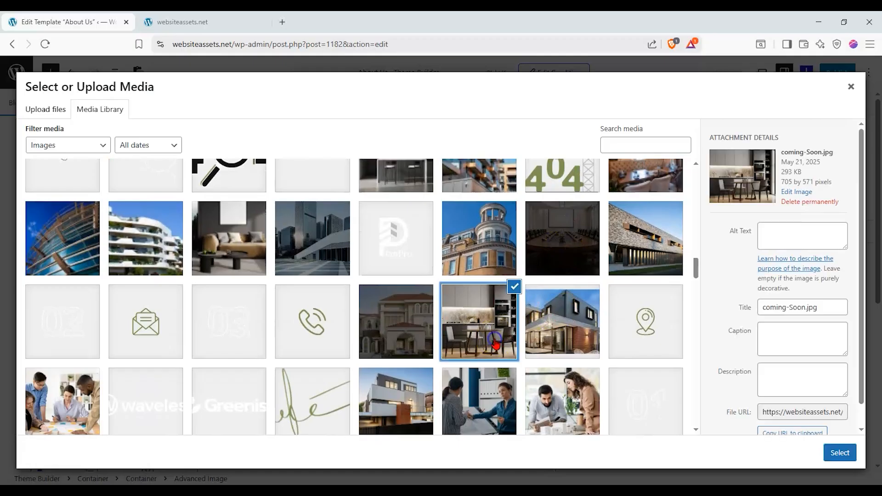
click(840, 452)
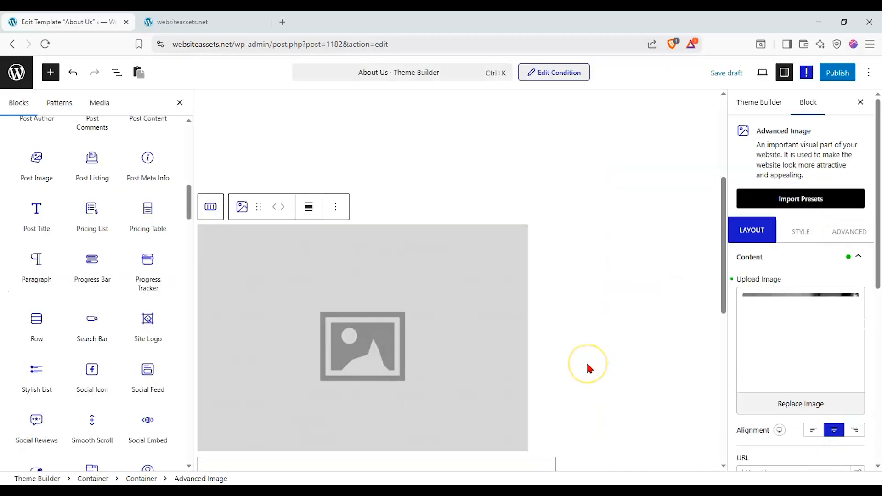
Close the block library and replace the placeholder heading text with 'About Us'.
scroll(580, 353, up, 3)
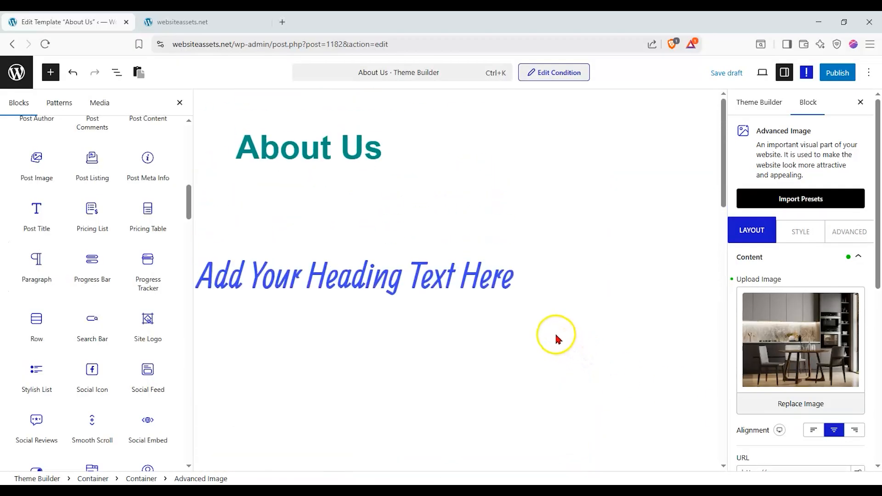
click(180, 103)
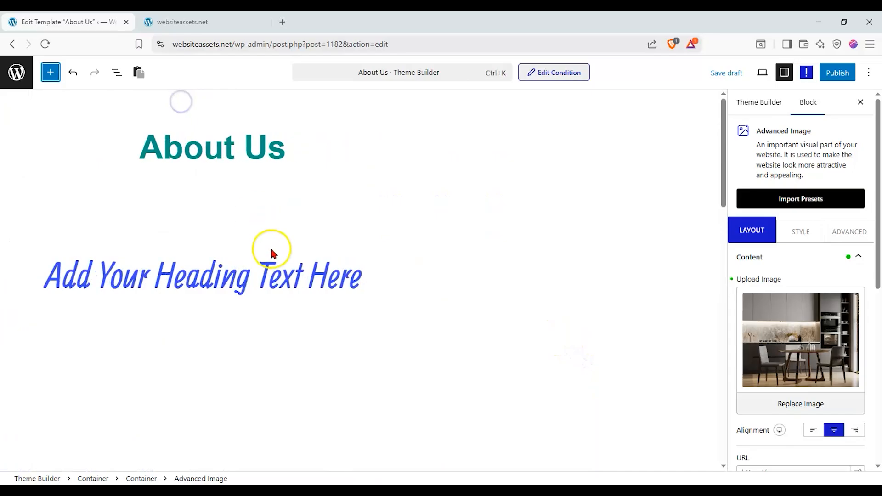
scroll(271, 250, down, 1)
click(201, 232)
triple_click(202, 232)
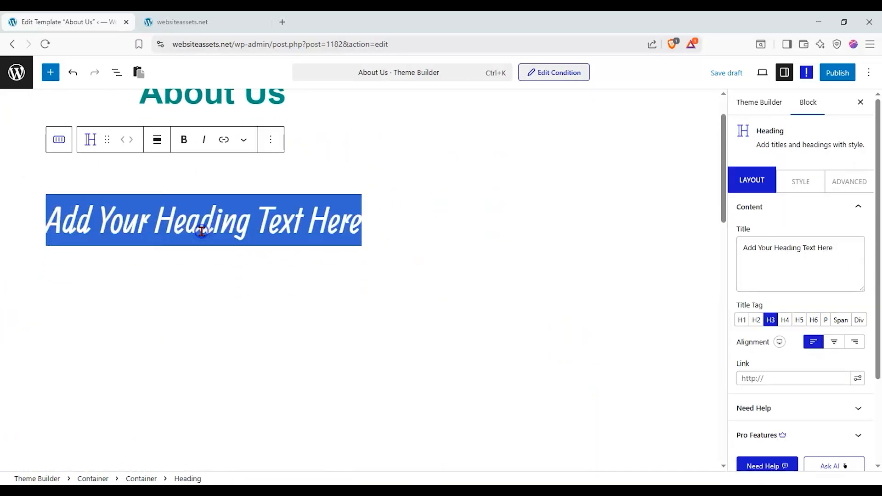
text(About Us)
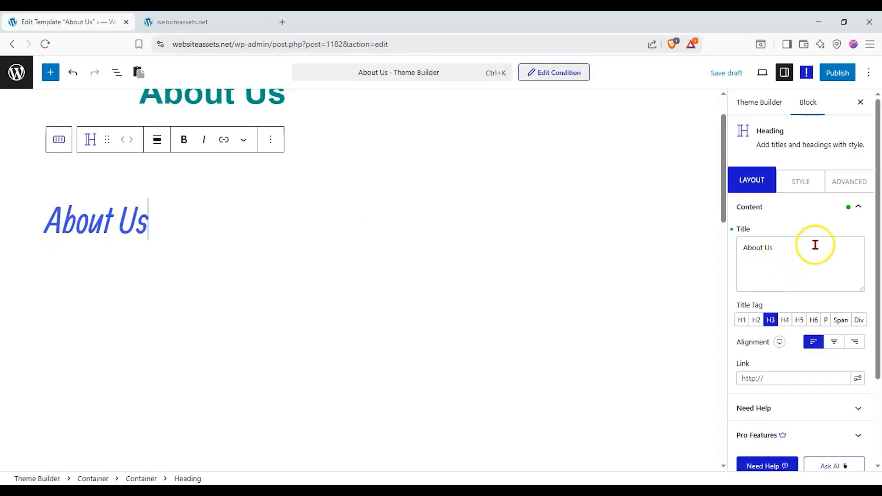
Make the About Us heading an H1 with centred alignment.
click(827, 341)
click(745, 320)
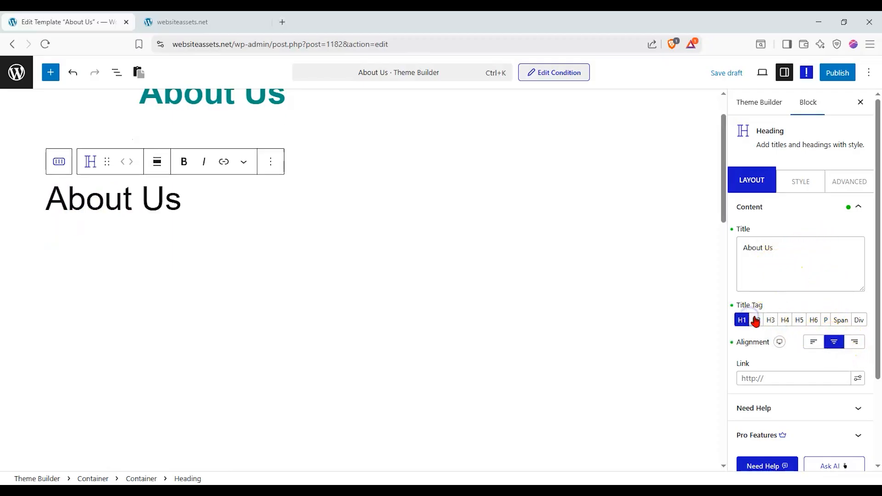
scroll(851, 309, down, 1)
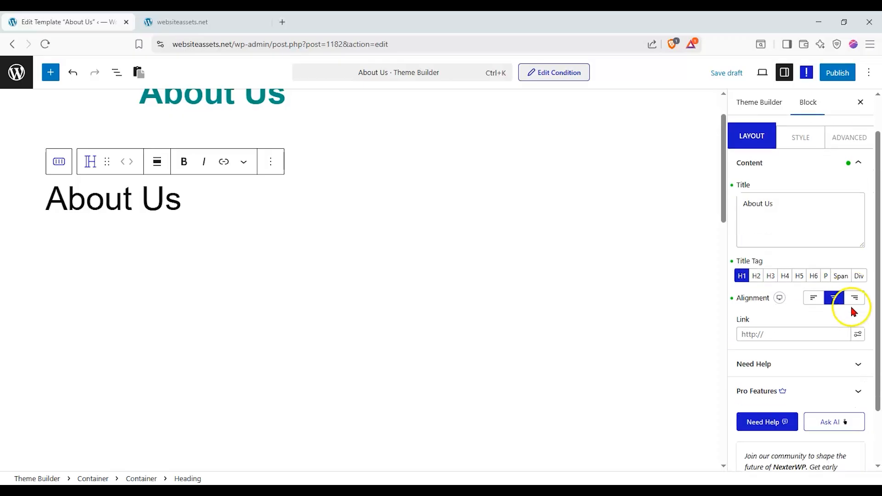
scroll(851, 311, down, 2)
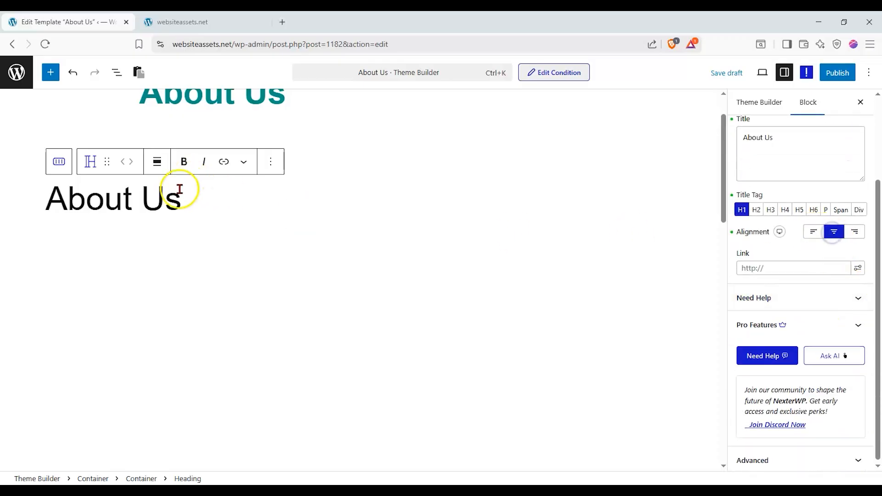
In the heading container's Grid Item Settings, centre Align Items and Justify Content.
click(204, 188)
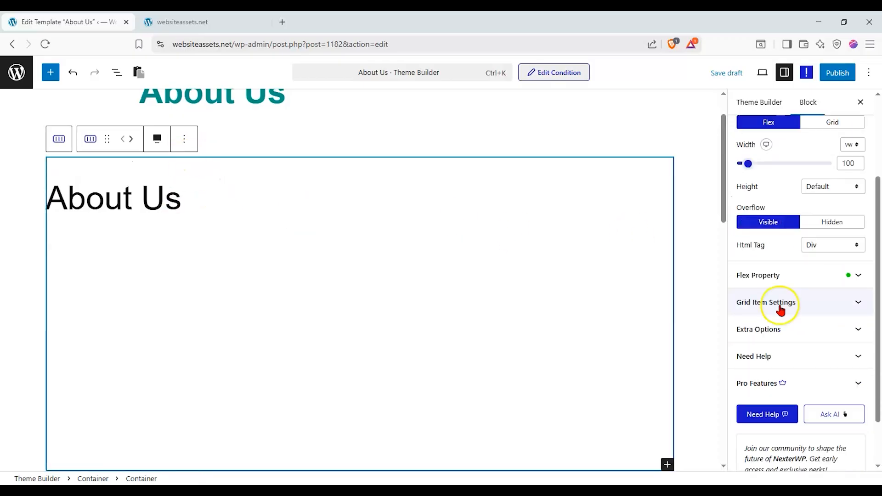
click(849, 331)
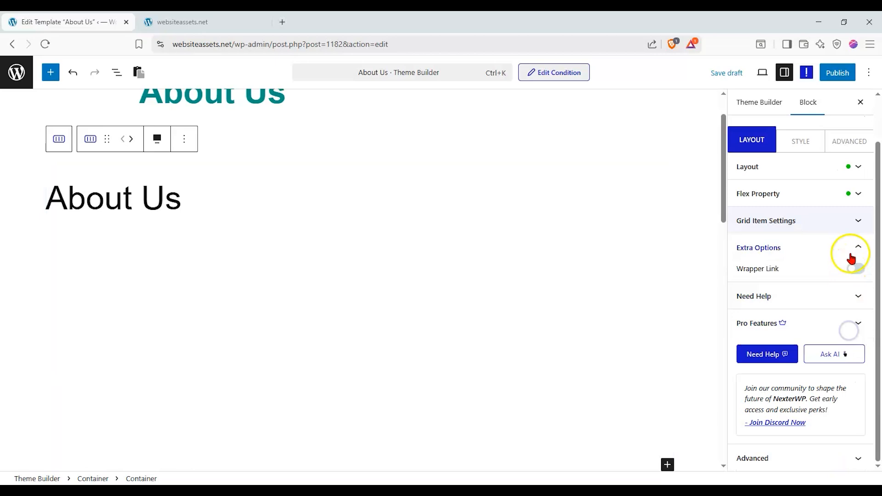
click(857, 221)
scroll(818, 298, down, 2)
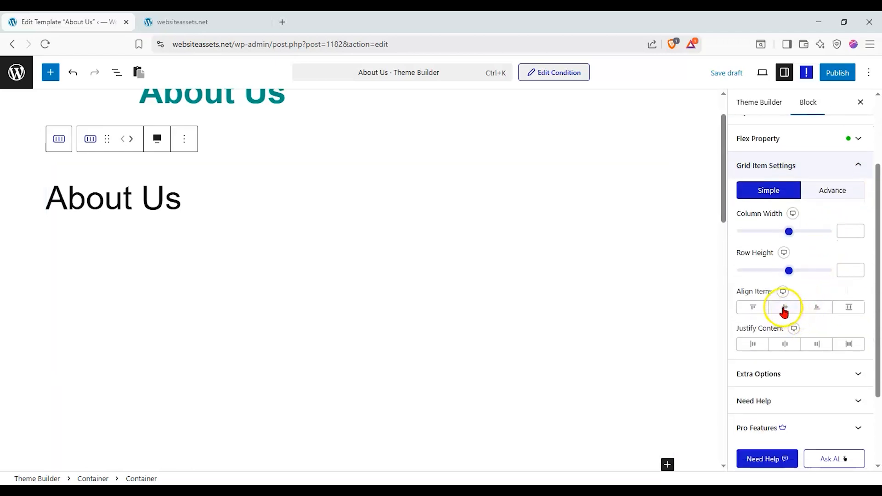
scroll(784, 312, up, 2)
click(763, 363)
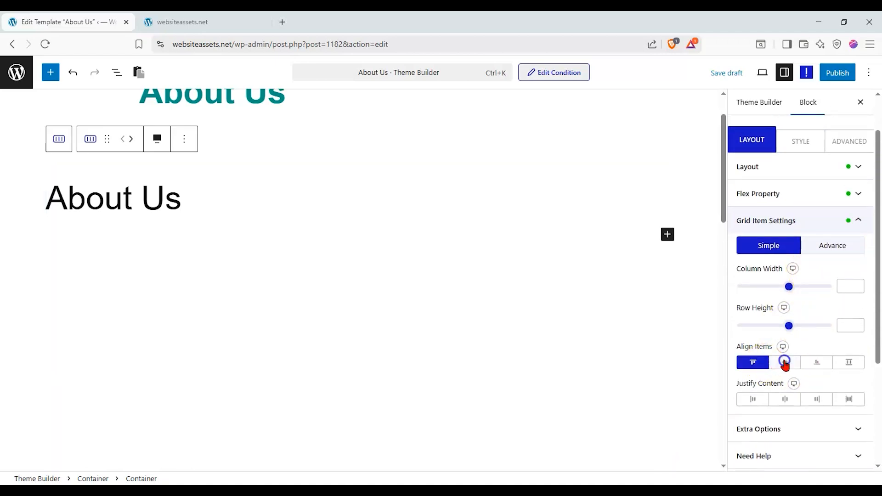
click(784, 362)
click(813, 363)
click(790, 362)
click(787, 400)
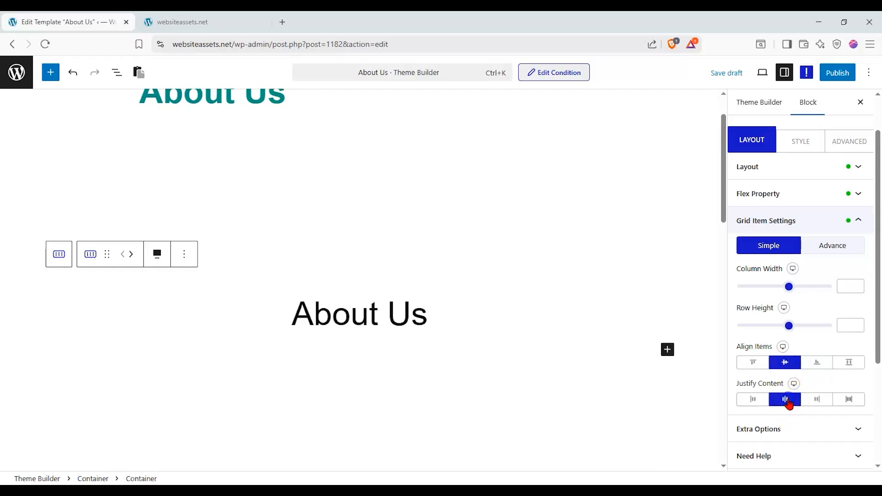
scroll(554, 313, down, 4)
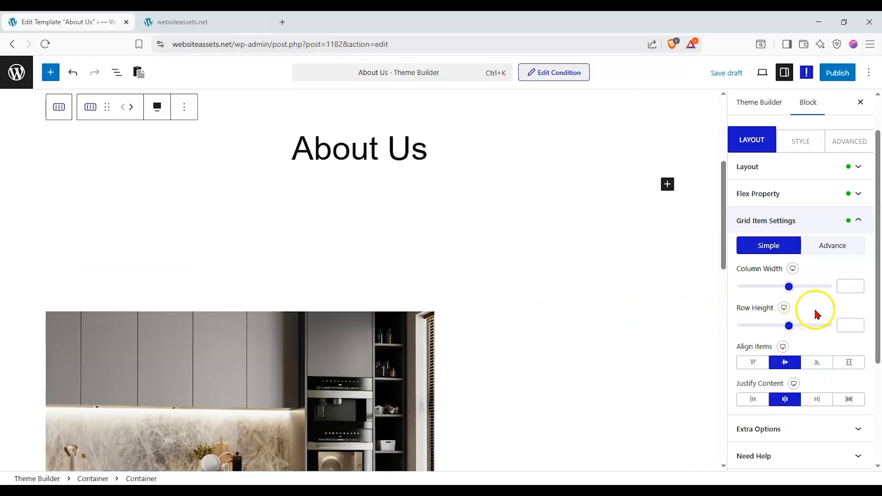
scroll(815, 310, up, 1)
Set the container's Column Width to 0 and Row Height to 3.
drag(789, 338, 780, 337)
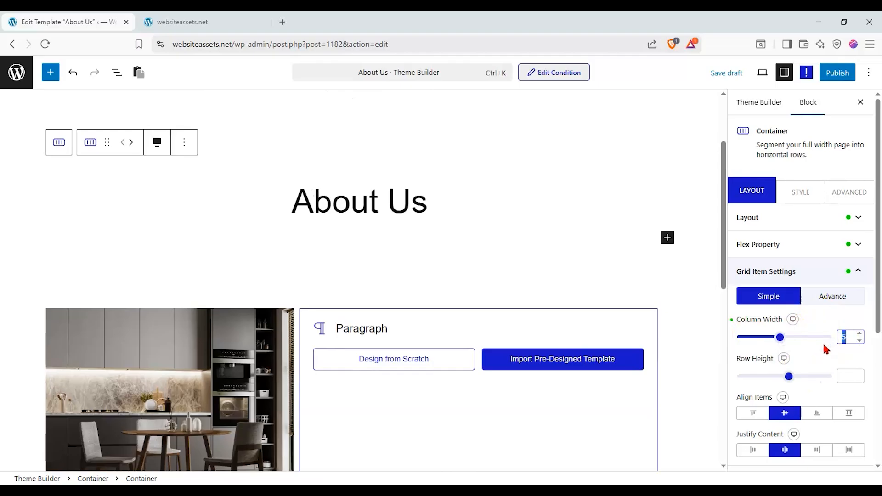
text(0)
drag(789, 376, 780, 376)
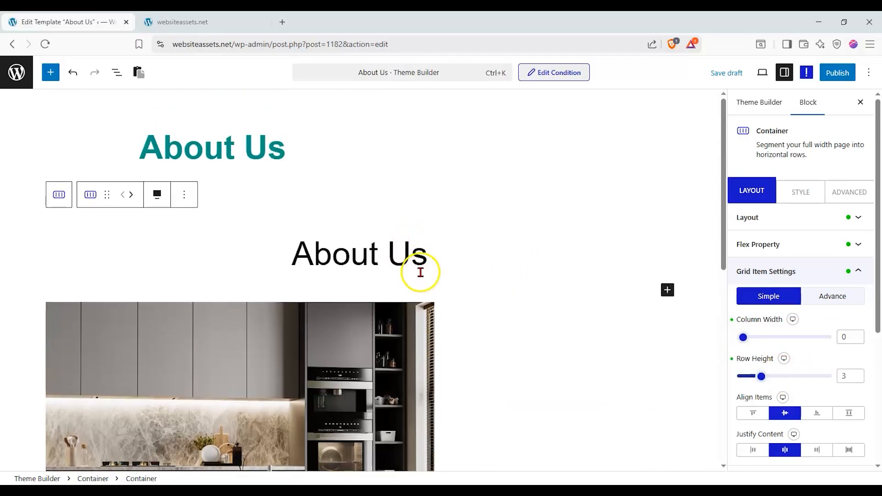
click(858, 270)
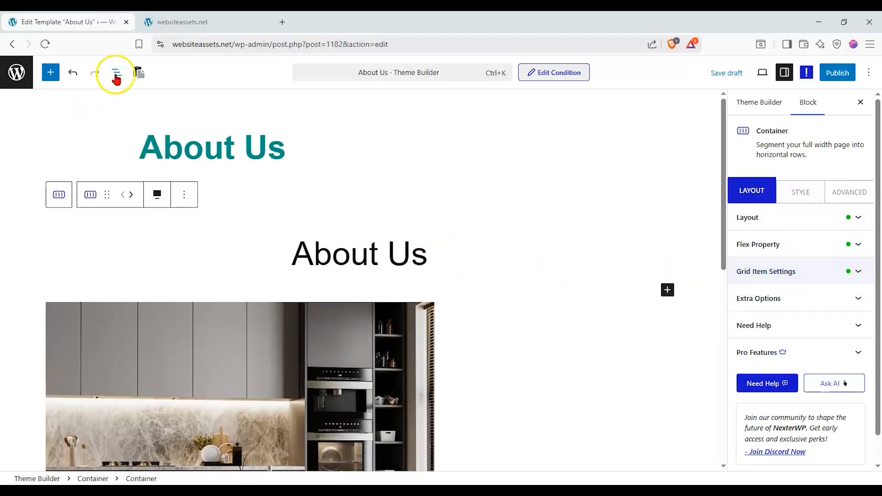
Expand the containers in List View and try centre and right alignment on the About Us heading.
click(116, 74)
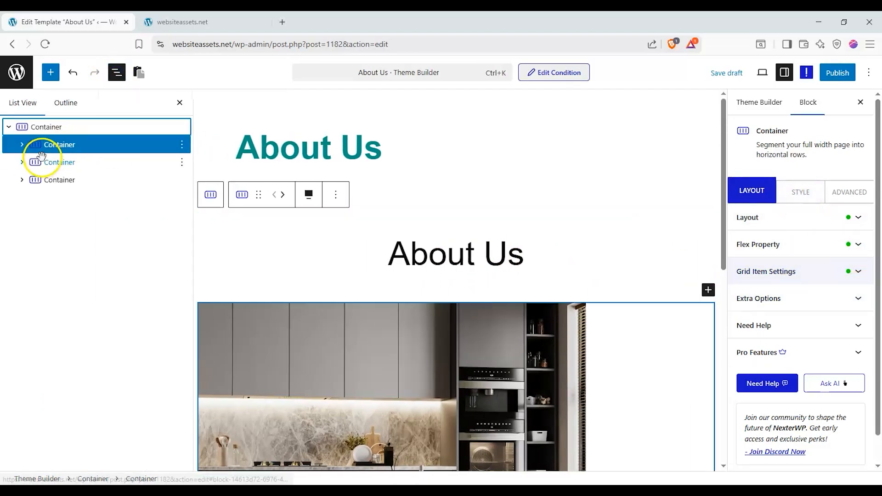
click(22, 145)
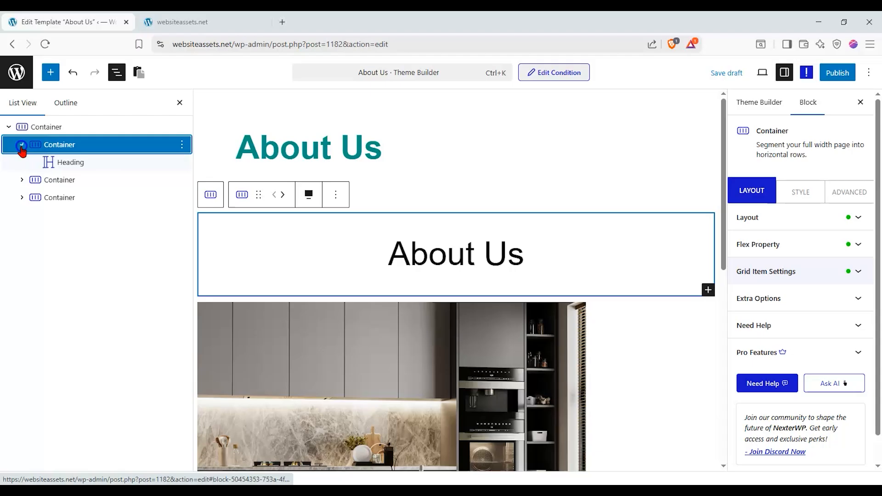
click(48, 161)
click(25, 181)
click(22, 197)
click(25, 181)
click(59, 144)
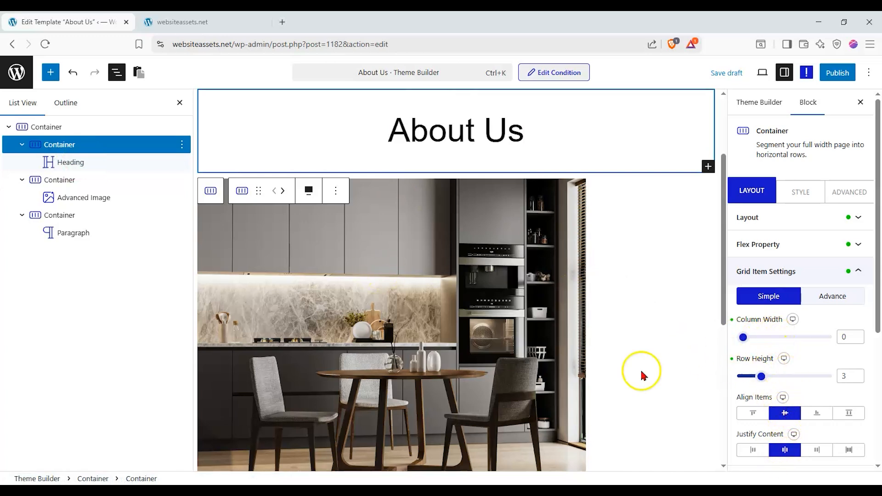
click(73, 162)
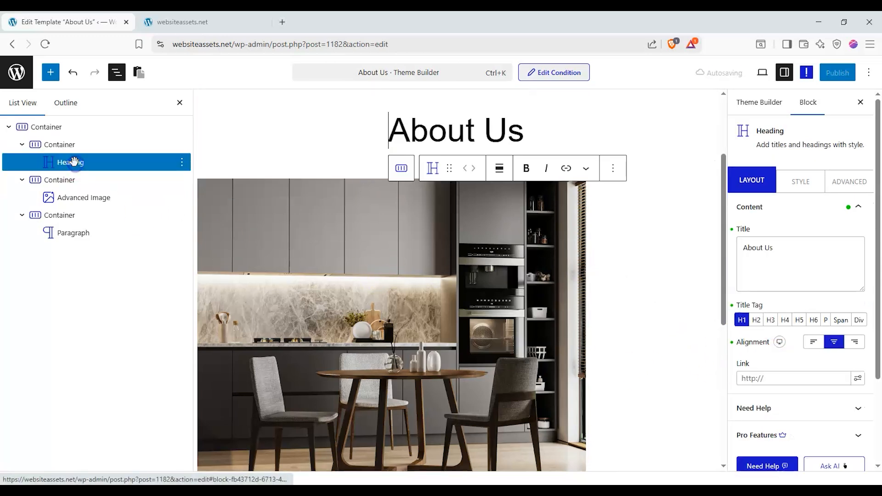
click(832, 344)
click(826, 348)
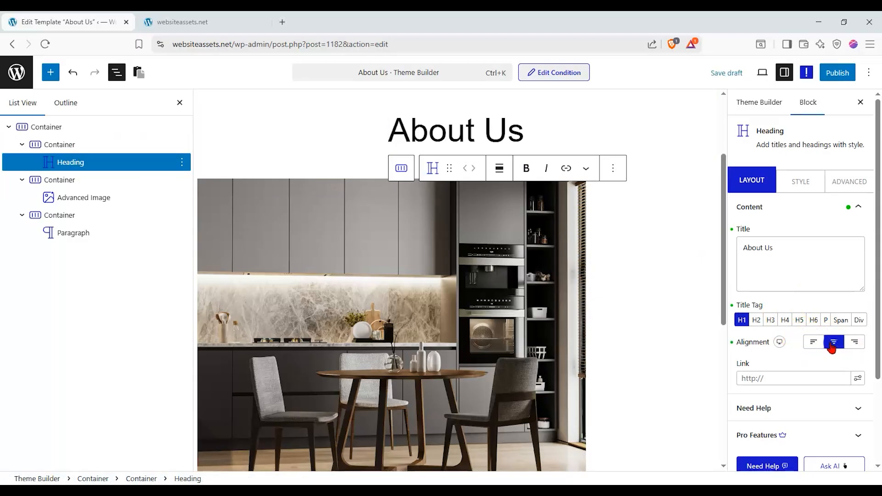
click(855, 344)
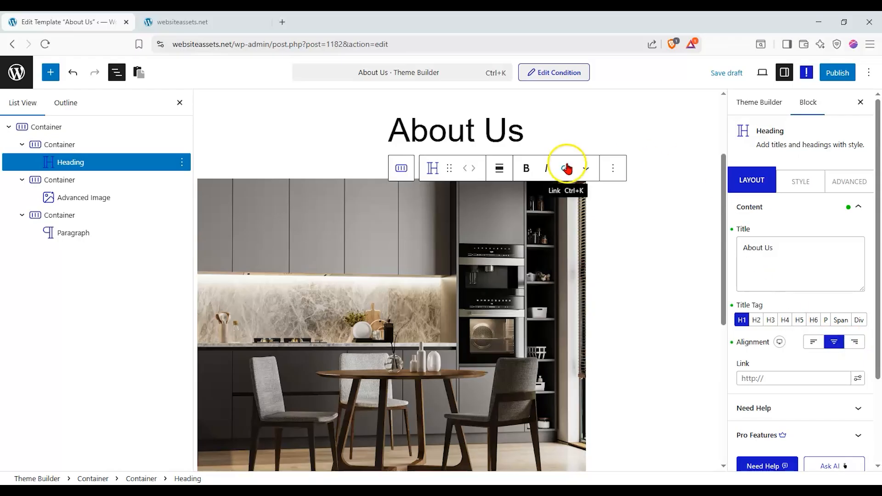
Give the heading container bottom-aligned items with centred content, then open its Style settings.
click(53, 146)
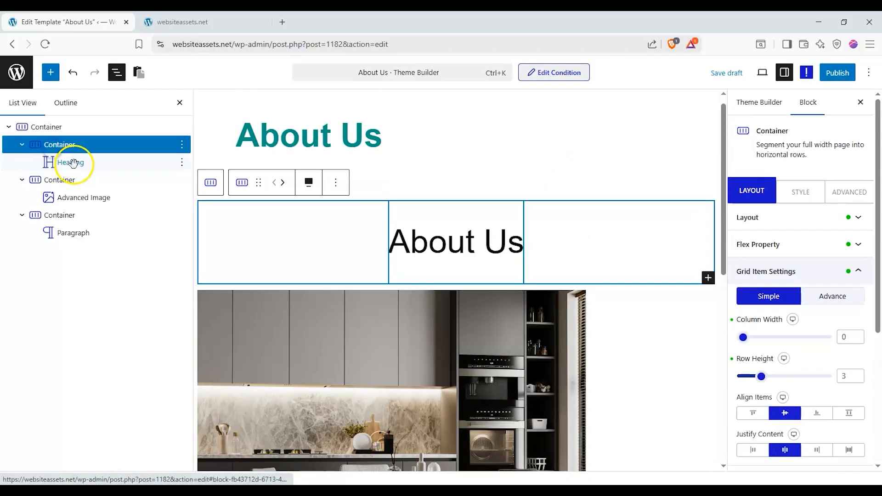
click(816, 413)
click(816, 452)
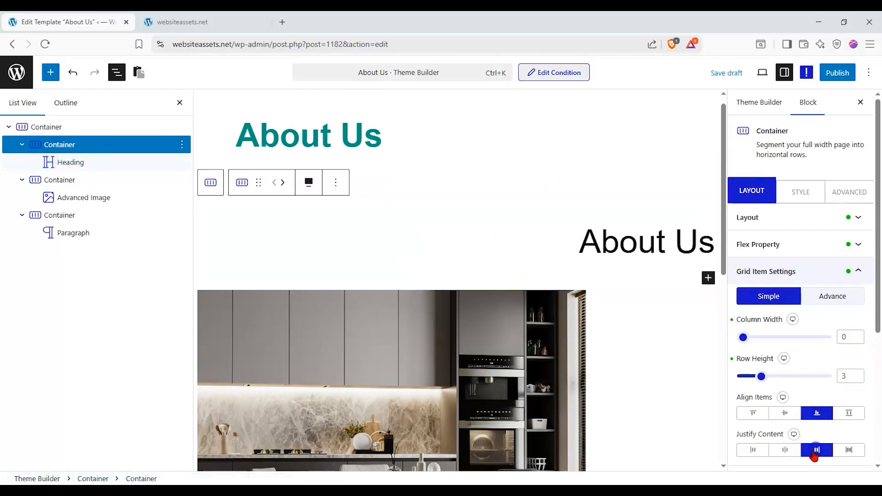
click(785, 449)
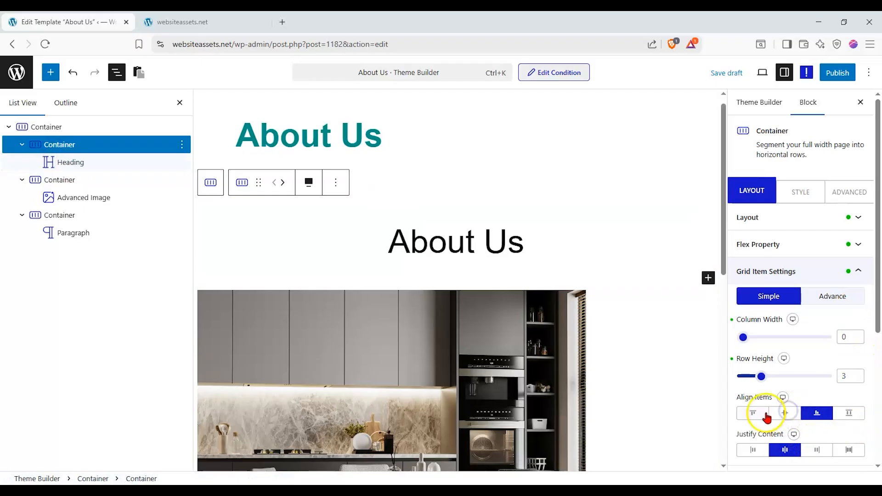
click(787, 413)
click(802, 195)
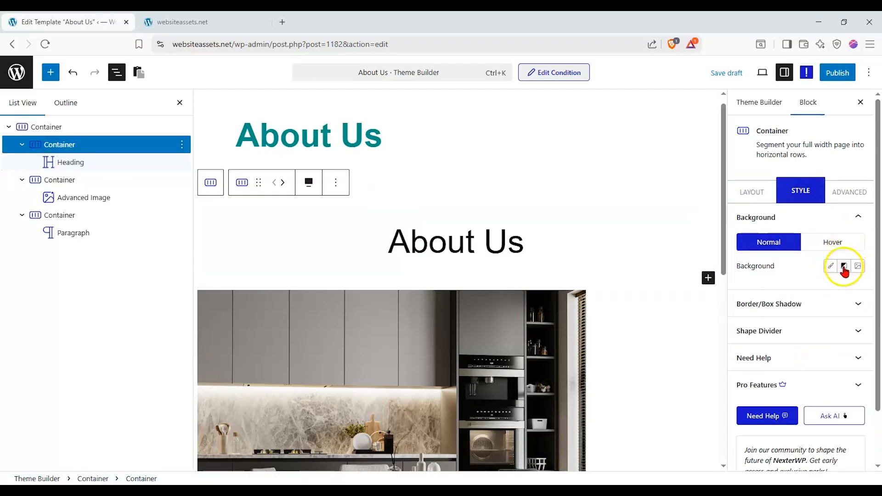
Set the heading container's normal background to the solid colour #E5DCDC.
click(830, 266)
click(842, 288)
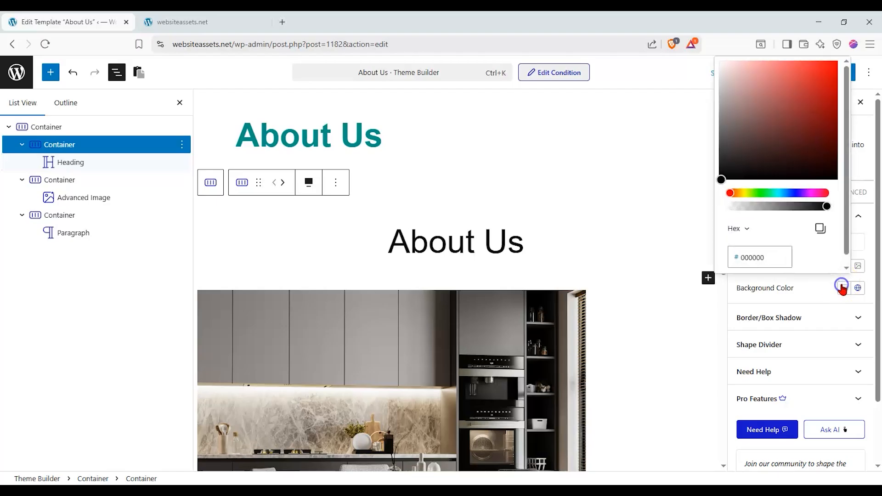
drag(770, 175, 726, 74)
click(806, 301)
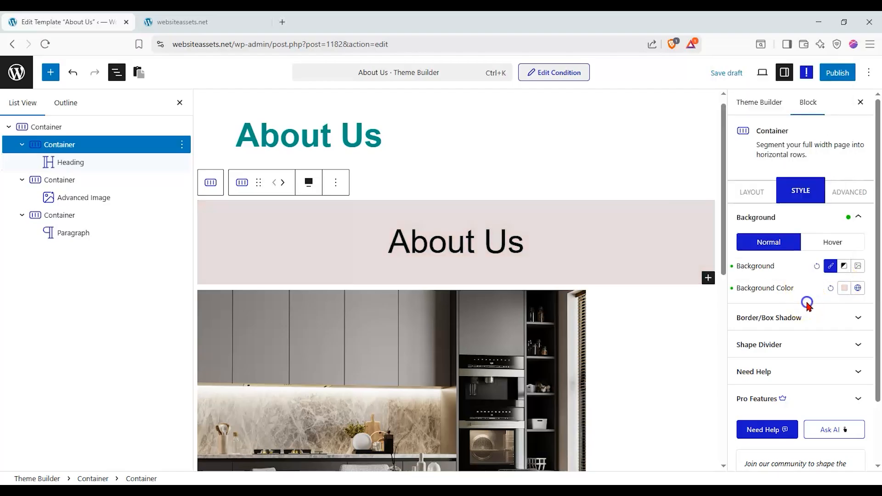
Give the container a solid pink F7C7FF hover background colour.
click(840, 239)
click(844, 267)
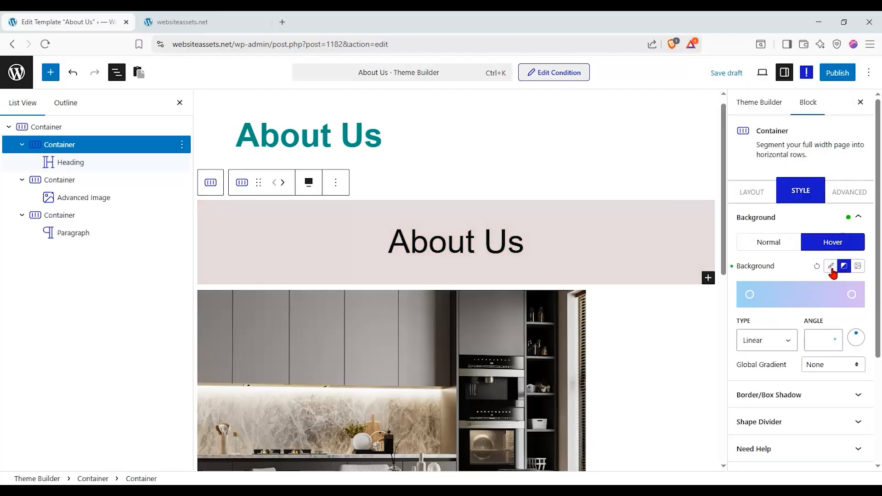
click(831, 267)
click(844, 289)
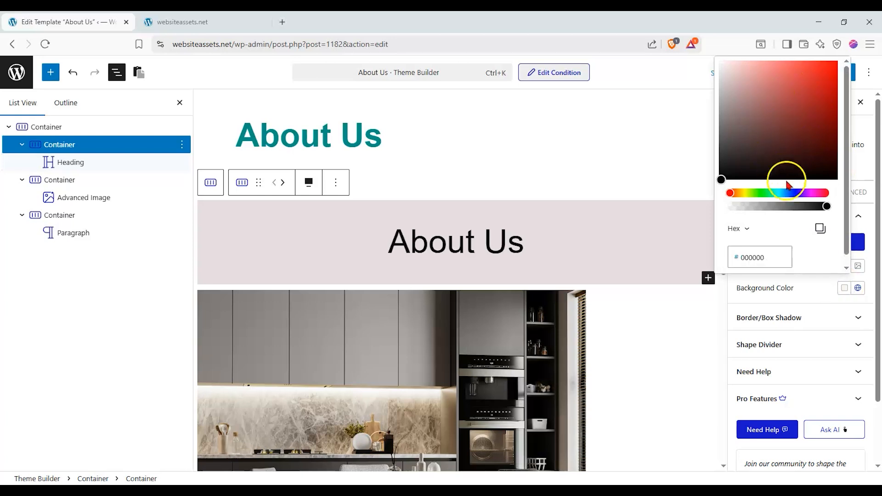
drag(786, 185, 808, 193)
drag(805, 85, 763, 58)
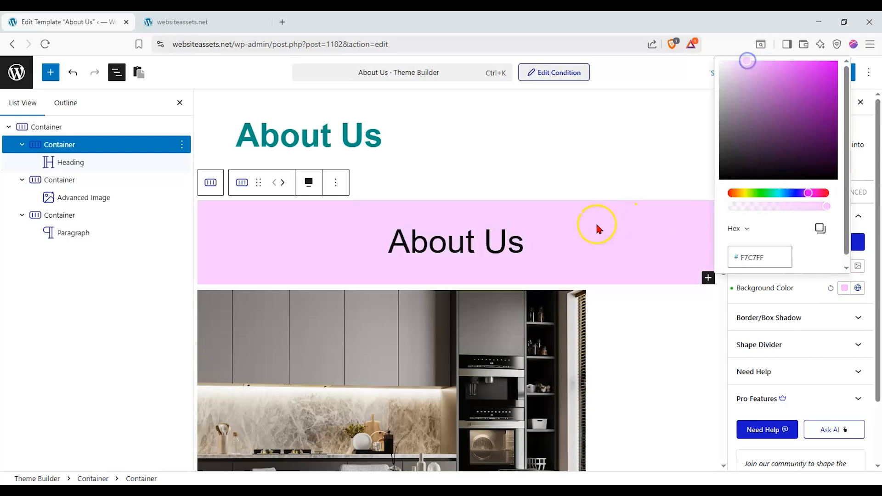
click(820, 299)
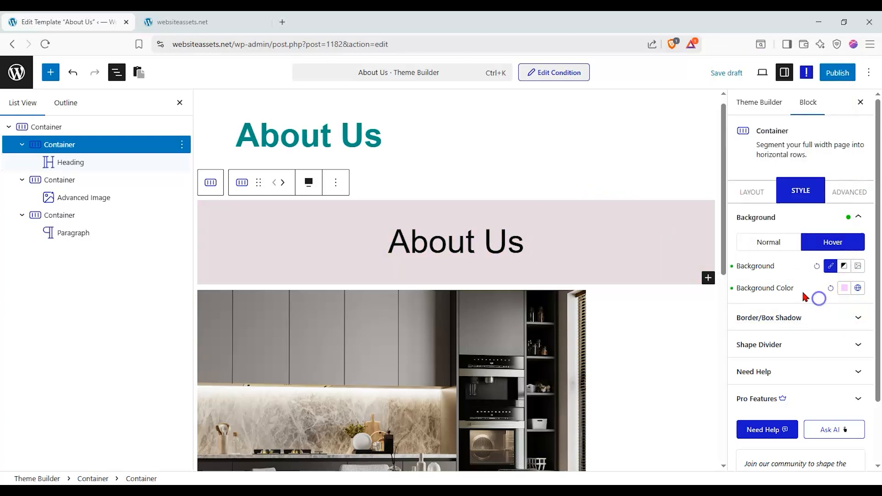
scroll(810, 310, down, 2)
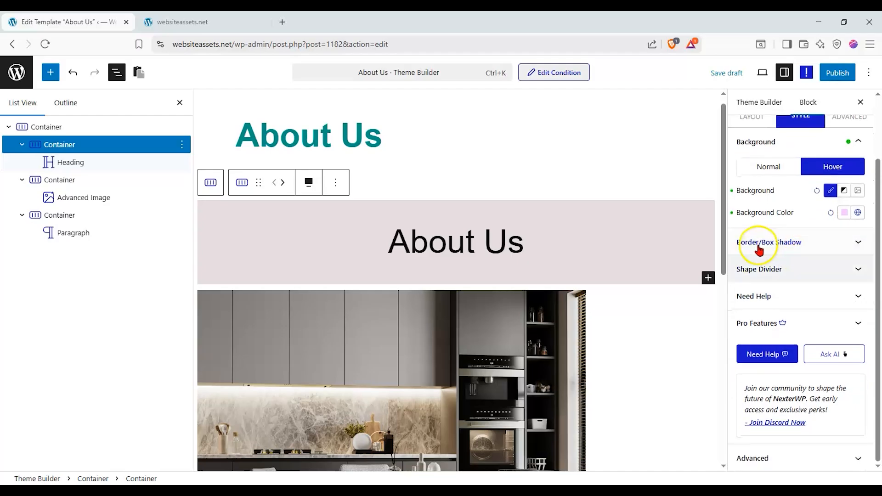
scroll(531, 216, down, 1)
Centre Align Items and Justify Content in the kitchen image's container.
click(88, 180)
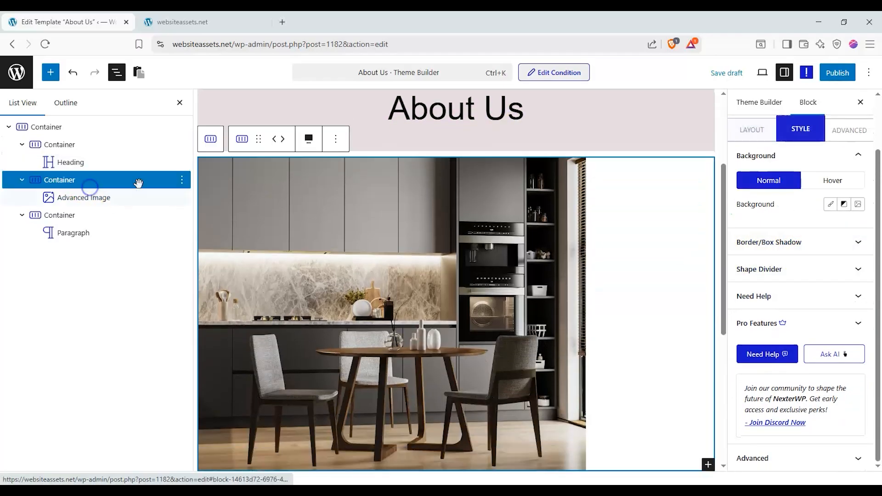
scroll(817, 241, up, 1)
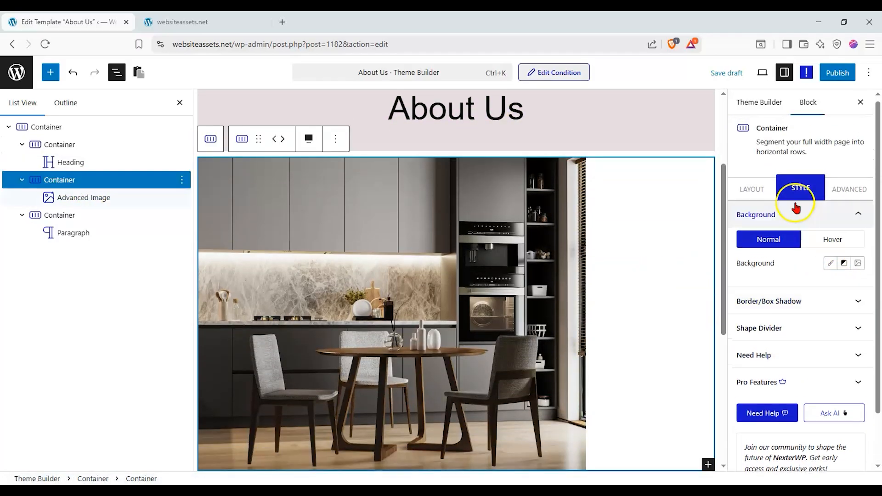
click(755, 190)
scroll(822, 289, down, 4)
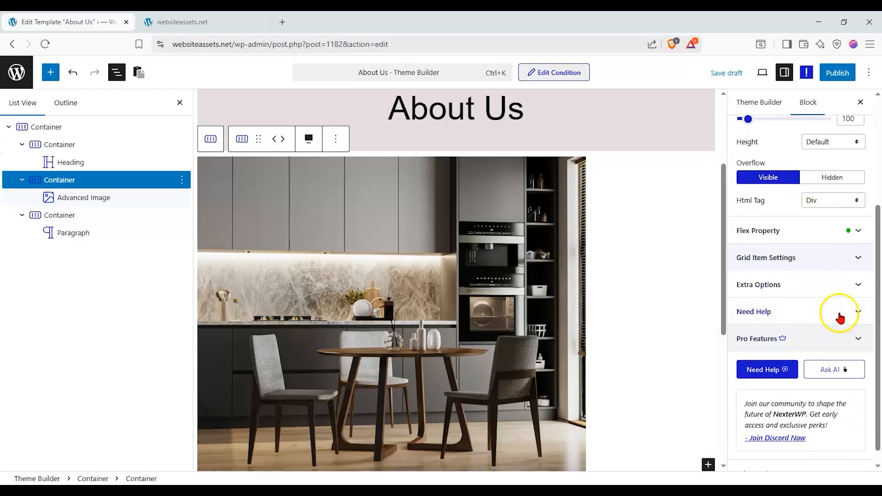
click(850, 260)
click(784, 247)
click(781, 284)
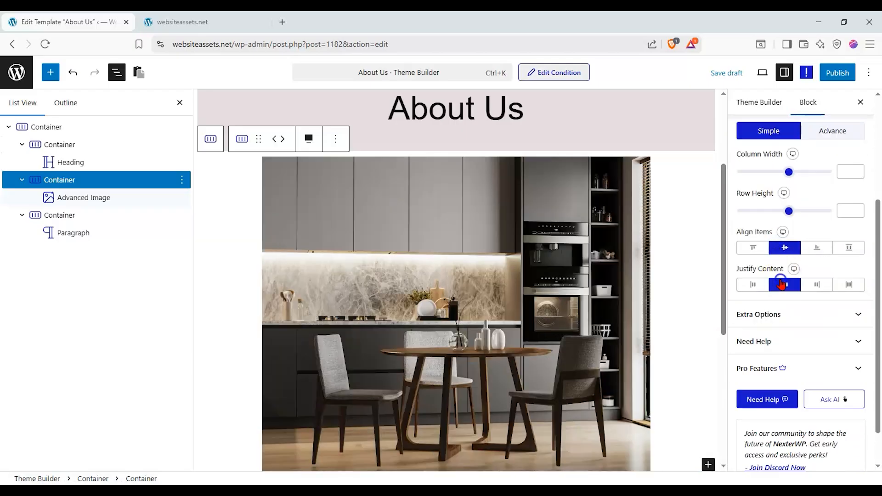
Reduce the Advanced Image's max width, trying scroll reveal and a mask before turning them off.
click(101, 198)
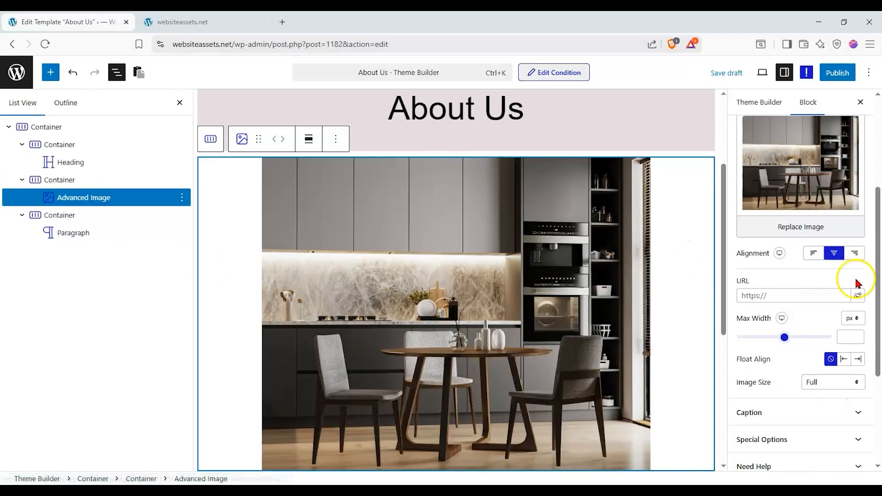
drag(783, 340, 760, 341)
click(801, 442)
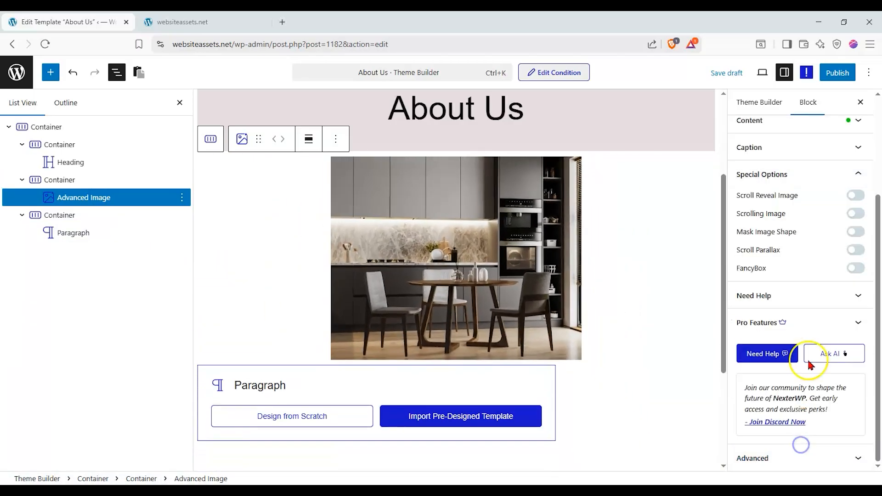
scroll(807, 340, up, 3)
click(862, 306)
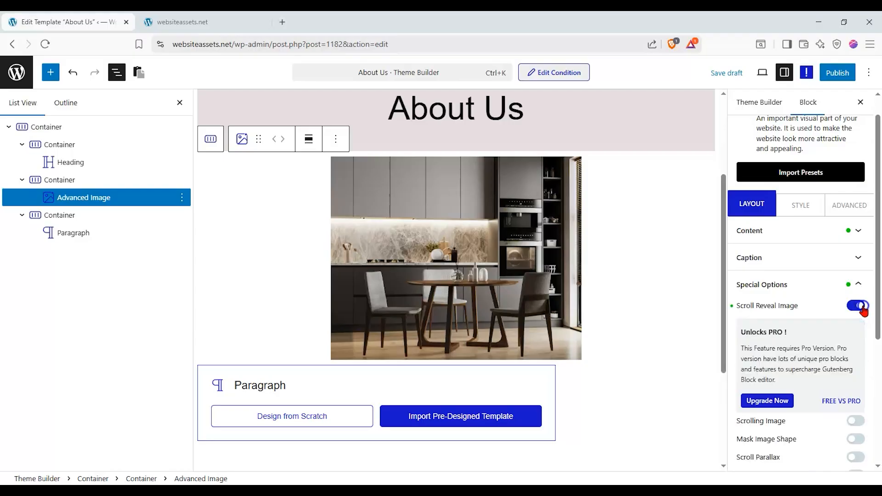
click(856, 342)
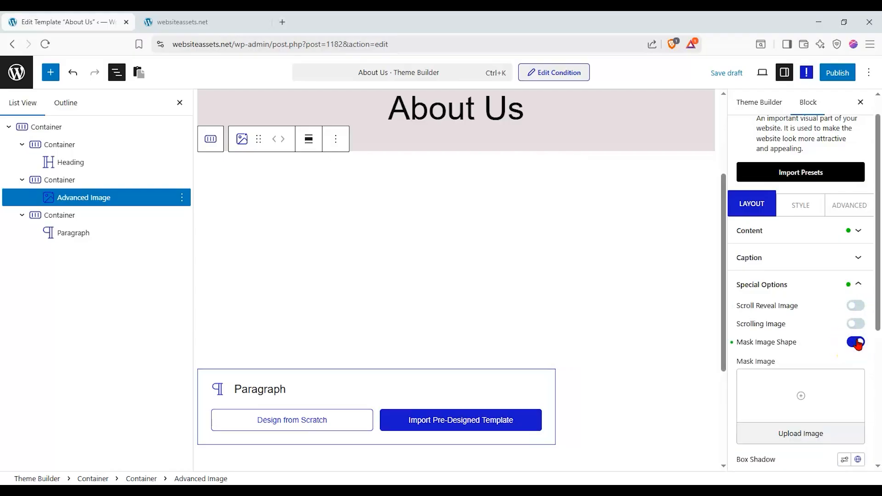
click(856, 342)
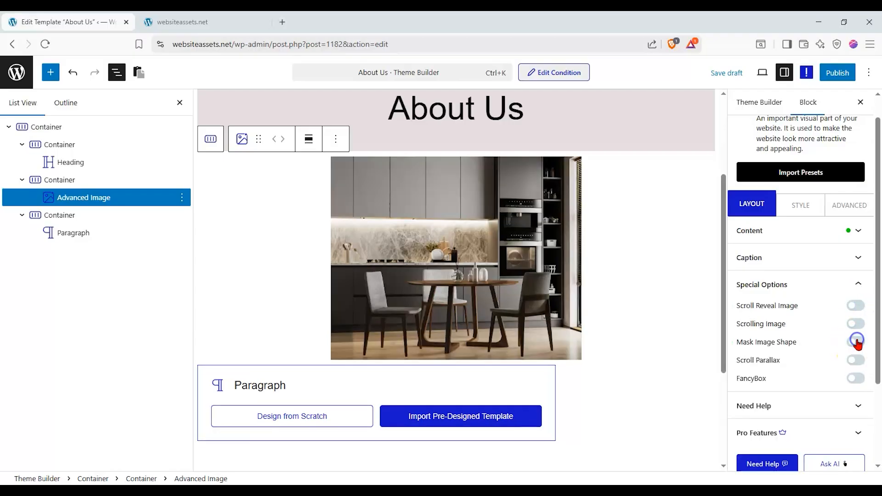
click(811, 281)
click(804, 206)
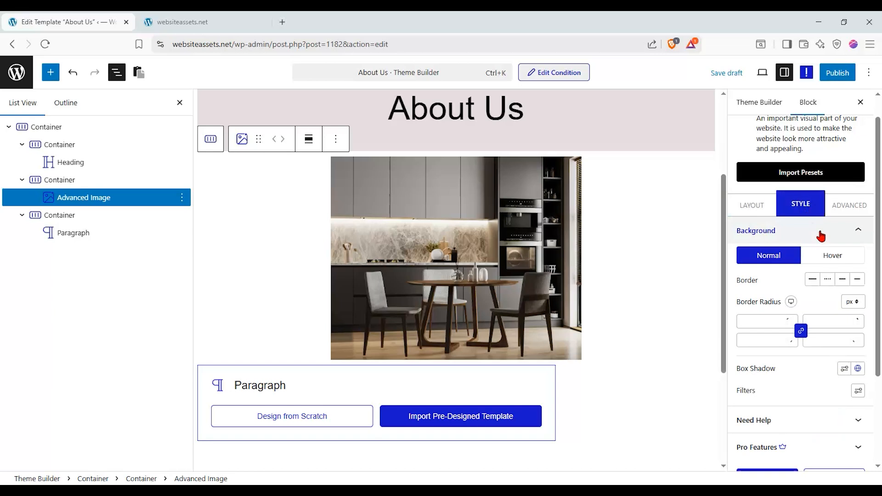
click(753, 205)
Fill the Paragraph block with its default 'Save the Earth for future Generations.' content.
click(344, 418)
scroll(421, 335, down, 2)
scroll(418, 335, up, 1)
scroll(783, 270, down, 5)
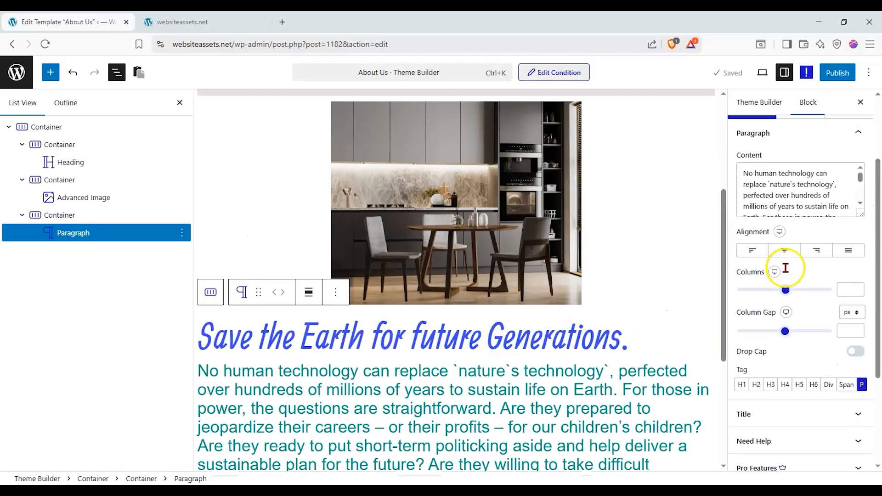
Replace the paragraph title with 'We are Website Assets...' and set its tag to H4.
click(789, 295)
drag(784, 227, 695, 220)
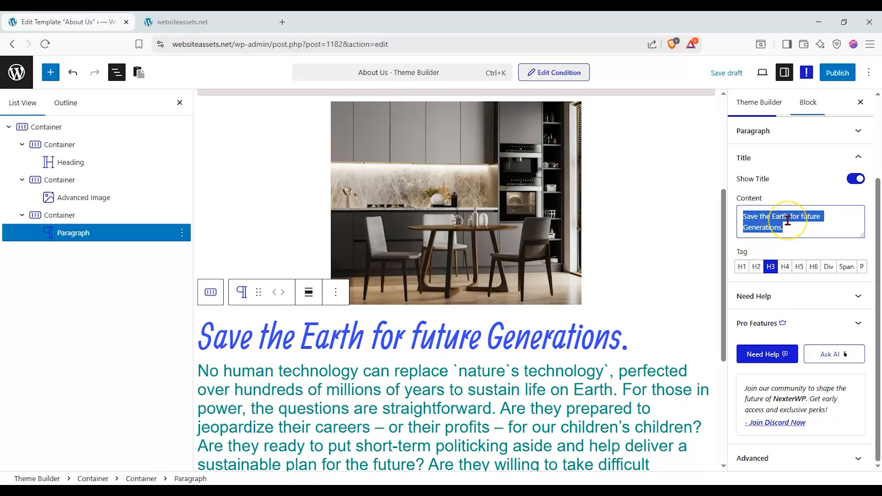
text(W)
text(ebs)
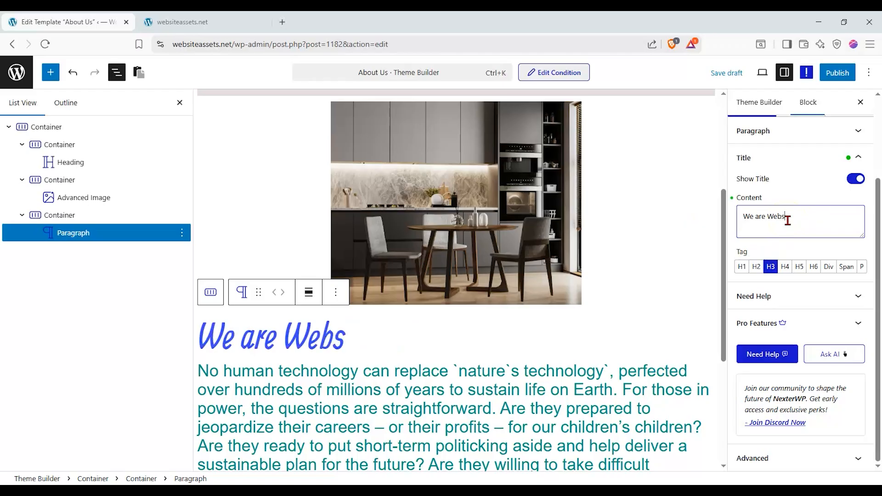
text(ite Assets..)
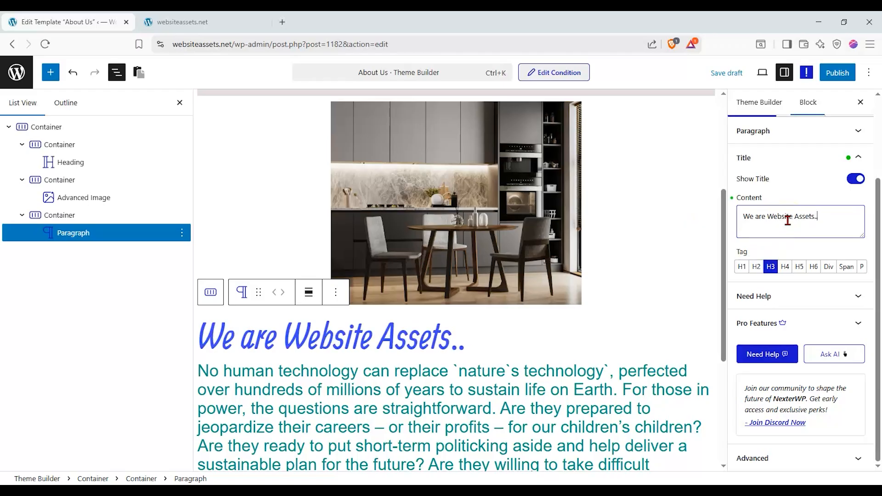
key(BackSpace)
key(BackSpace)
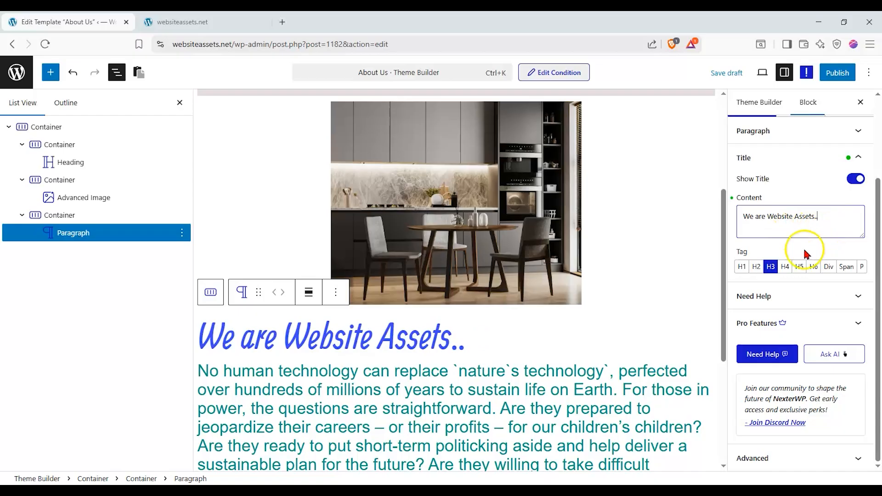
click(784, 268)
click(825, 221)
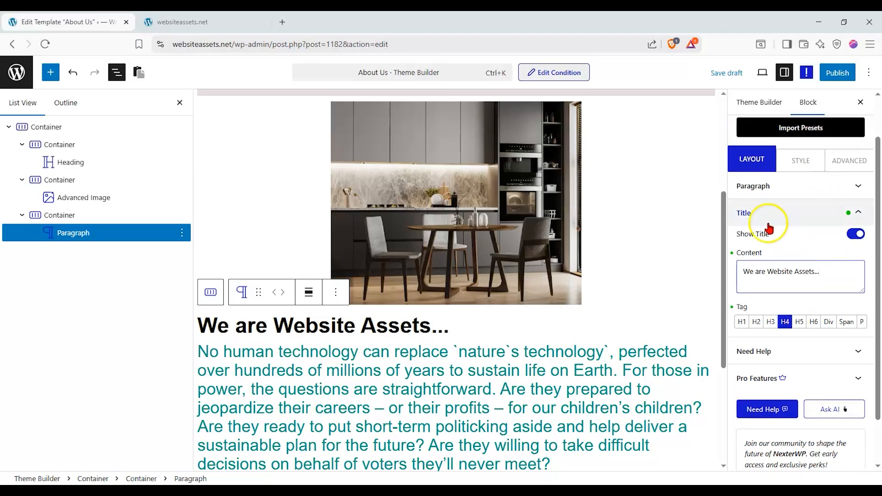
click(813, 213)
click(790, 236)
click(785, 321)
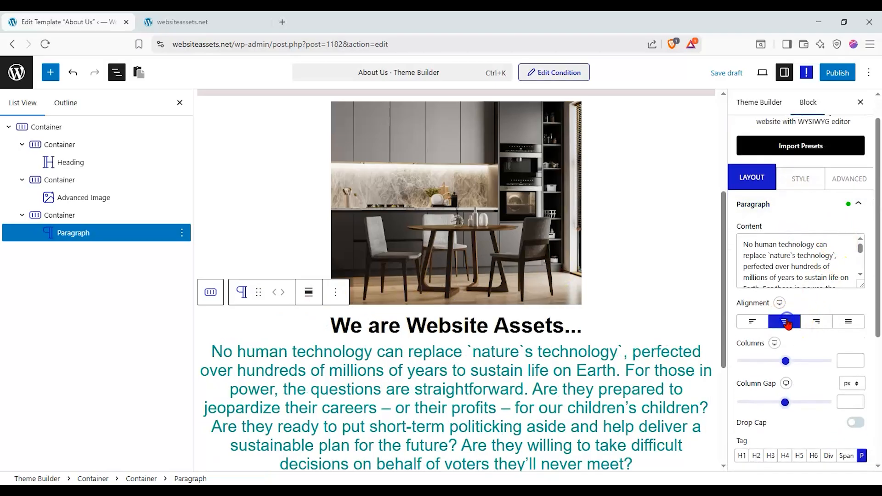
click(752, 321)
click(784, 322)
click(848, 321)
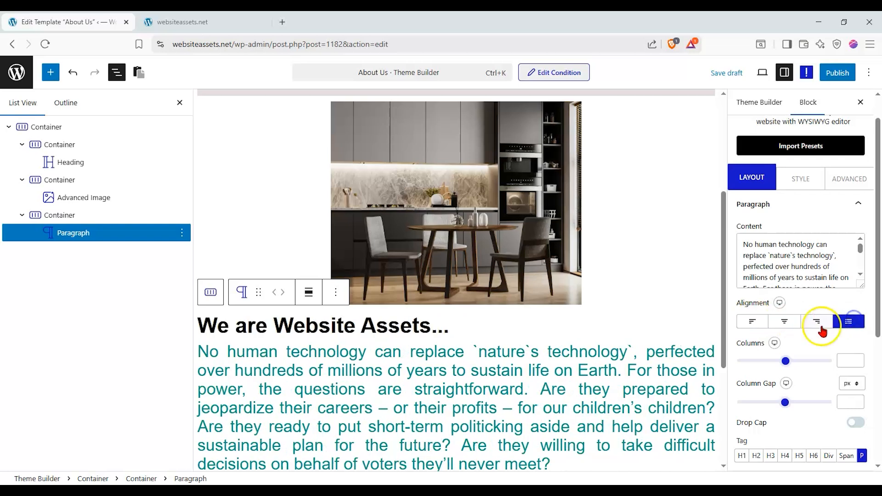
click(785, 323)
scroll(800, 254, down, 2)
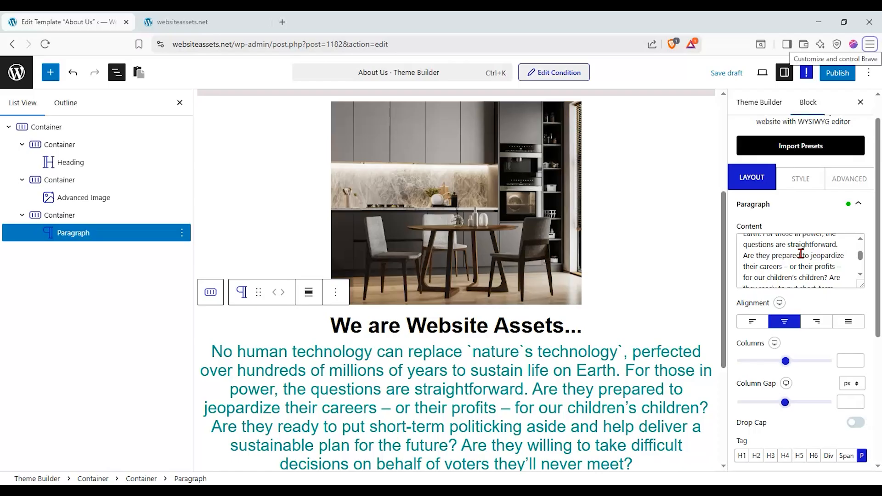
scroll(547, 360, down, 1)
drag(808, 267, 781, 327)
click(788, 270)
drag(795, 274, 737, 254)
key(BackSpace)
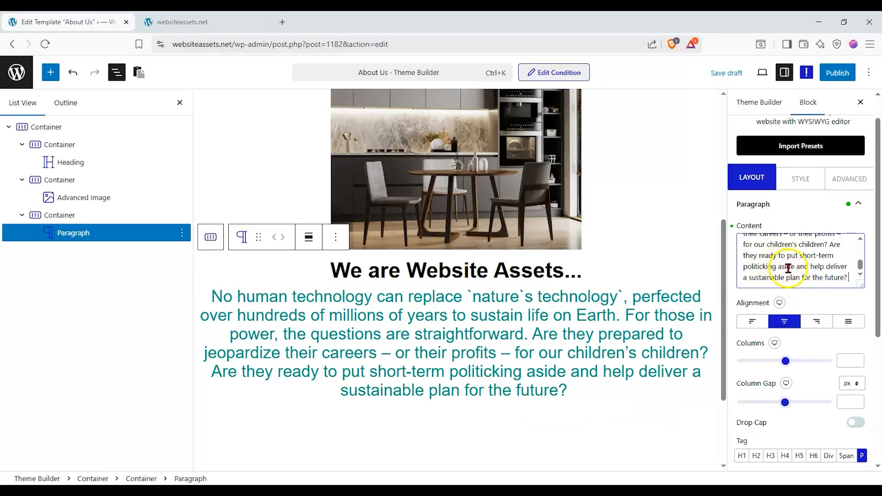
drag(786, 362, 789, 363)
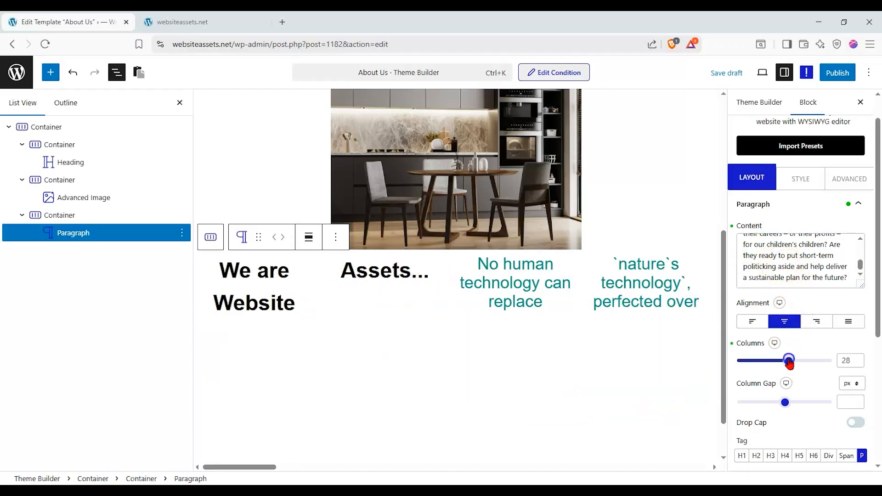
double_click(843, 361)
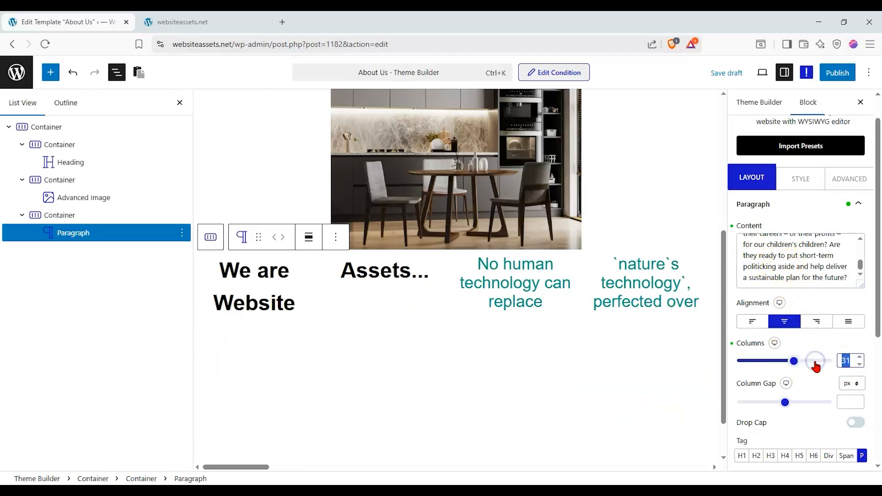
key(BackSpace)
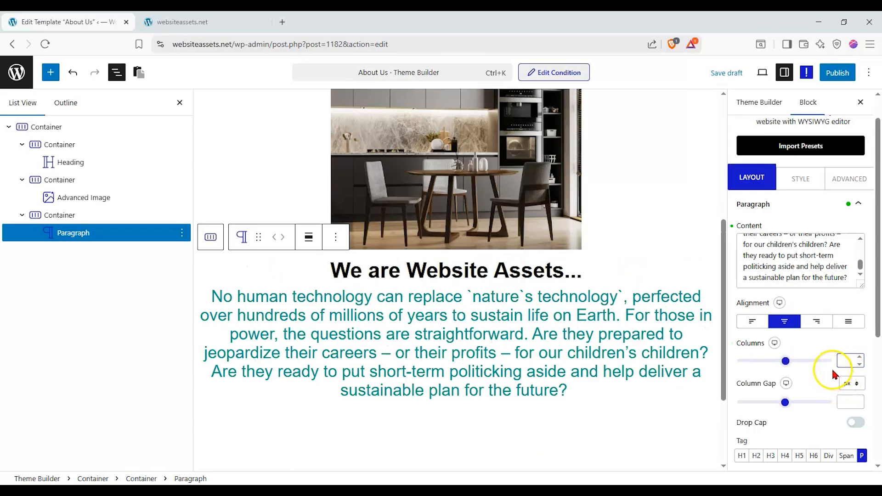
text(0)
click(822, 378)
key(ctrl+z)
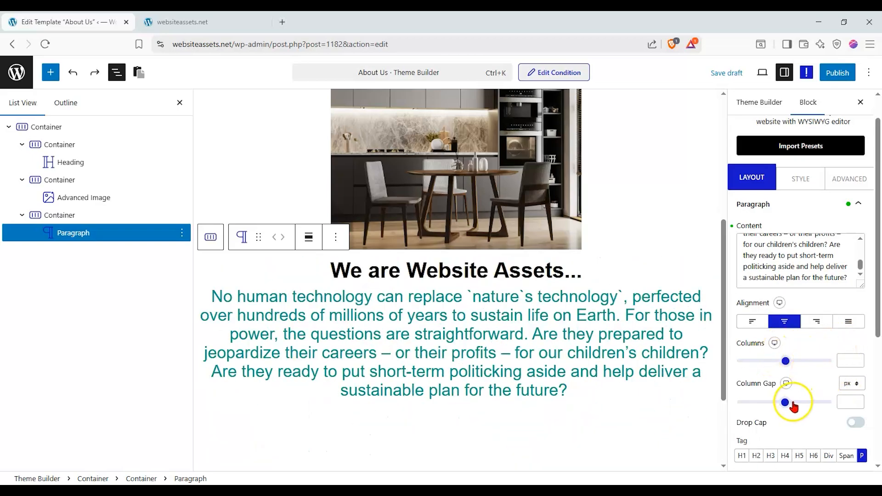
scroll(809, 395, down, 1)
click(855, 368)
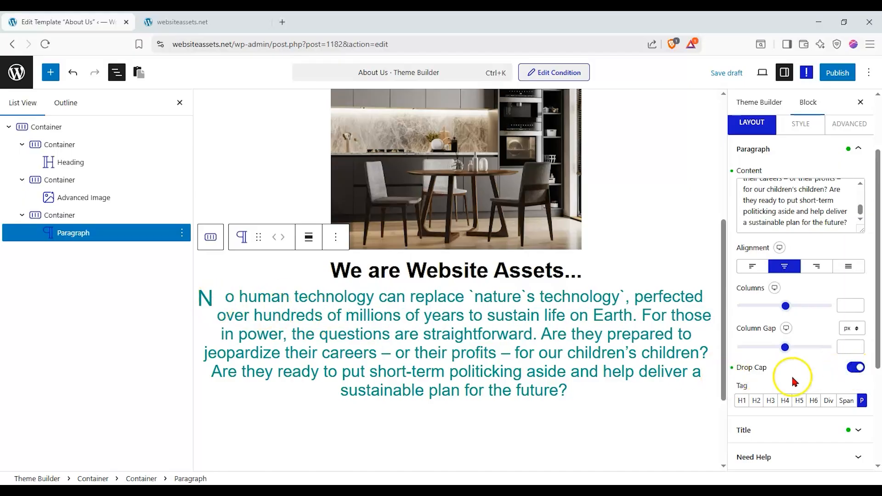
click(855, 367)
click(829, 401)
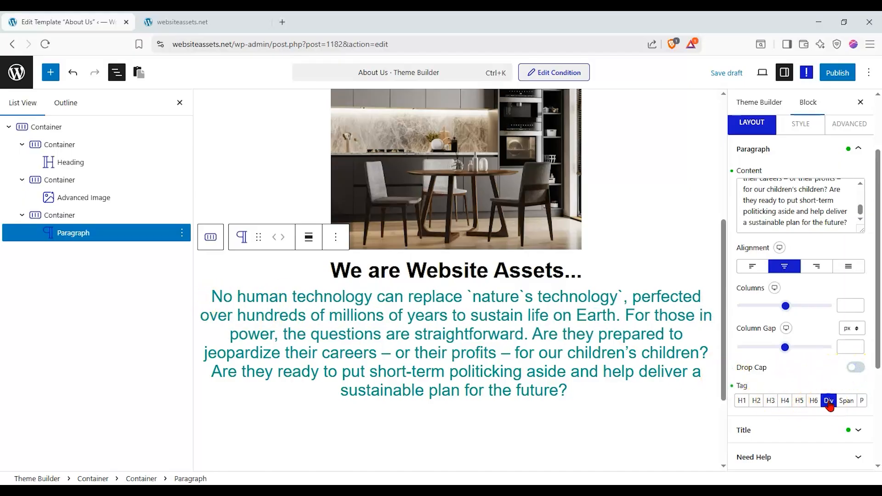
click(862, 401)
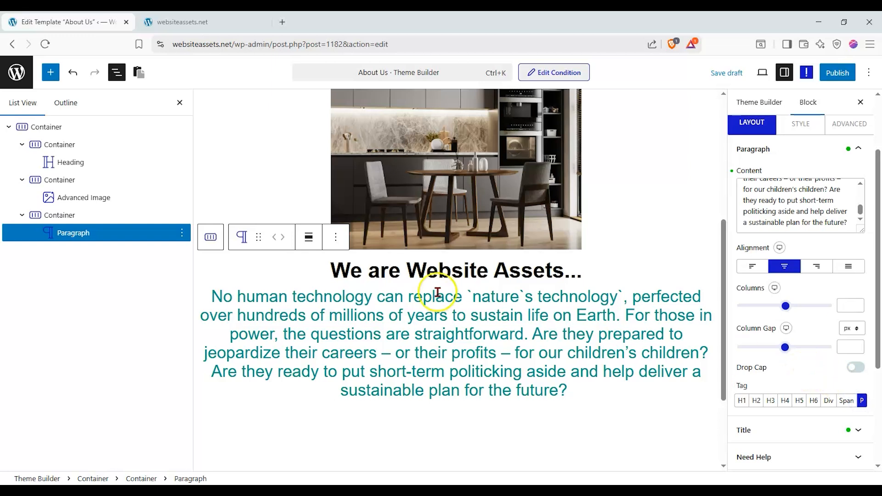
scroll(449, 288, up, 3)
scroll(448, 232, down, 2)
Change the 'We are Website Assets...' title's tag to H5.
click(480, 314)
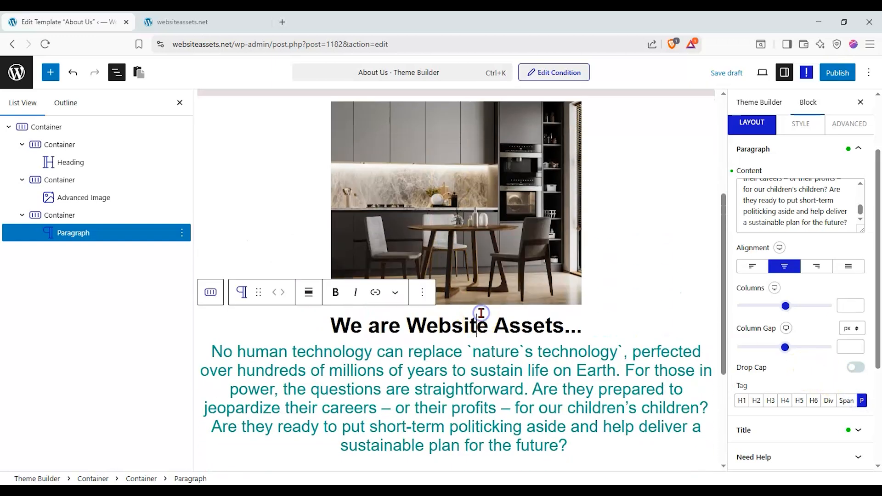
scroll(837, 239, up, 2)
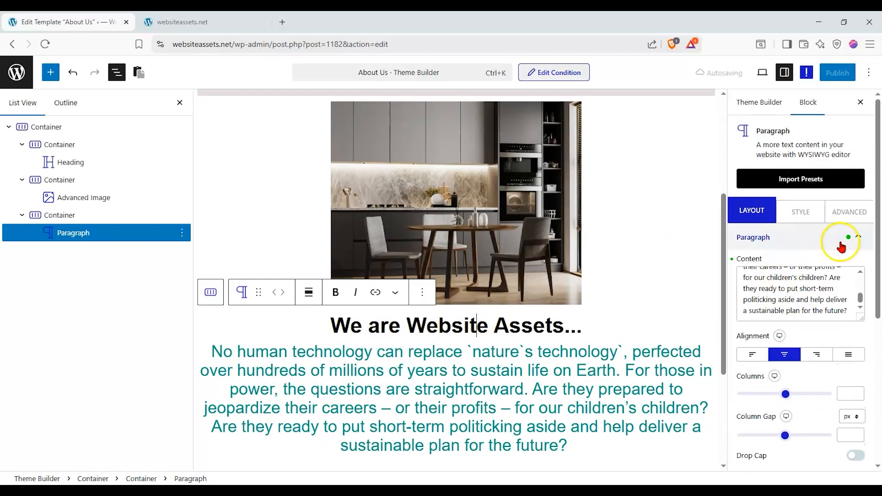
click(841, 243)
click(791, 263)
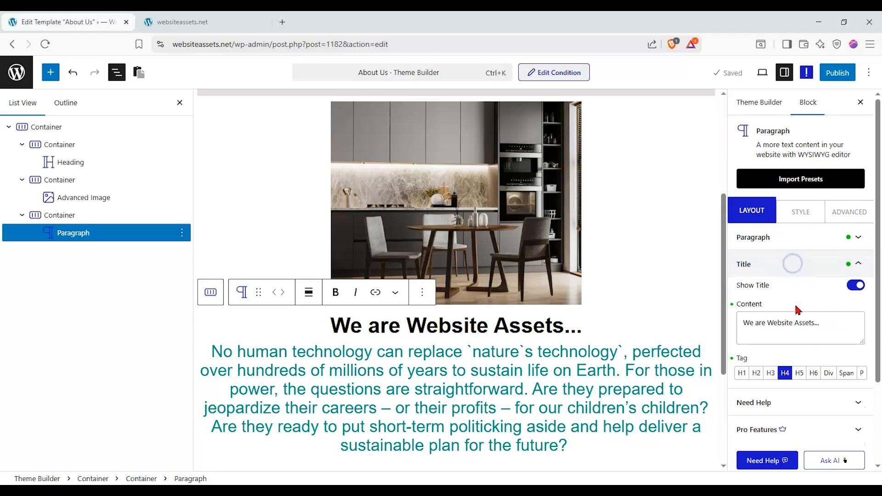
click(799, 373)
scroll(529, 186, up, 3)
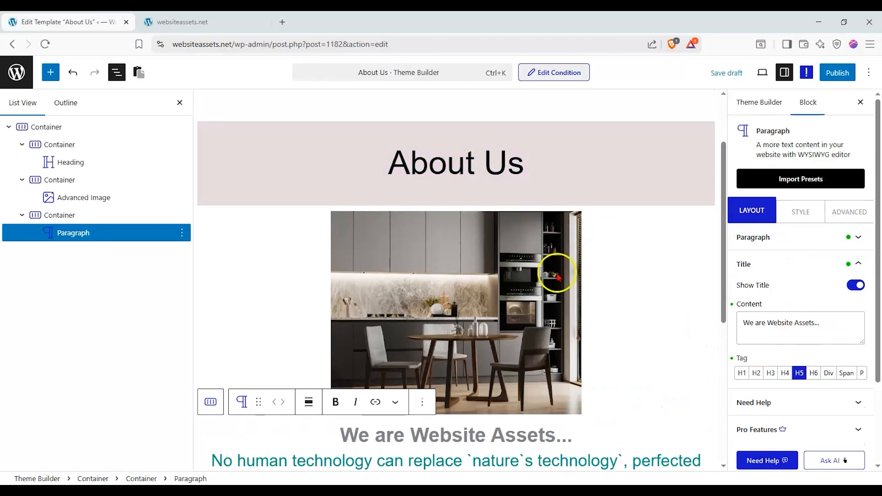
scroll(557, 276, down, 3)
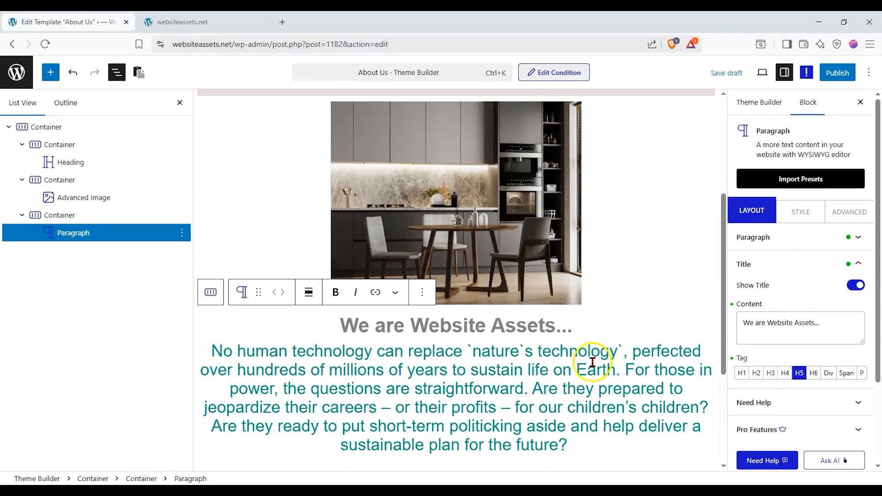
Show the paragraph's Style settings, close List View and review the page.
click(790, 218)
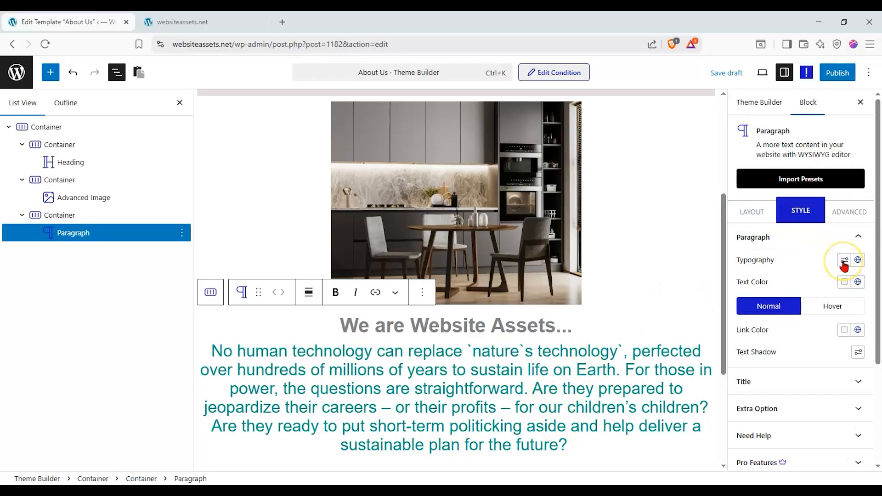
scroll(433, 389, up, 2)
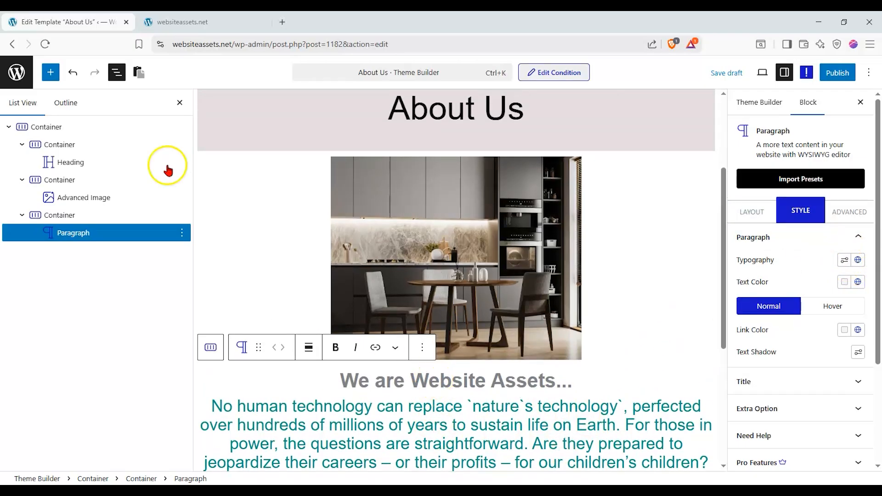
click(174, 102)
scroll(165, 230, down, 1)
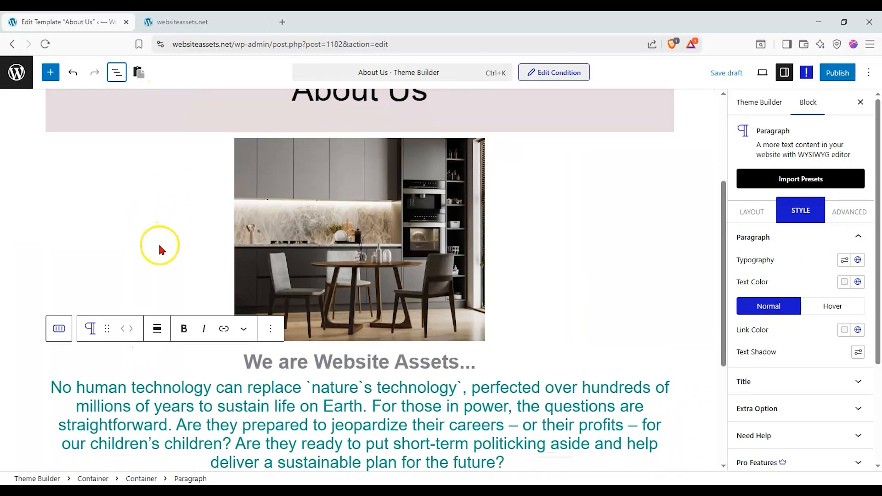
scroll(388, 324, down, 1)
scroll(386, 331, up, 1)
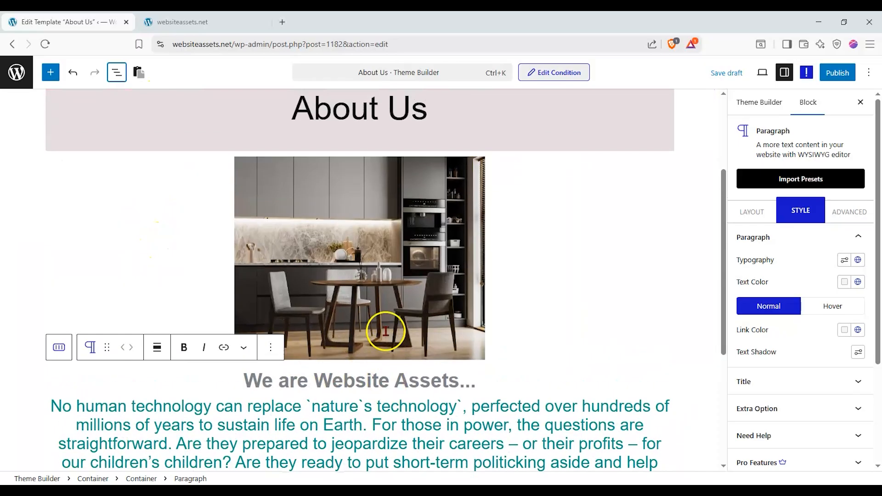
scroll(675, 296, down, 1)
scroll(667, 299, up, 2)
scroll(663, 301, down, 1)
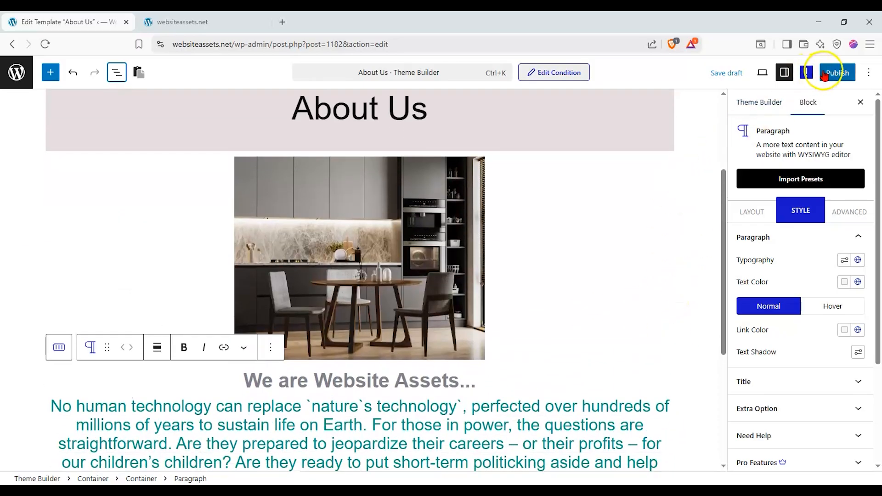
Publish the About Us template, check it on the reloaded live site, and return to Theme Builder.
click(824, 73)
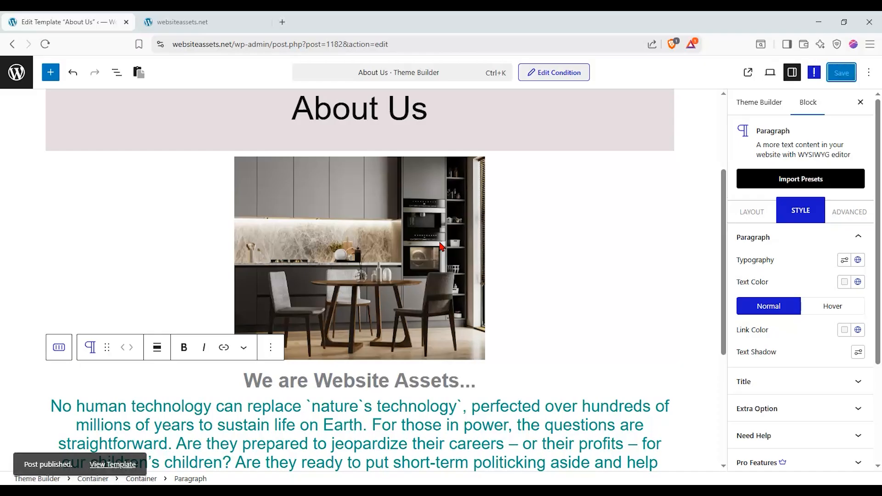
click(149, 22)
click(45, 44)
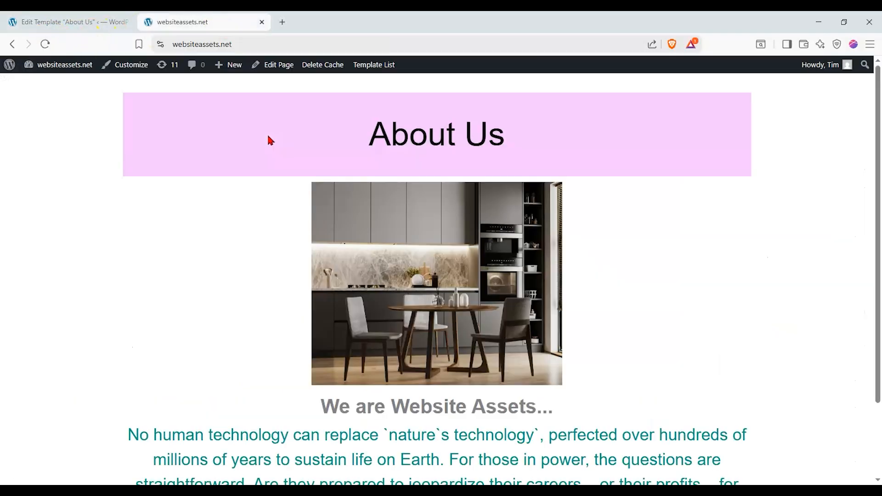
scroll(262, 138, down, 2)
scroll(258, 140, up, 1)
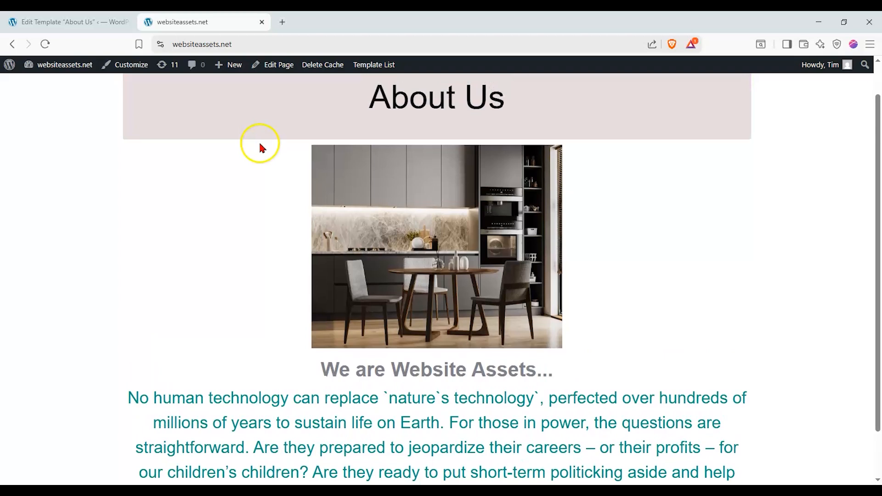
click(21, 23)
click(14, 44)
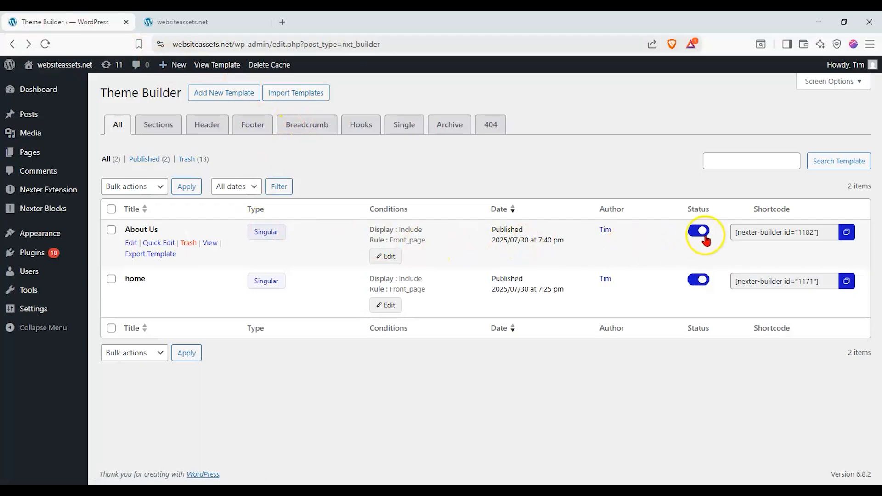
Turn off the home template and check the live site.
click(699, 280)
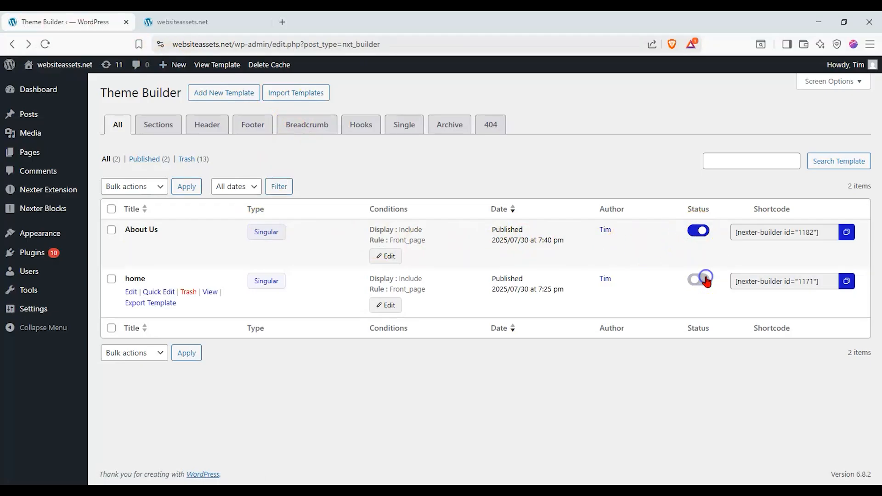
click(202, 22)
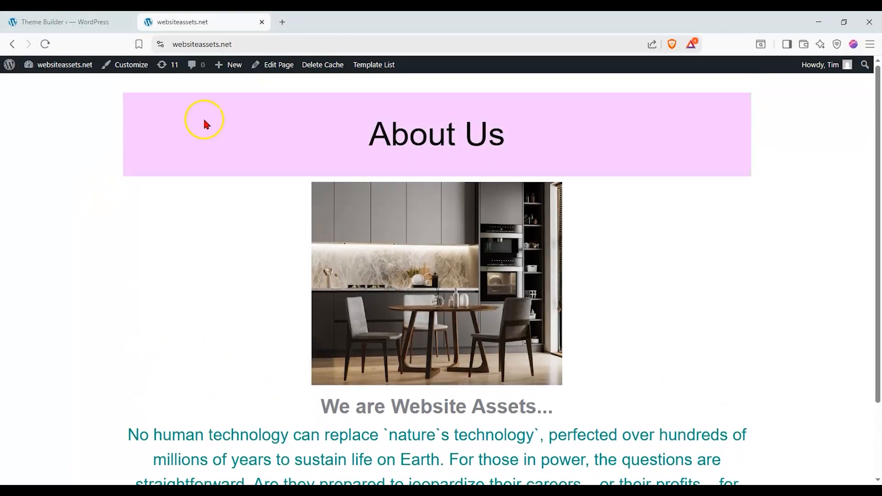
scroll(232, 291, down, 1)
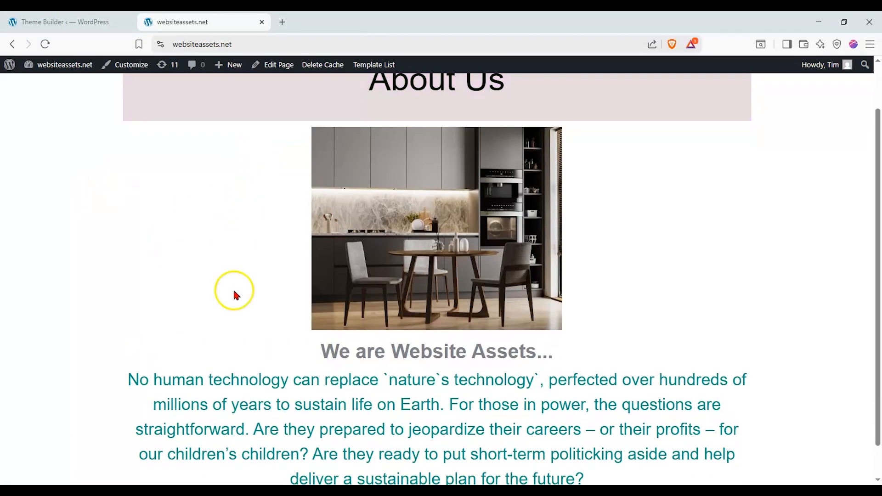
scroll(344, 342, down, 1)
scroll(338, 303, up, 1)
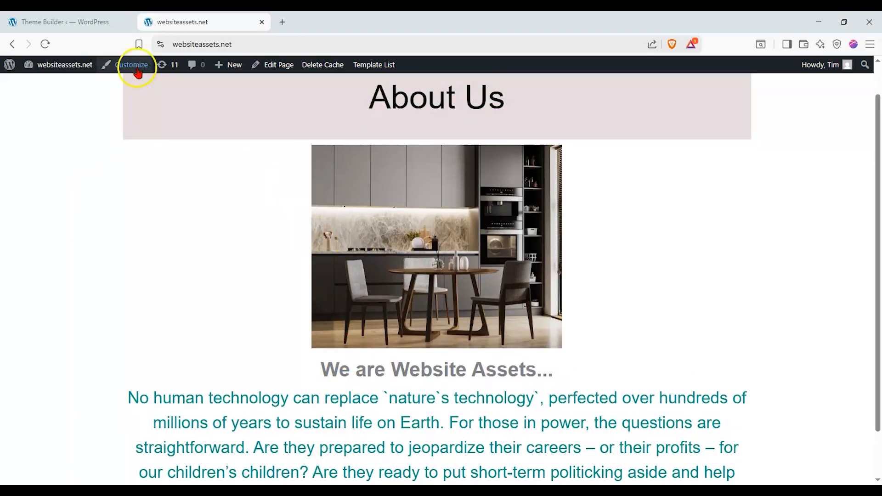
Switch home back on and About Us off, clearing the cache and reloading the live site.
click(92, 23)
click(699, 281)
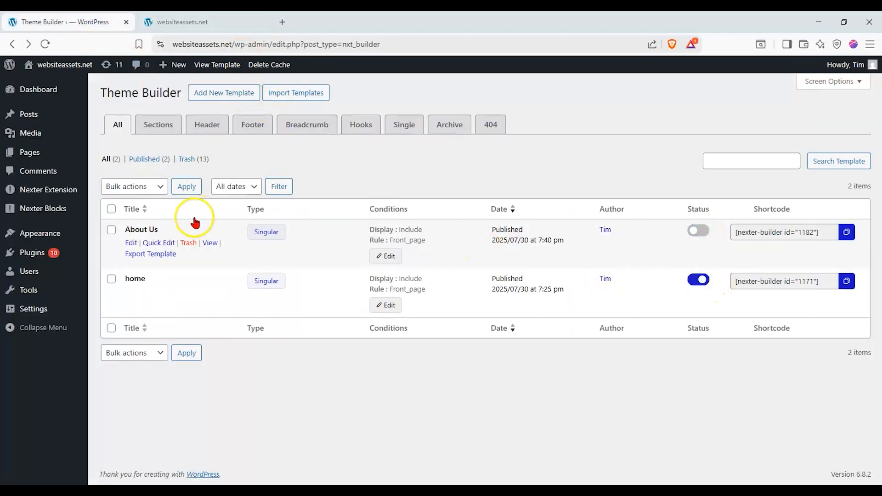
click(184, 22)
click(37, 44)
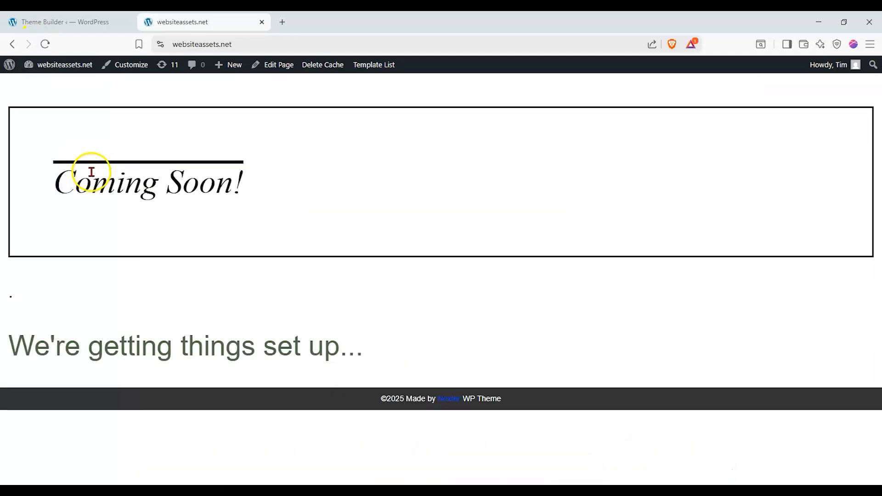
click(44, 44)
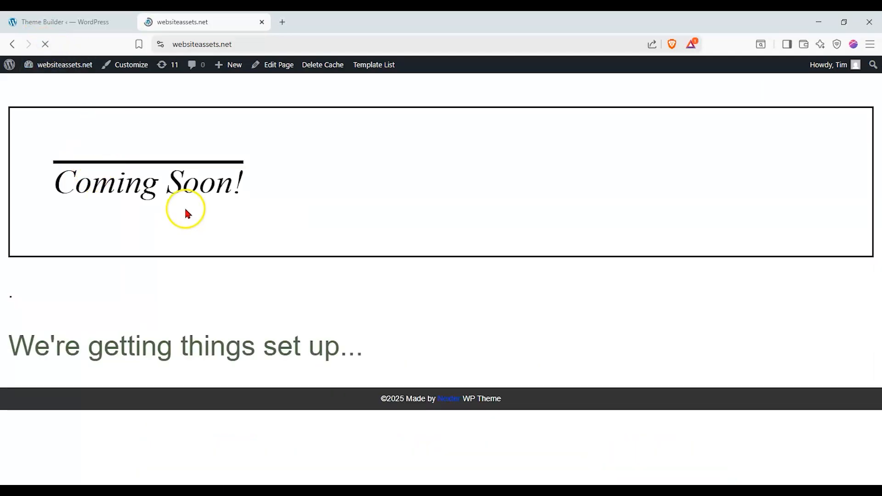
click(317, 64)
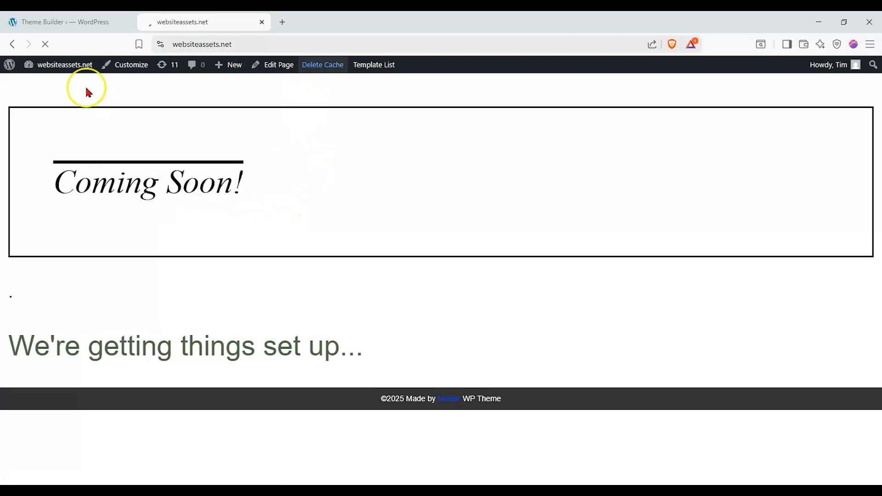
click(46, 45)
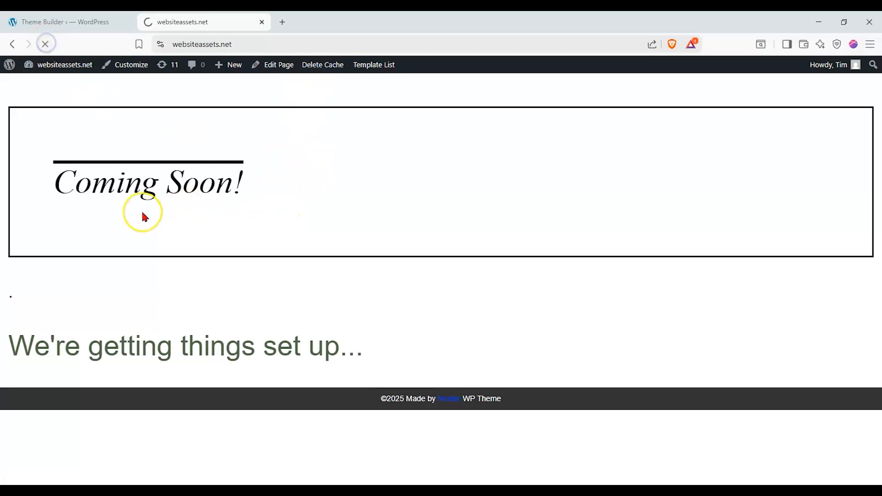
click(175, 156)
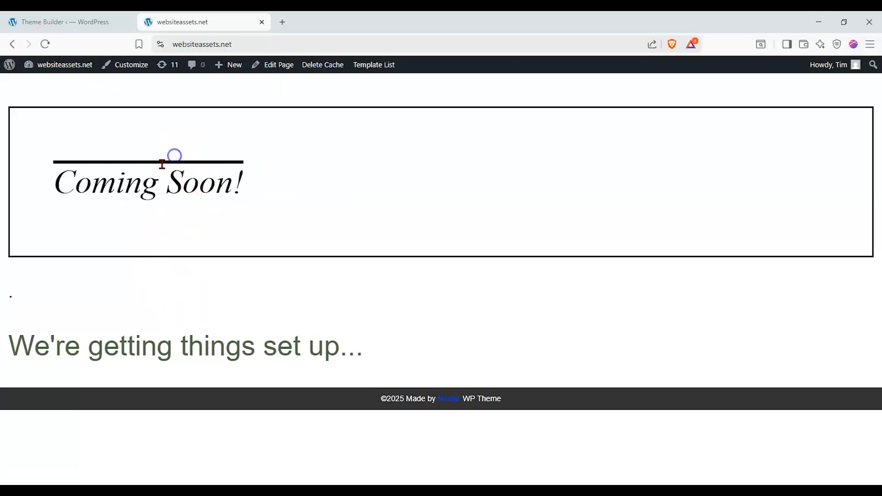
click(45, 44)
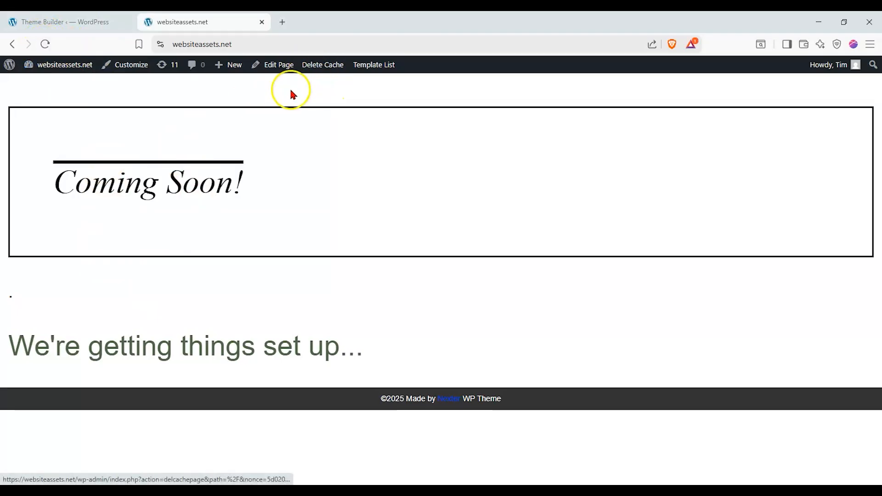
Deactivate the home template, activate About Us, and reload the live front page.
click(90, 25)
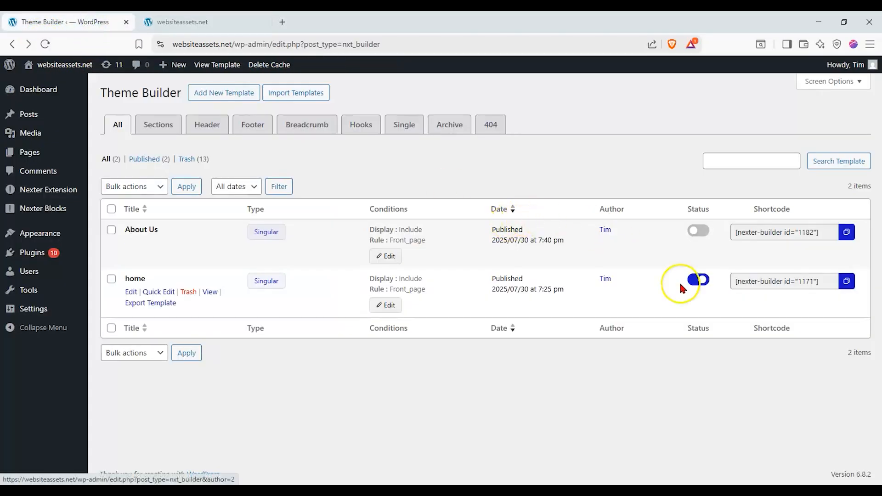
click(707, 285)
click(699, 231)
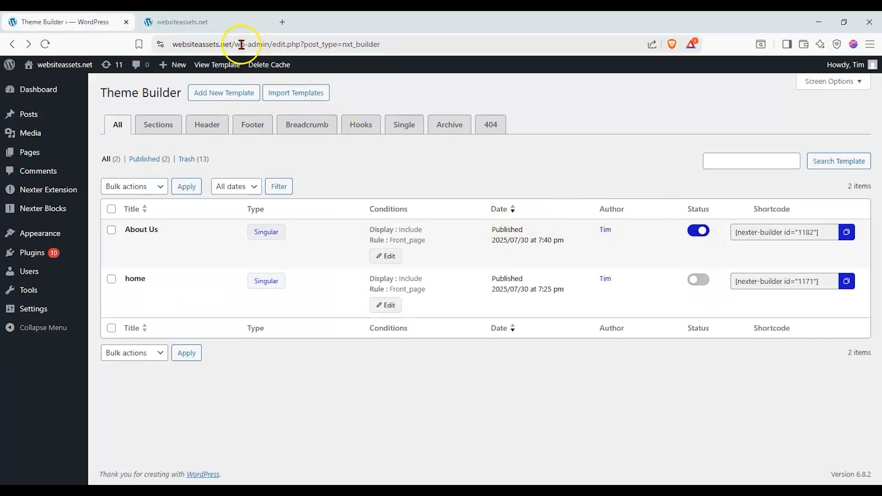
click(202, 23)
click(45, 44)
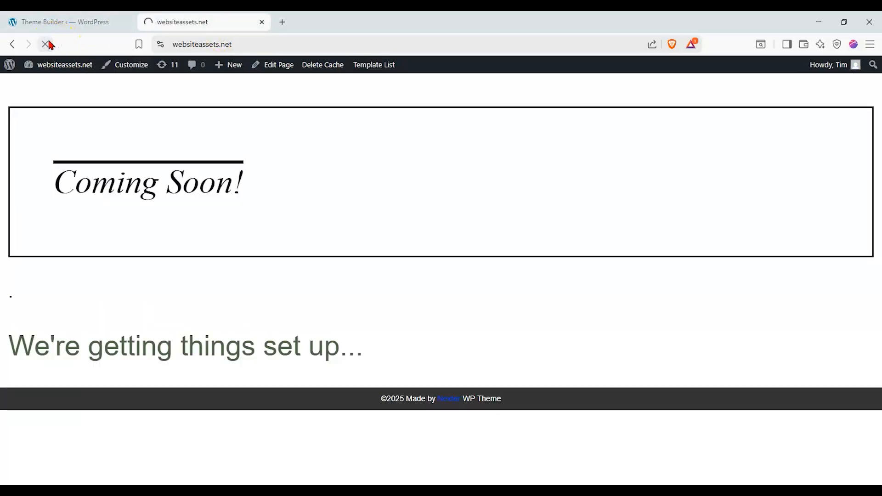
Scroll through the live front page to check the About Us banner, kitchen photo, teal text and footer.
scroll(276, 209, down, 3)
scroll(282, 275, up, 2)
scroll(282, 271, down, 1)
scroll(282, 267, up, 1)
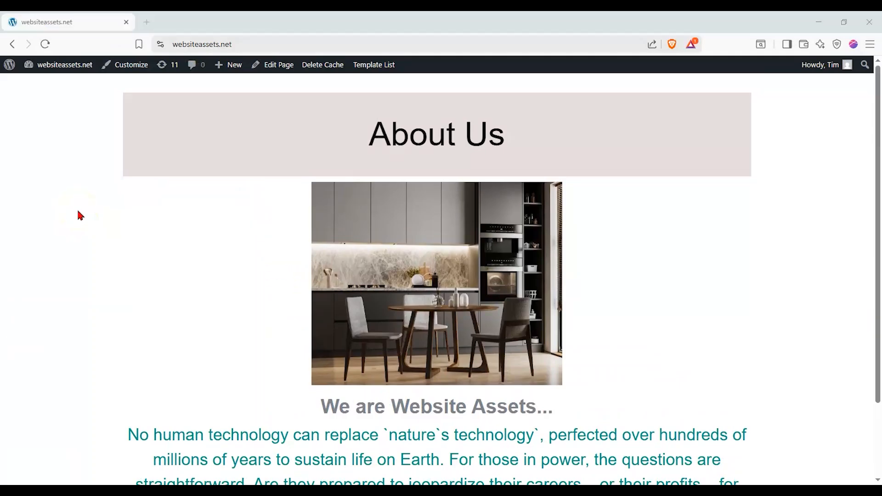
scroll(142, 178, down, 2)
scroll(144, 179, up, 1)
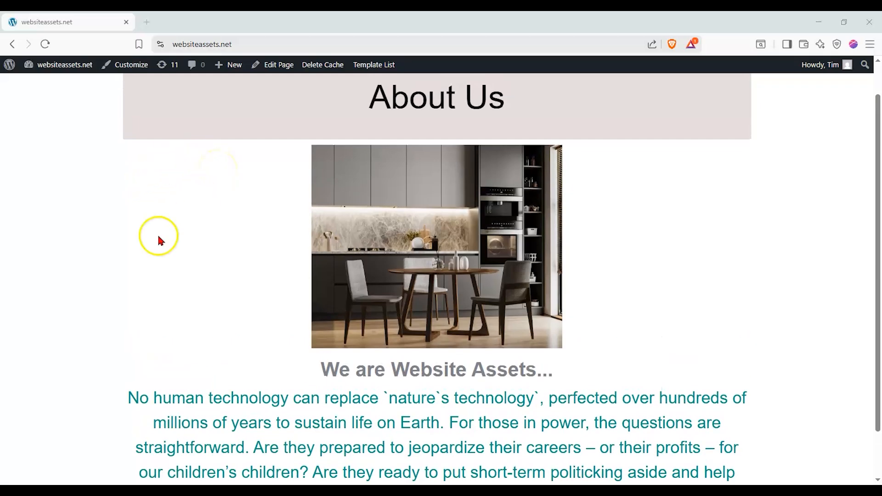
scroll(158, 236, up, 1)
scroll(159, 233, down, 1)
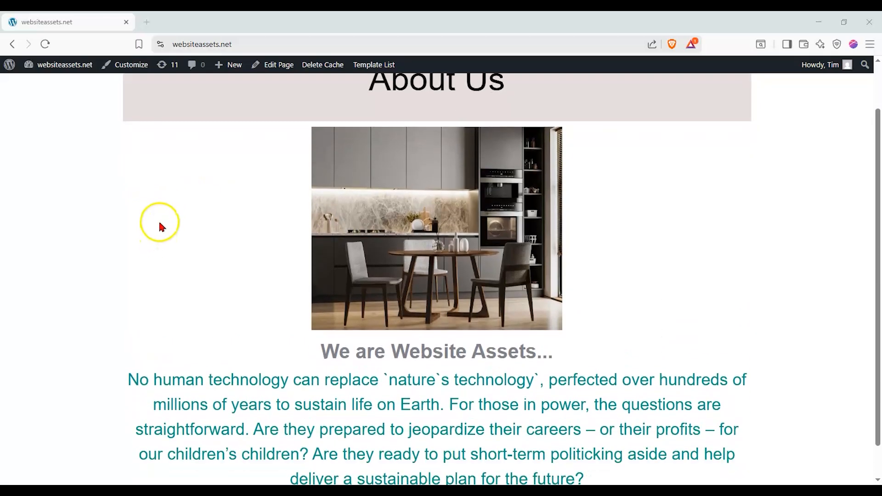
scroll(160, 223, up, 1)
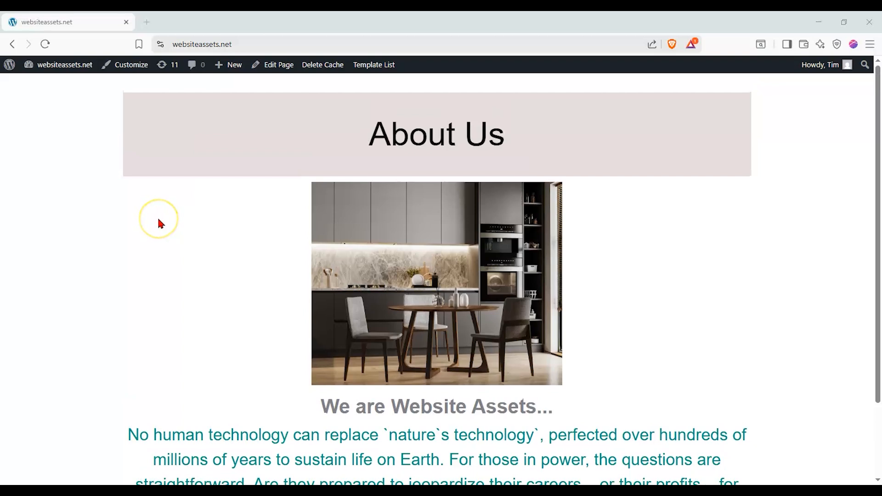
scroll(158, 221, down, 1)
scroll(161, 224, up, 1)
scroll(163, 209, down, 1)
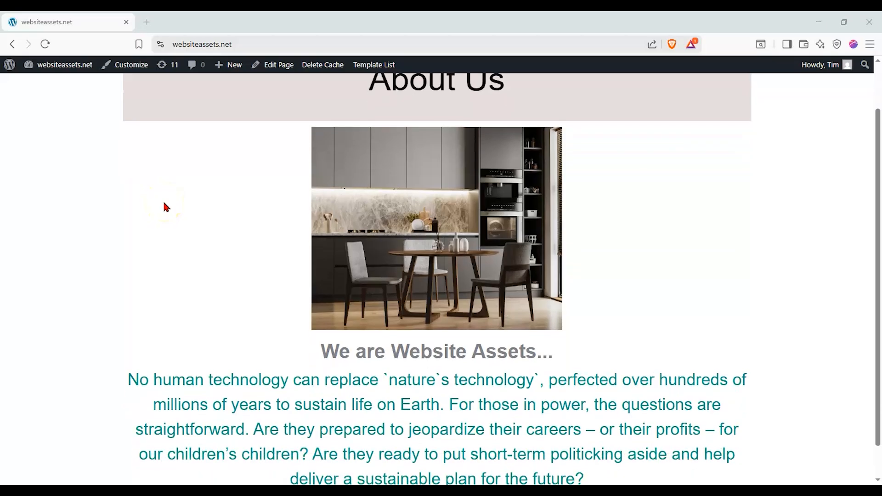
scroll(166, 201, up, 1)
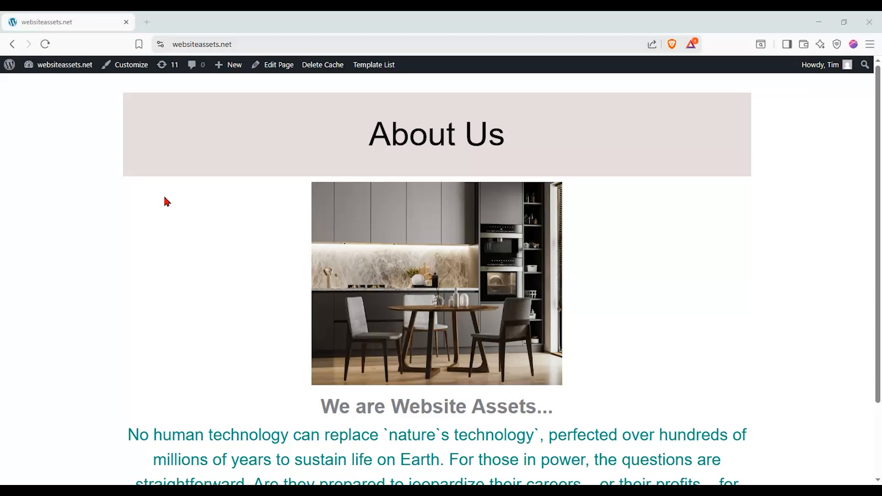
scroll(166, 201, down, 1)
scroll(169, 201, up, 1)
scroll(193, 199, down, 1)
scroll(193, 200, up, 1)
scroll(195, 202, down, 2)
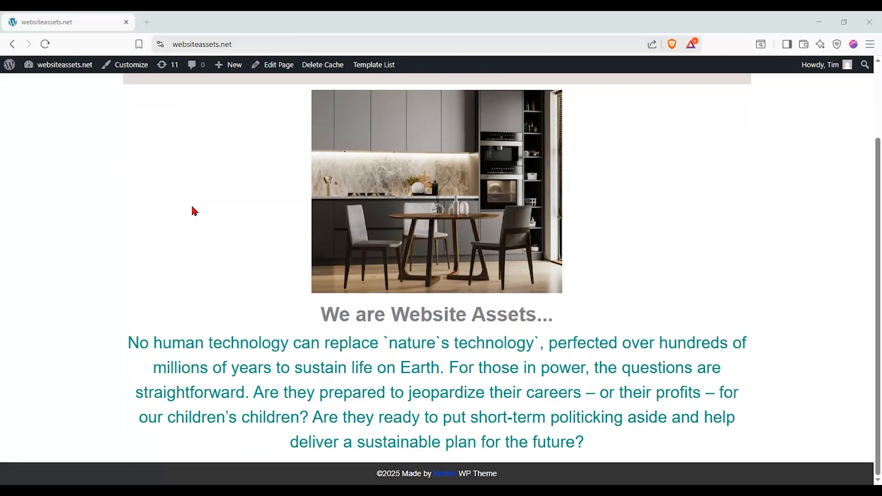
scroll(195, 209, up, 1)
scroll(192, 207, up, 1)
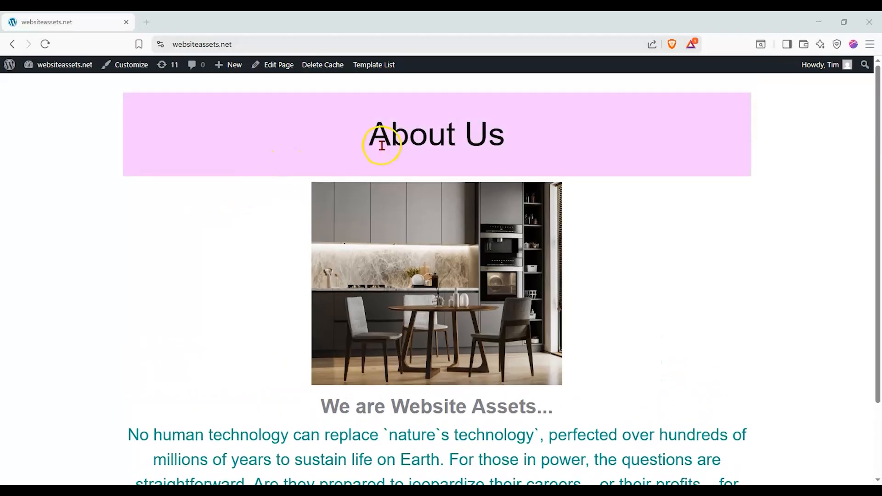
scroll(315, 191, down, 2)
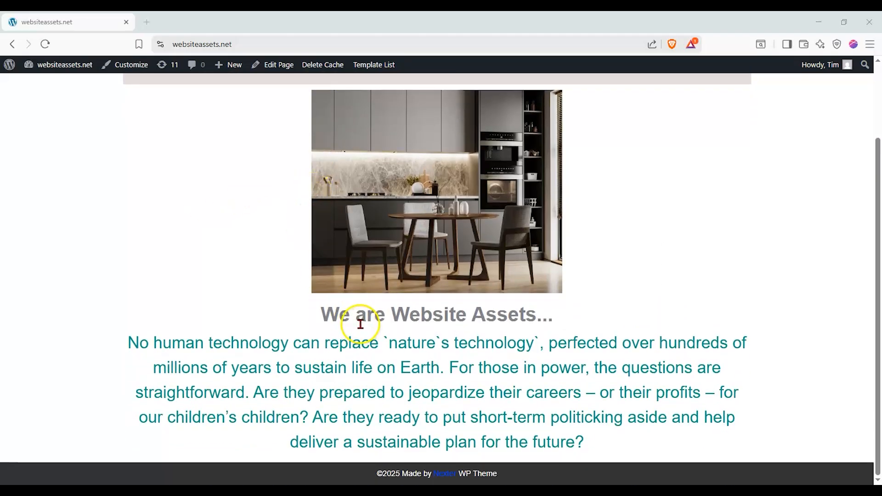
scroll(359, 337, up, 1)
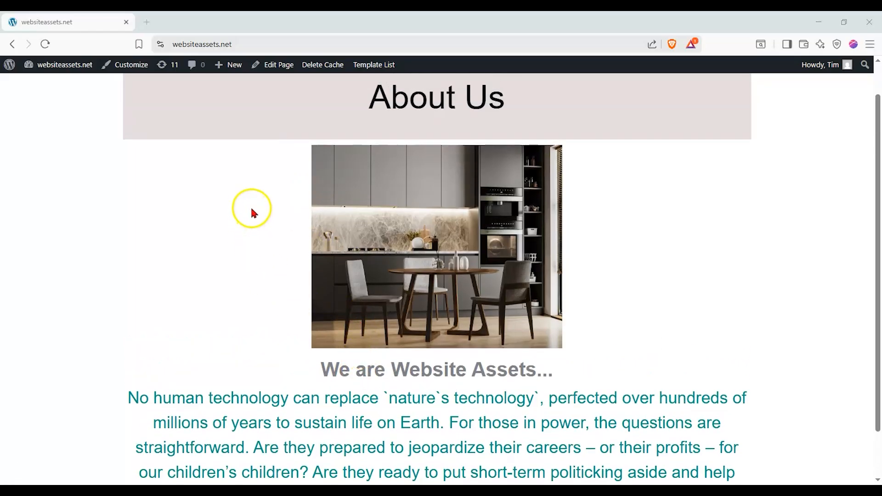
Open the Customizer in a new browser tab, load the admin Dashboard here, then switch to the Customizer.
right_click(130, 69)
click(139, 73)
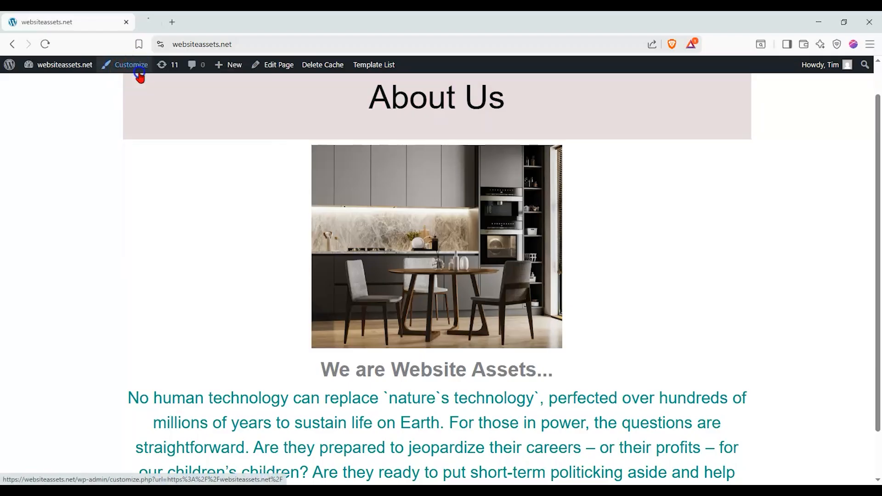
right_click(69, 81)
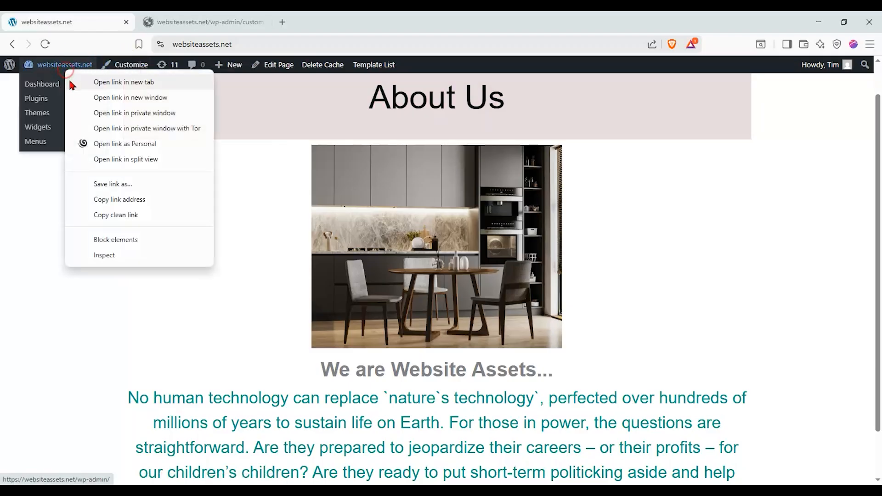
click(48, 86)
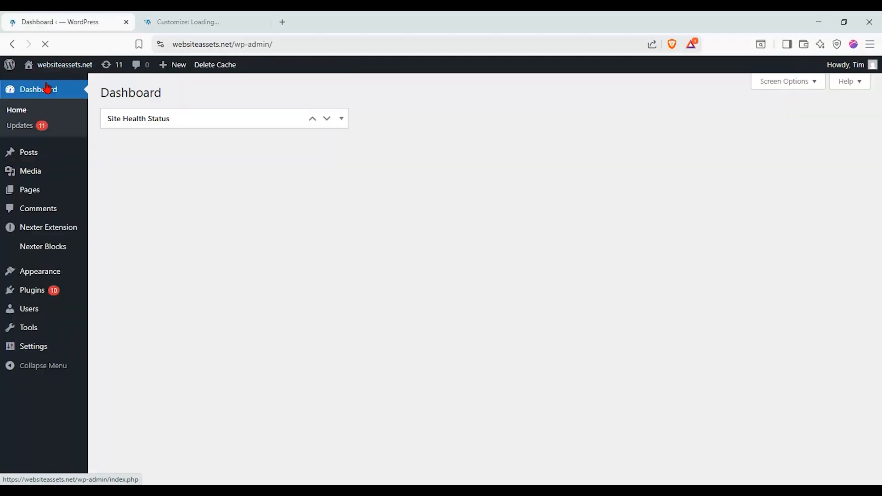
click(45, 95)
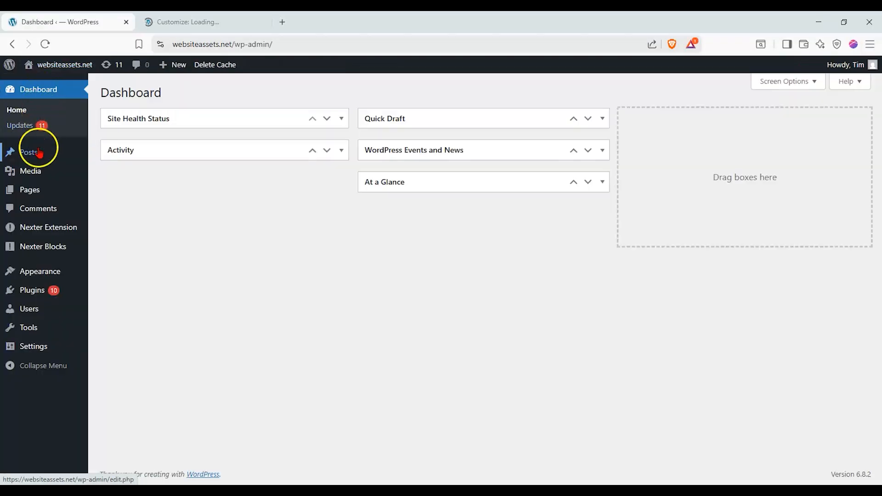
mouse_move(28, 275)
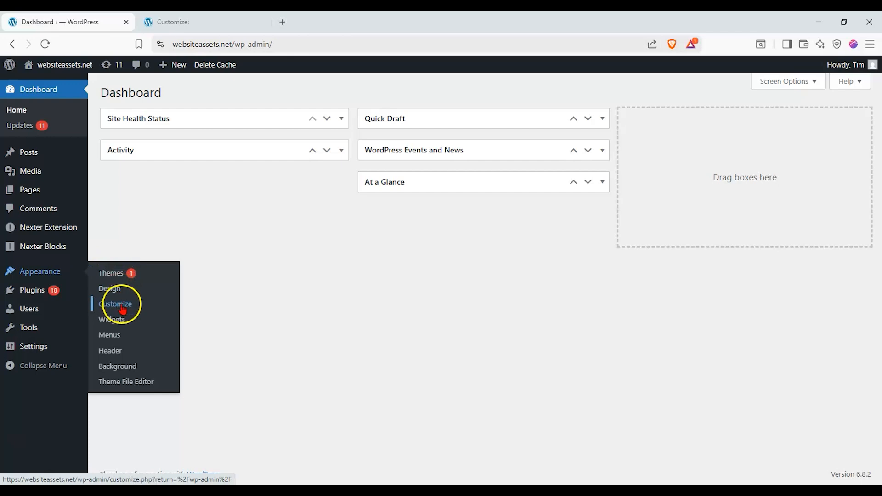
click(180, 26)
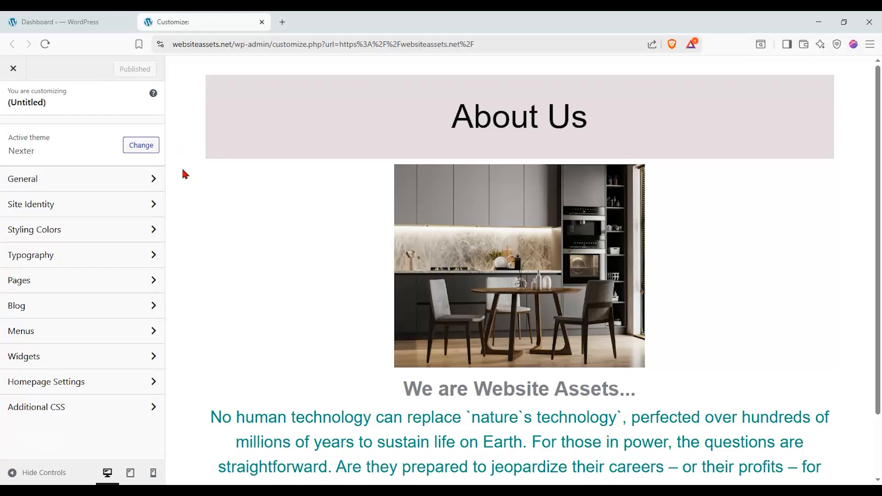
In General > Container, keep the header boxed and make the page content full width.
click(112, 178)
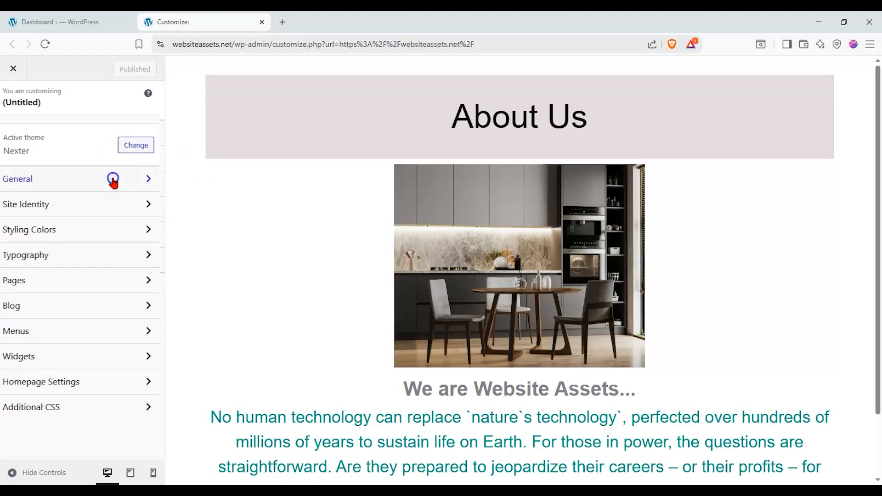
click(121, 134)
click(98, 204)
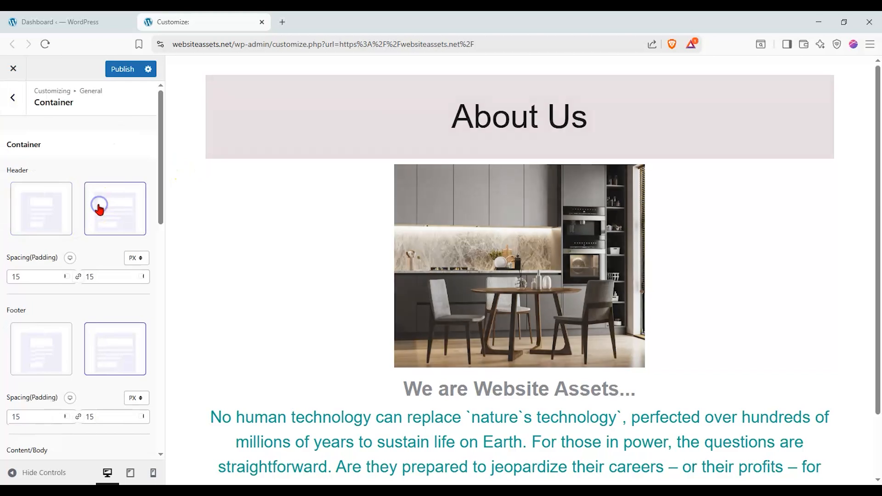
click(63, 209)
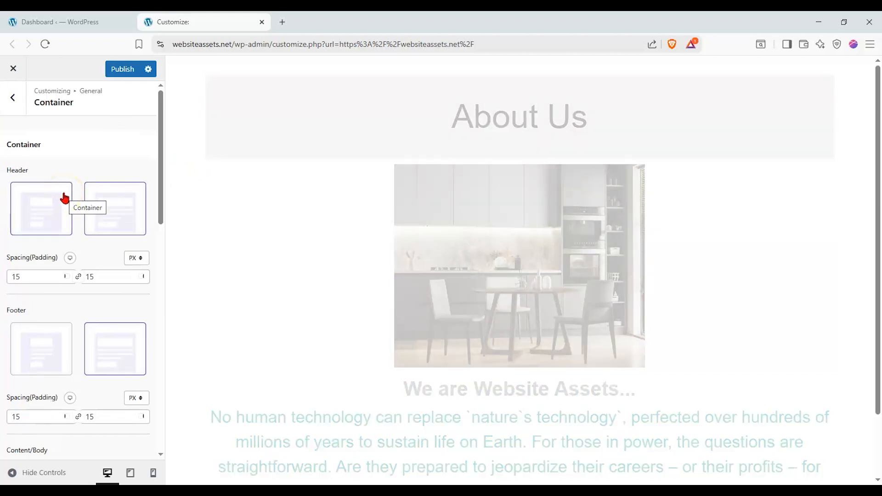
click(69, 191)
scroll(92, 275, down, 3)
click(124, 381)
click(55, 381)
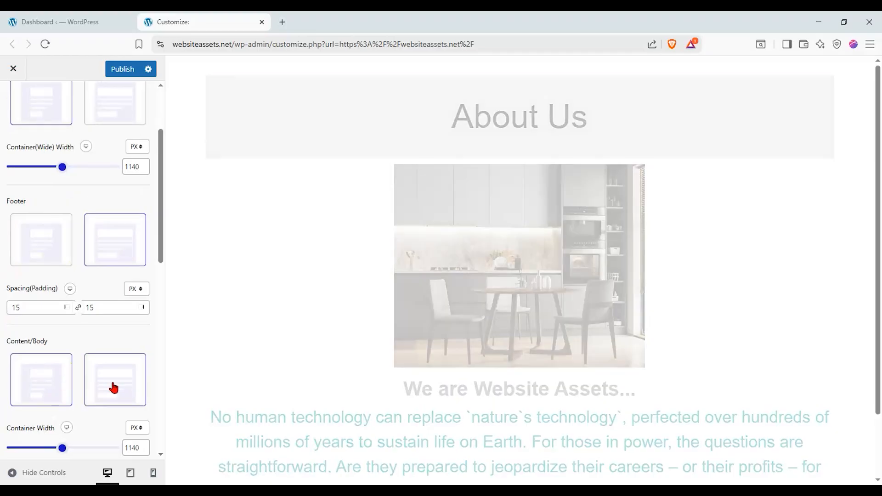
click(114, 389)
Set the content padding unit to EM and keep the page content full width.
scroll(271, 316, down, 1)
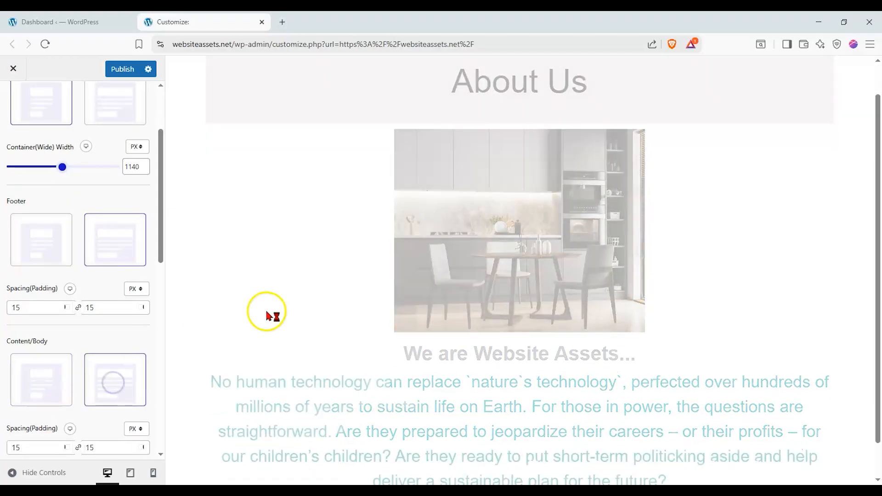
scroll(266, 314, down, 1)
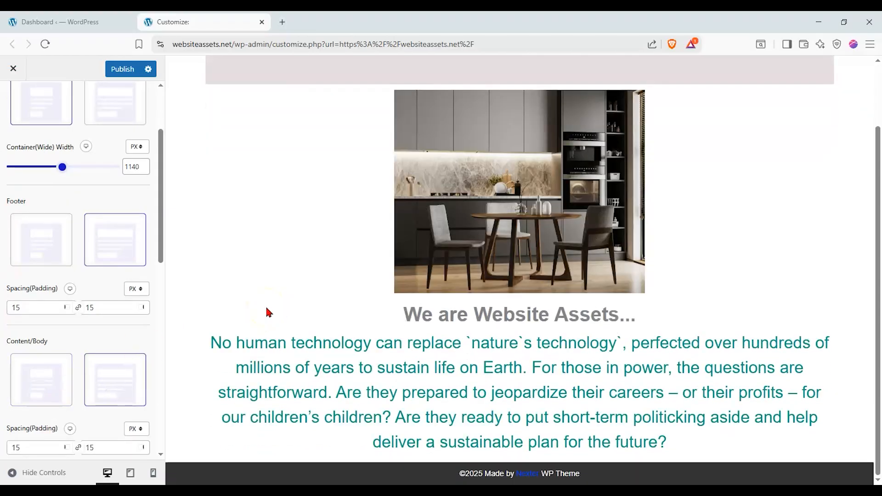
scroll(55, 330, down, 2)
click(136, 319)
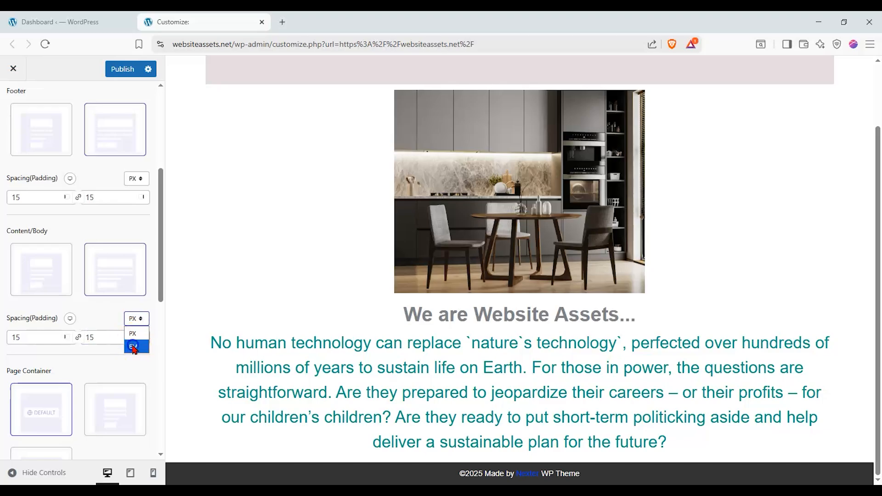
click(133, 345)
click(62, 296)
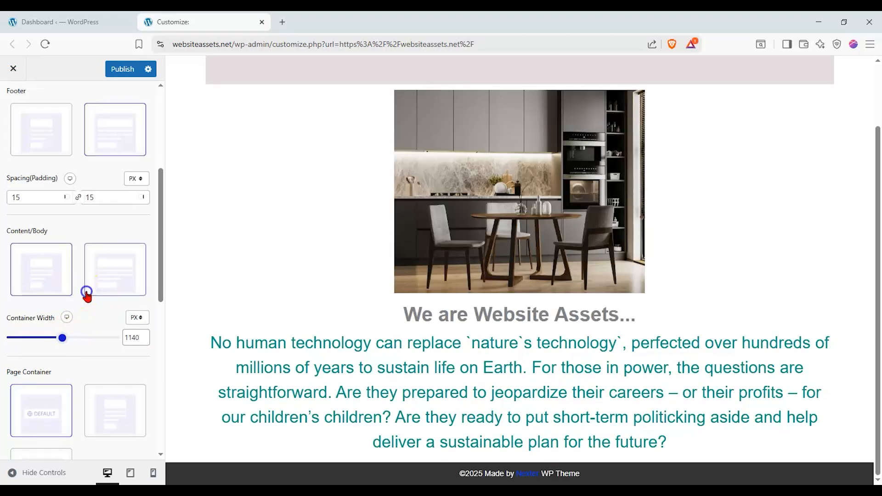
click(86, 294)
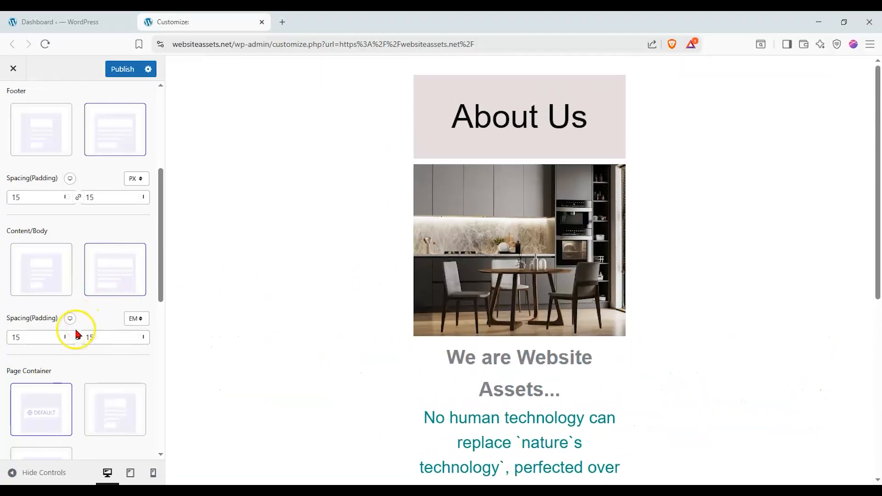
Set the Page Container layout to the Container option and return to General settings.
click(44, 283)
scroll(73, 358, down, 2)
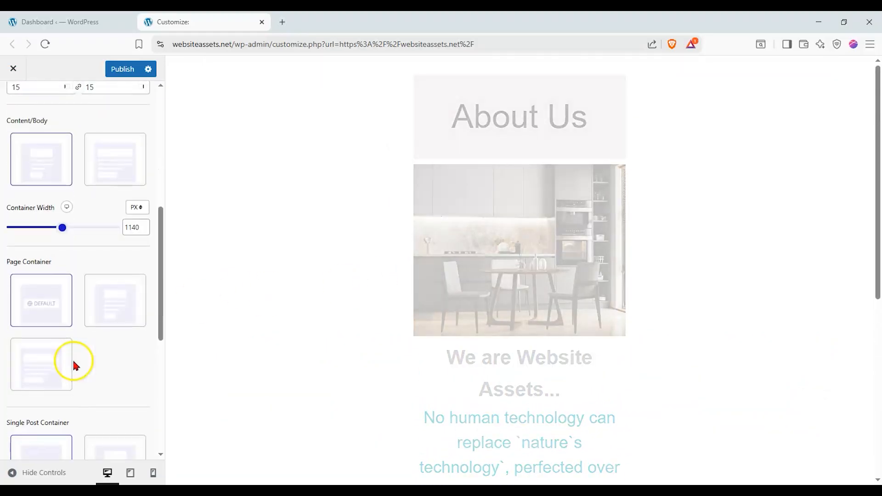
click(61, 376)
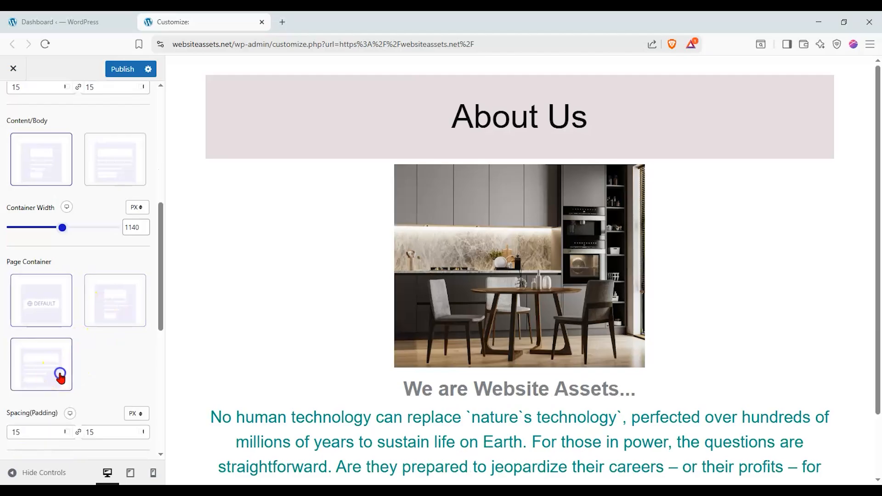
click(123, 312)
scroll(125, 303, up, 1)
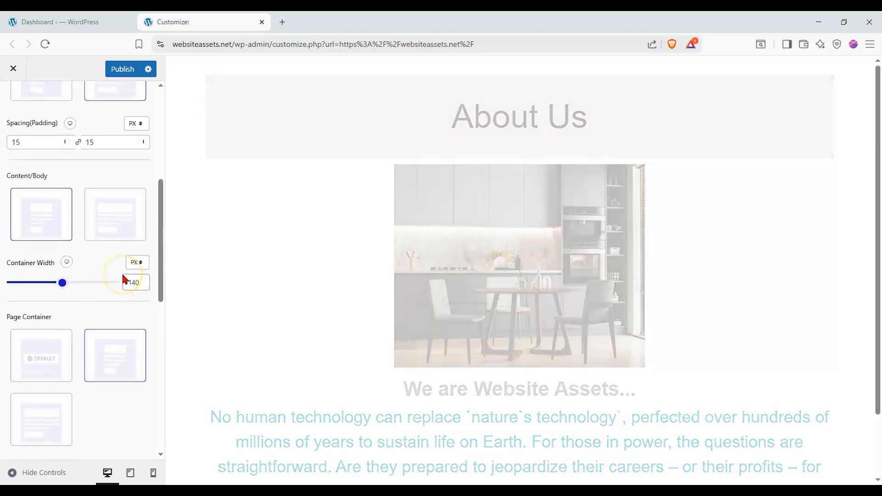
scroll(122, 275, down, 3)
scroll(302, 274, down, 2)
scroll(104, 281, down, 5)
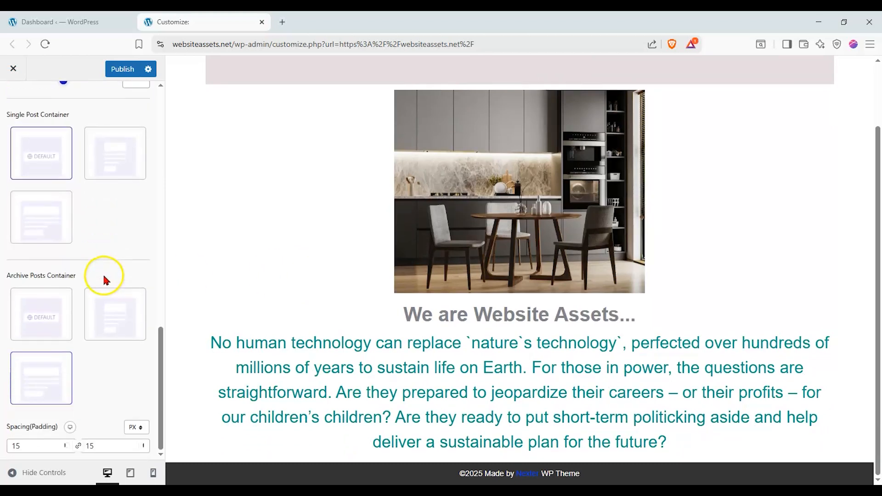
scroll(33, 263, up, 8)
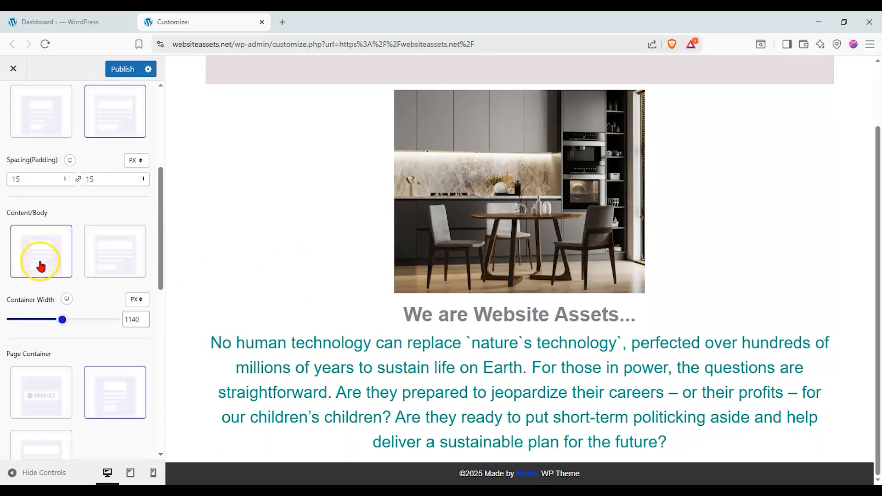
click(13, 94)
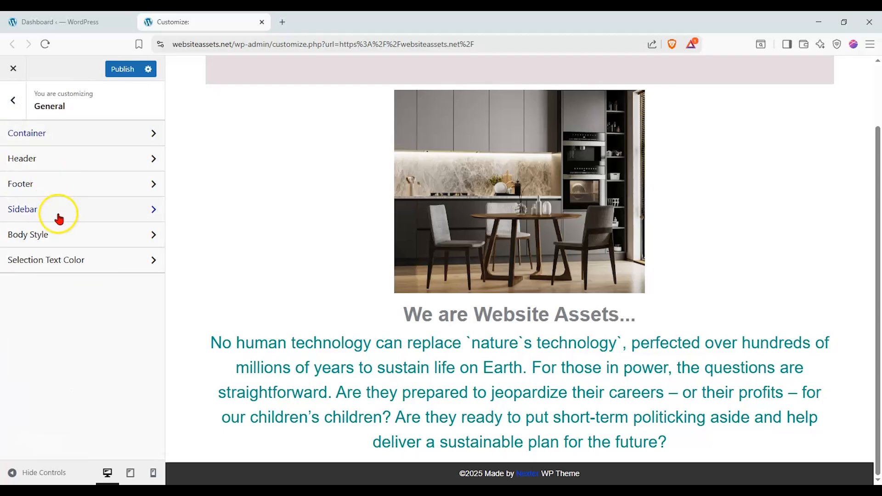
Keep the site header visible and turn on Disable Footer to hide the site footer.
click(82, 159)
click(149, 170)
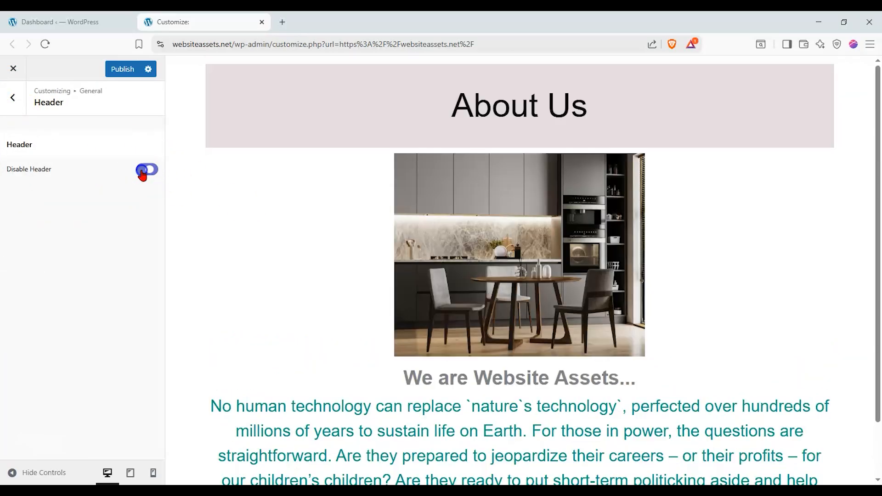
click(146, 171)
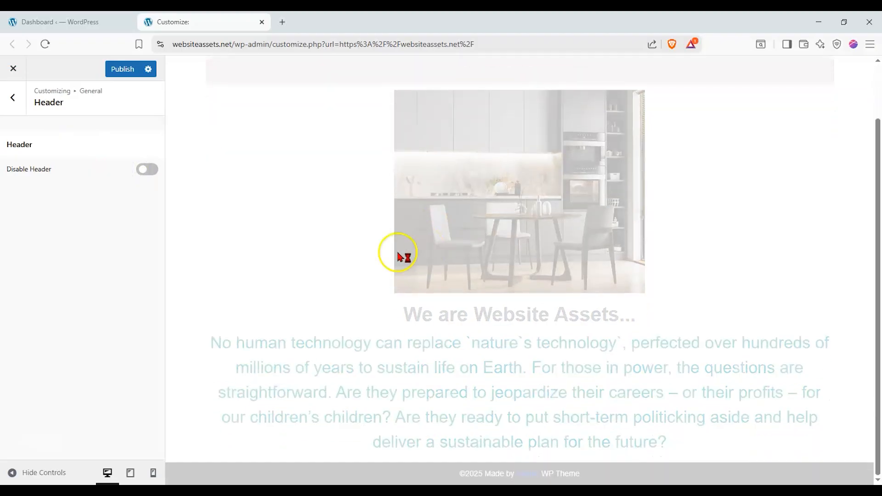
click(13, 97)
click(81, 182)
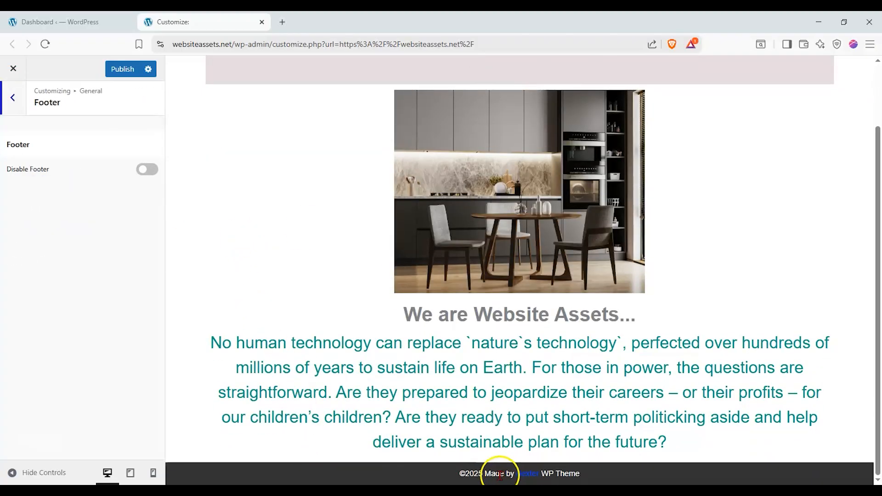
click(146, 171)
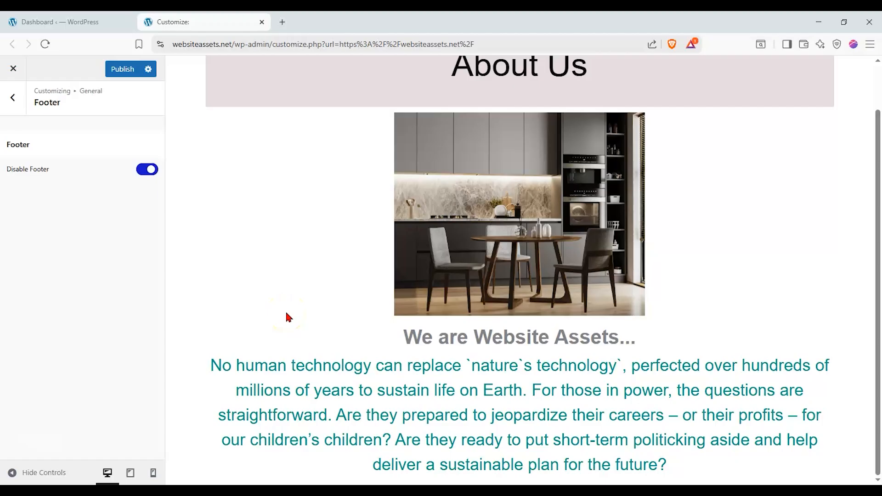
click(12, 97)
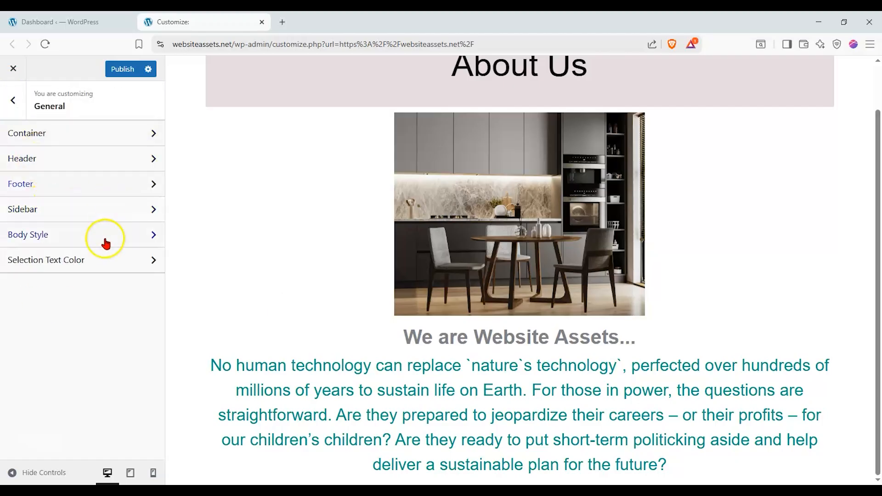
click(93, 244)
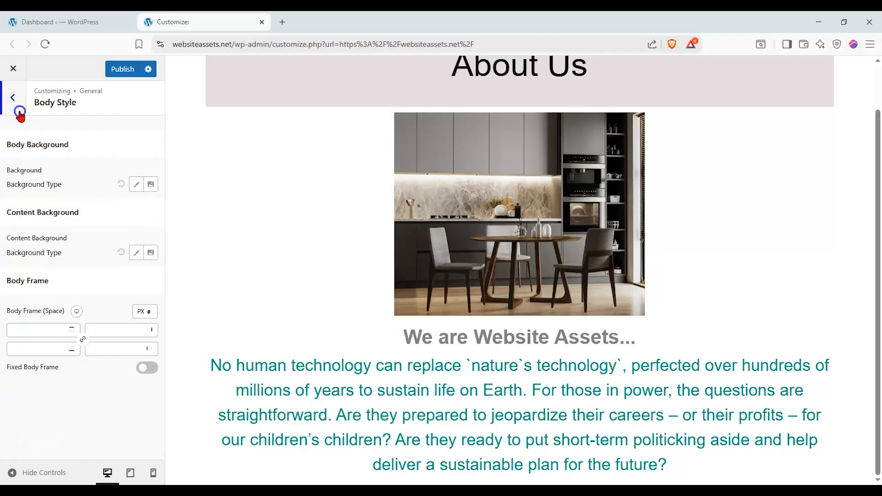
click(19, 112)
Set the text-selection background to red #ff3a3a and the selected text to white #ffffff.
click(62, 264)
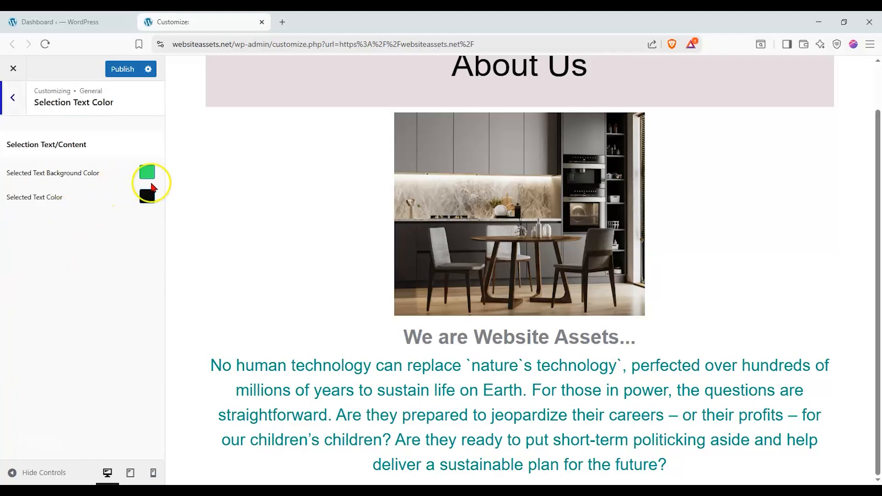
drag(236, 365, 617, 389)
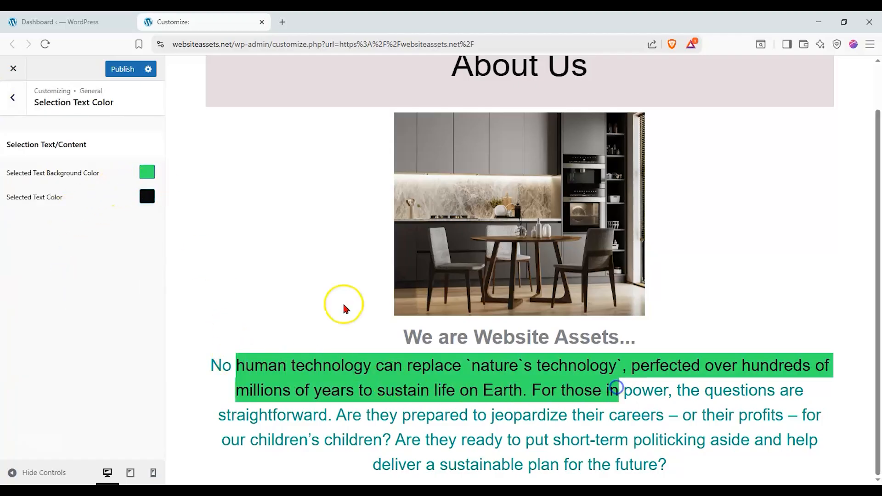
click(152, 174)
click(86, 217)
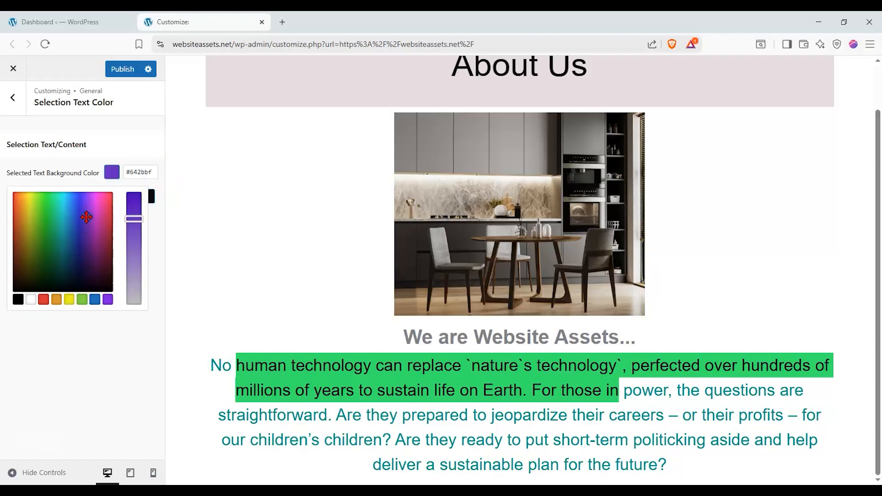
drag(87, 217, 13, 192)
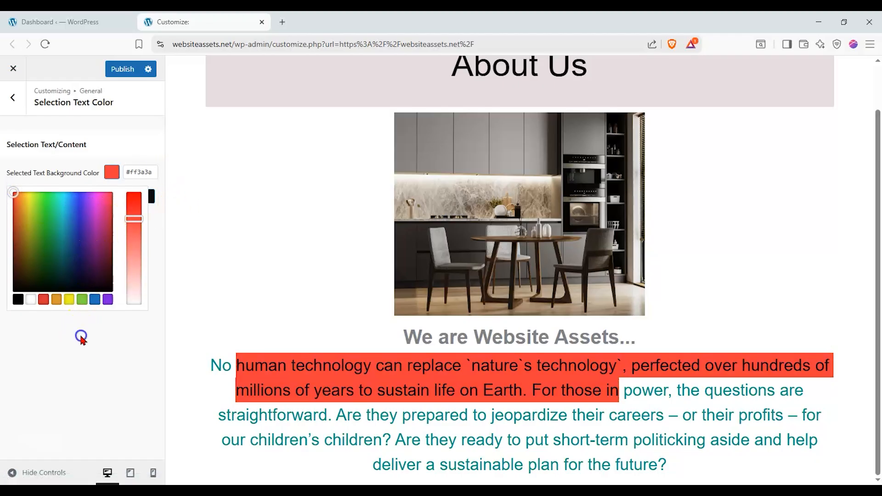
click(81, 336)
click(150, 194)
drag(77, 289, 112, 204)
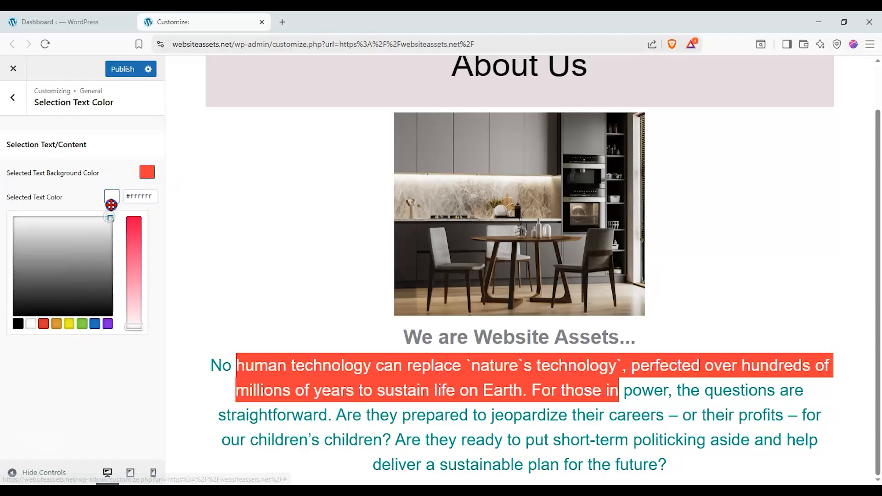
click(111, 383)
drag(203, 363, 724, 472)
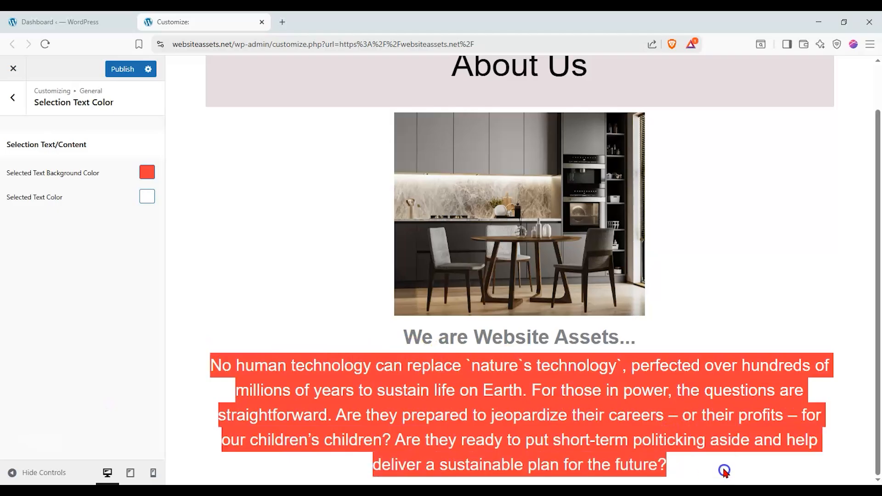
click(13, 98)
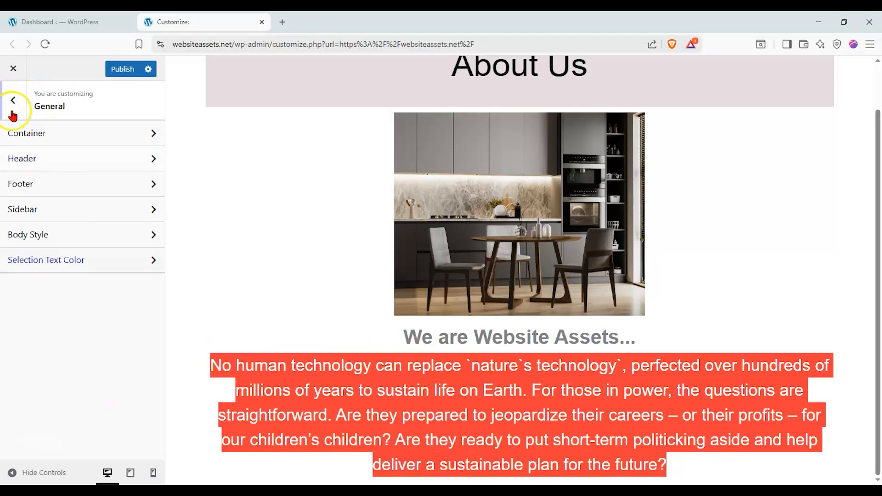
click(13, 114)
click(37, 203)
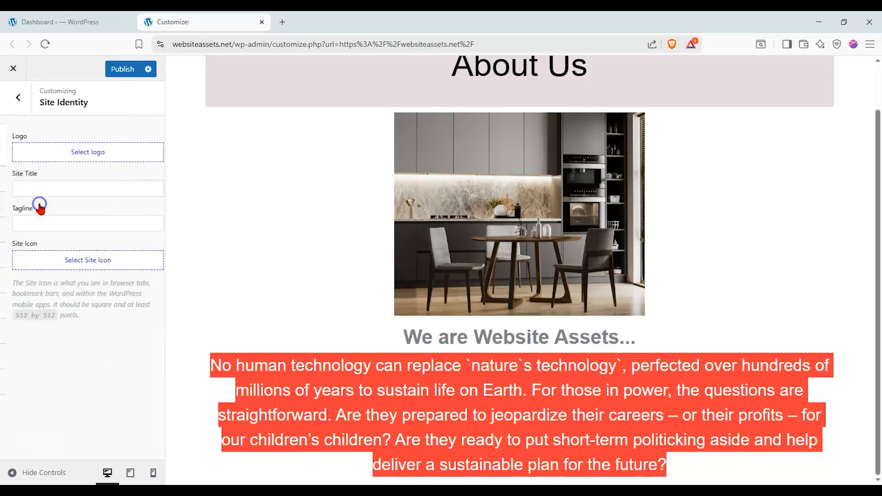
Use the monitor icon image as the site logo, cropped to the full image.
click(52, 155)
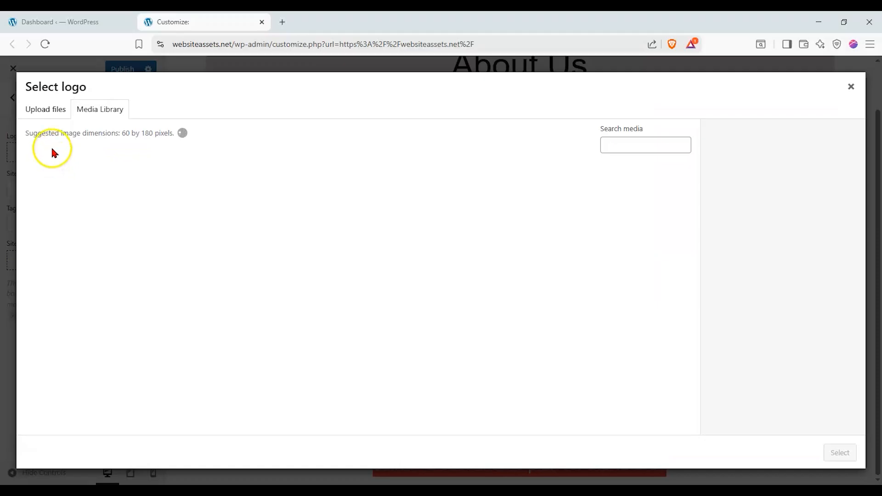
scroll(339, 224, down, 10)
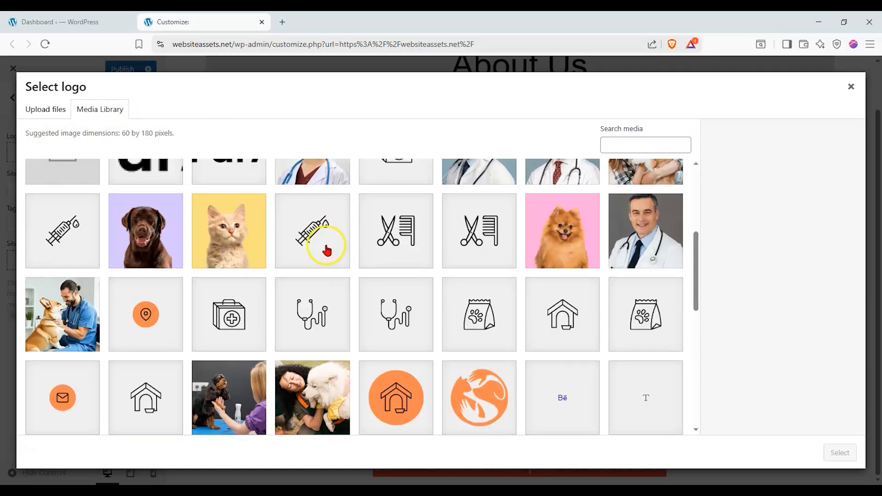
click(399, 276)
click(838, 452)
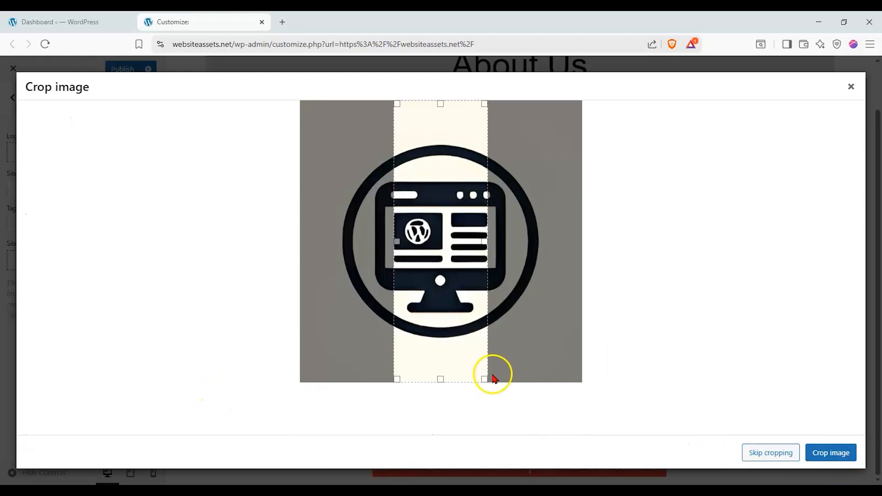
drag(484, 379, 644, 378)
drag(404, 377, 257, 384)
click(816, 454)
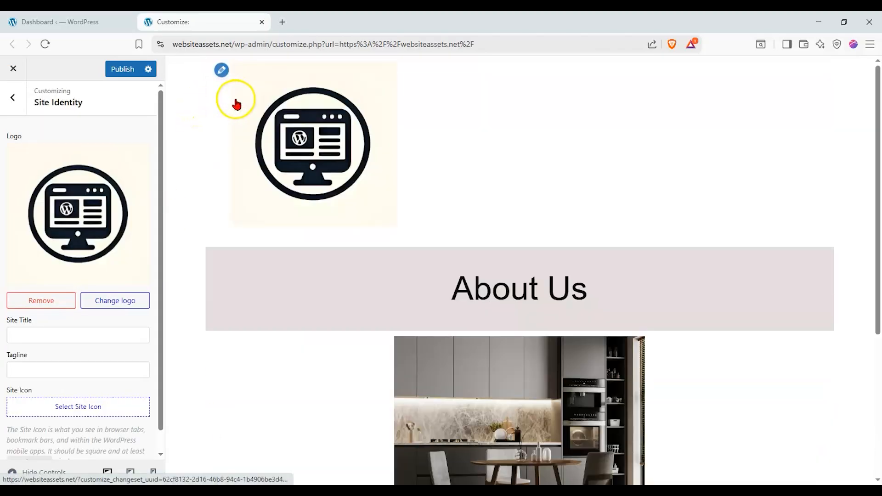
Set the site title to 'Website Assets' and the tagline to 'Let's Learn Together!'.
scroll(133, 282, down, 1)
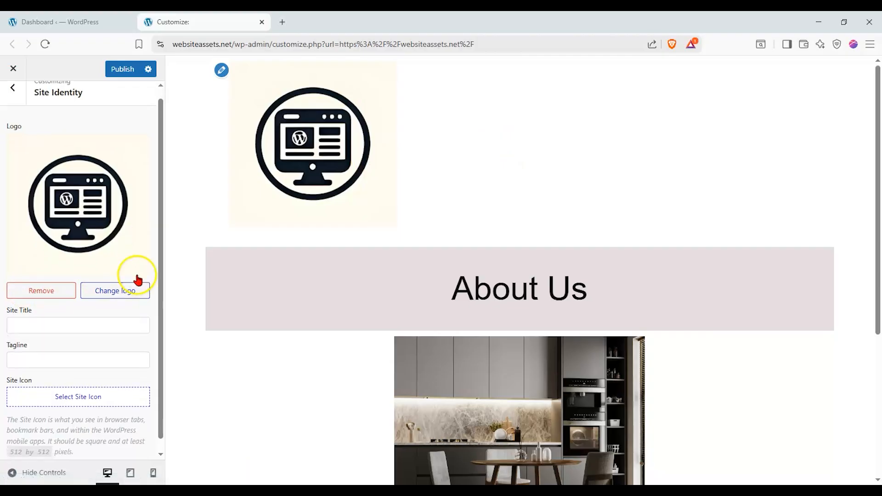
click(79, 306)
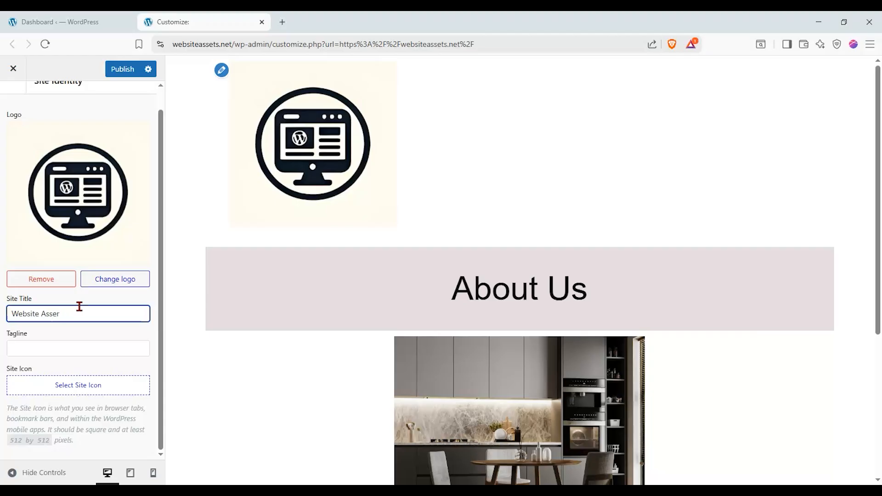
click(51, 352)
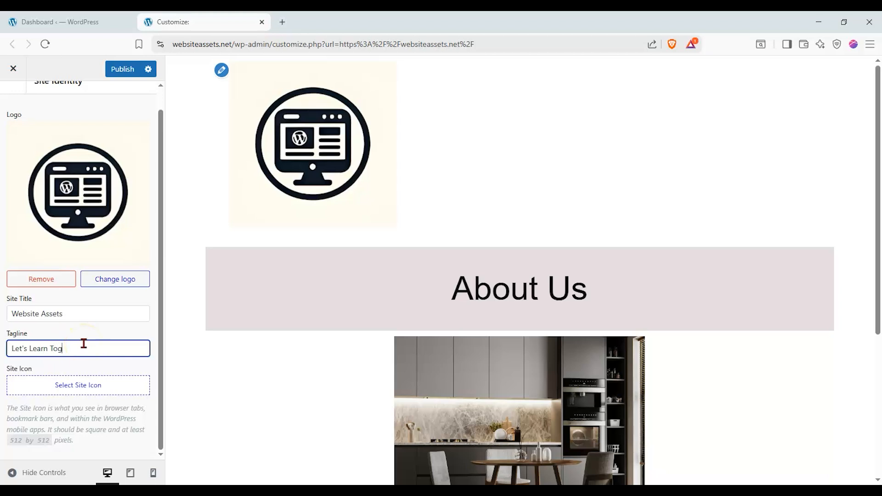
click(118, 386)
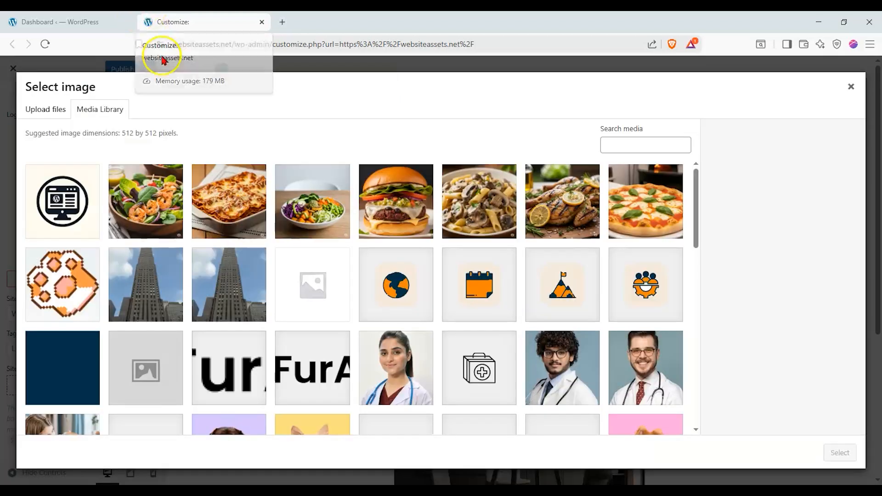
Choose the monitor logo image from the Media Library as the site icon.
click(90, 208)
click(841, 453)
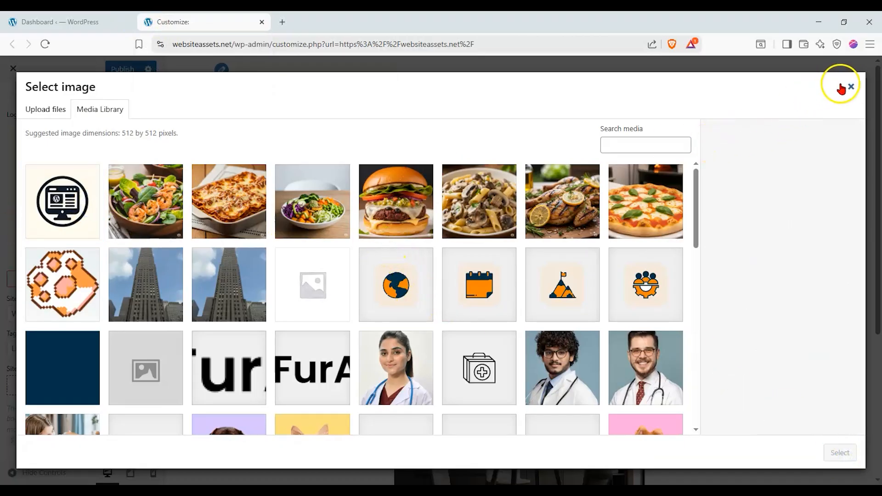
click(851, 86)
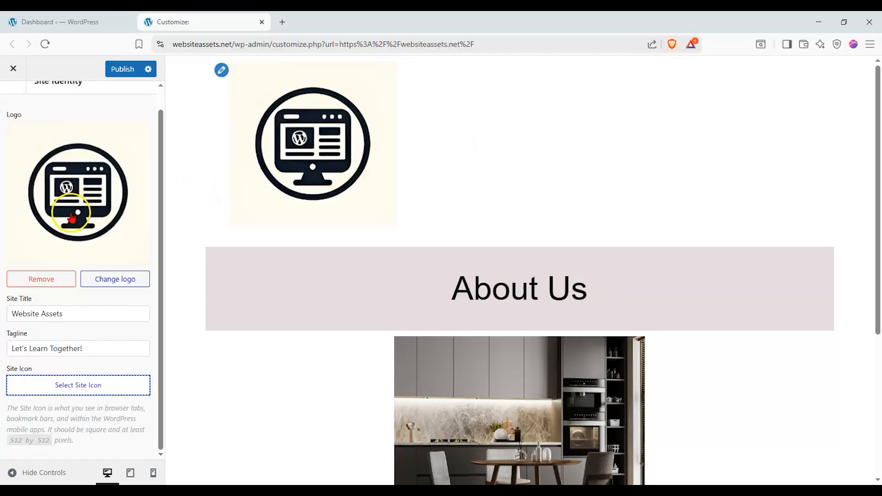
click(74, 389)
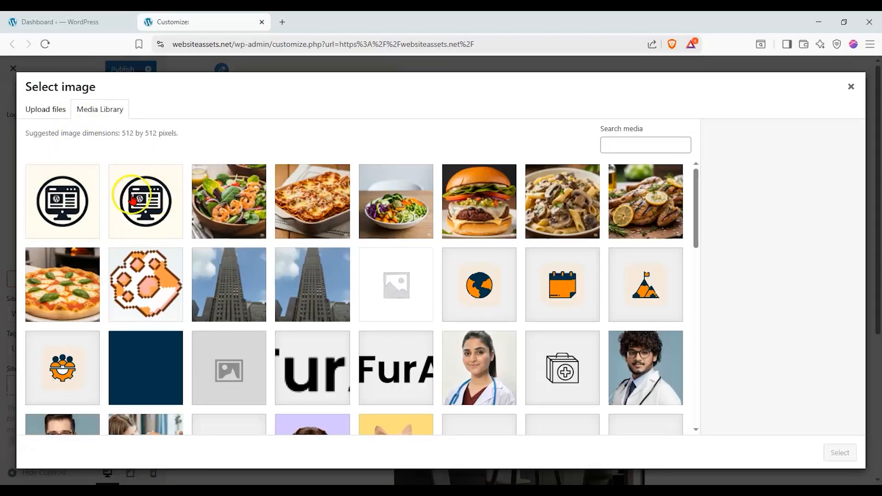
click(62, 198)
click(847, 459)
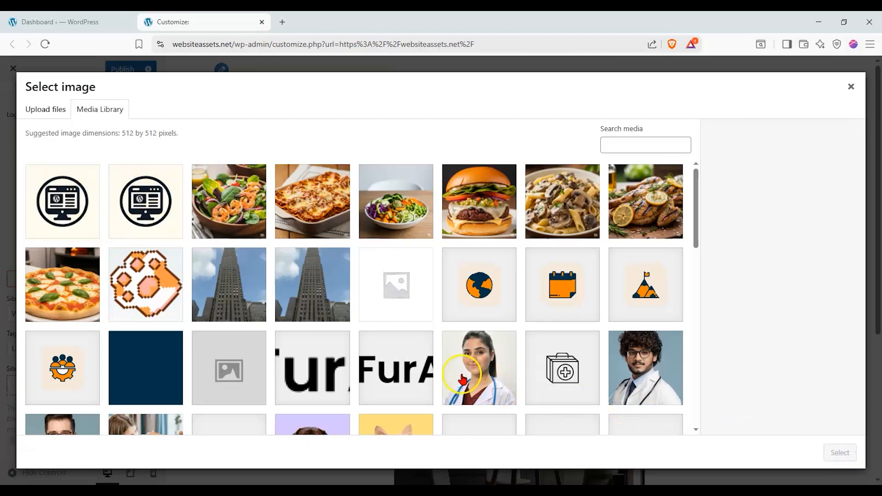
scroll(130, 255, down, 1)
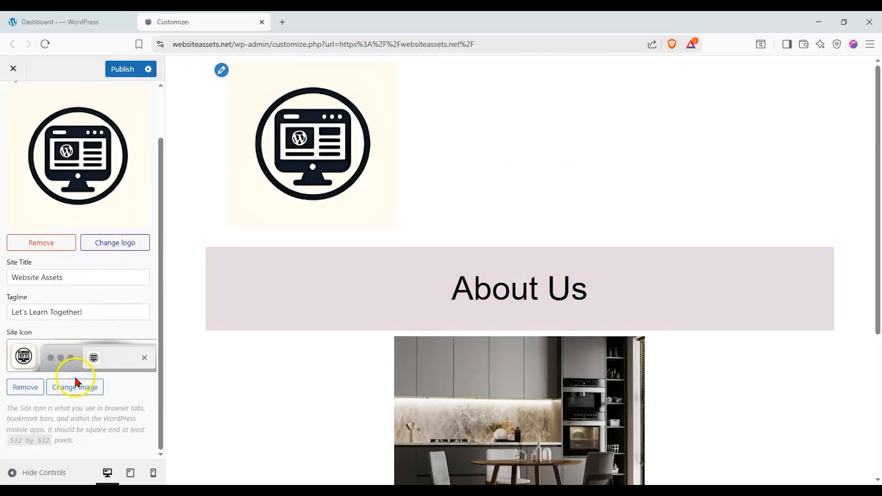
scroll(9, 108, up, 2)
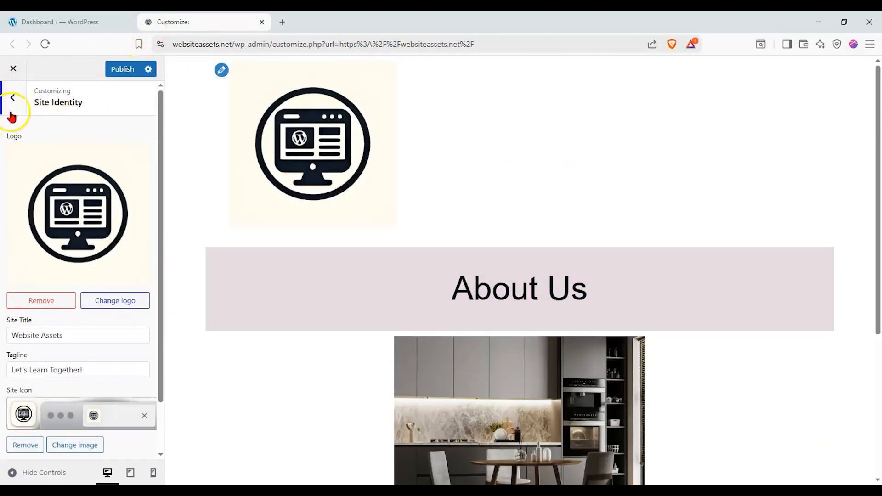
click(12, 110)
In Styling Colors > Body, set the body text colour to black.
click(65, 229)
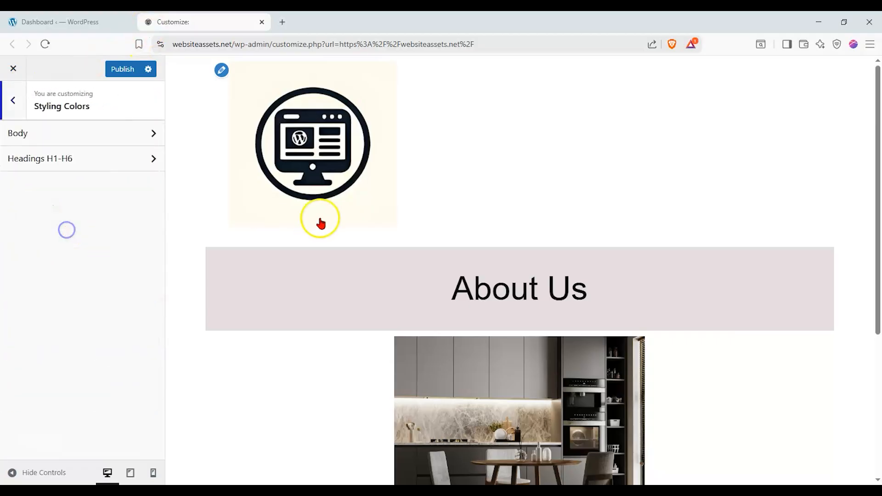
scroll(320, 224, down, 5)
click(137, 133)
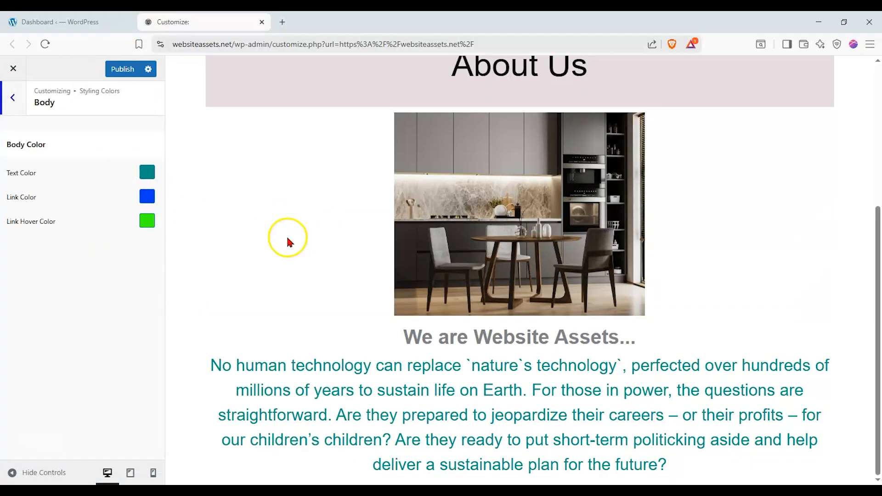
click(150, 172)
drag(85, 233, 76, 287)
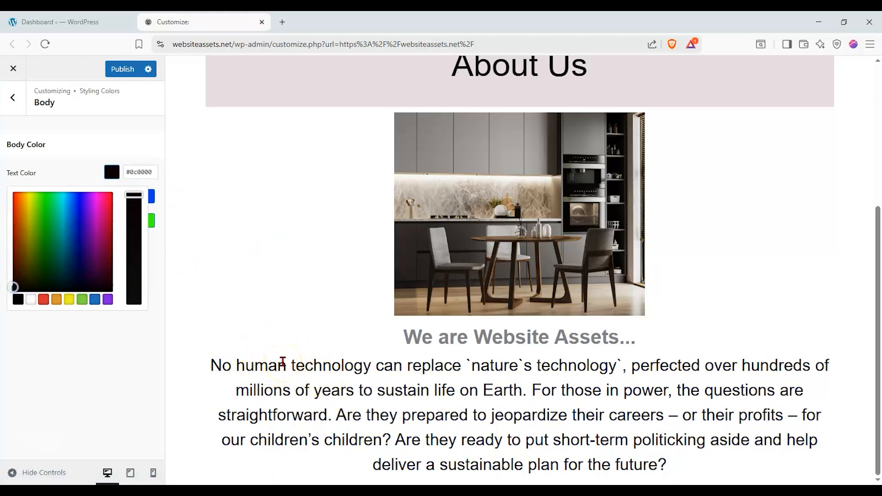
click(121, 386)
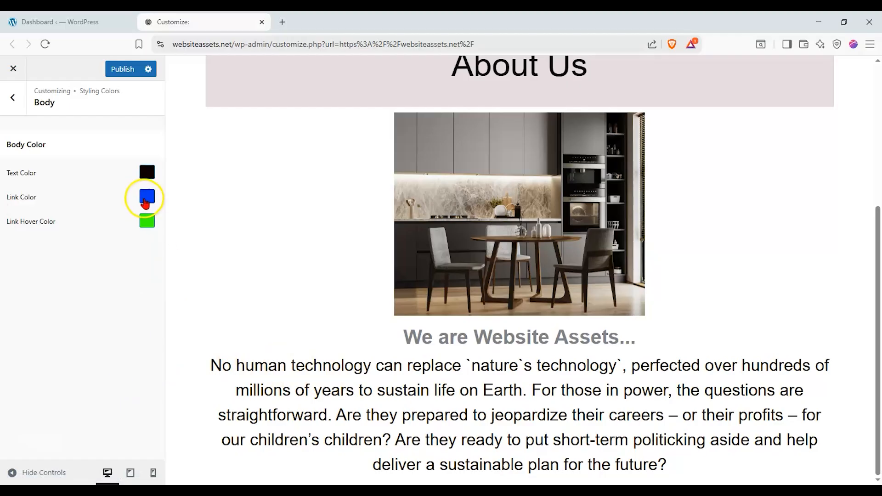
click(5, 98)
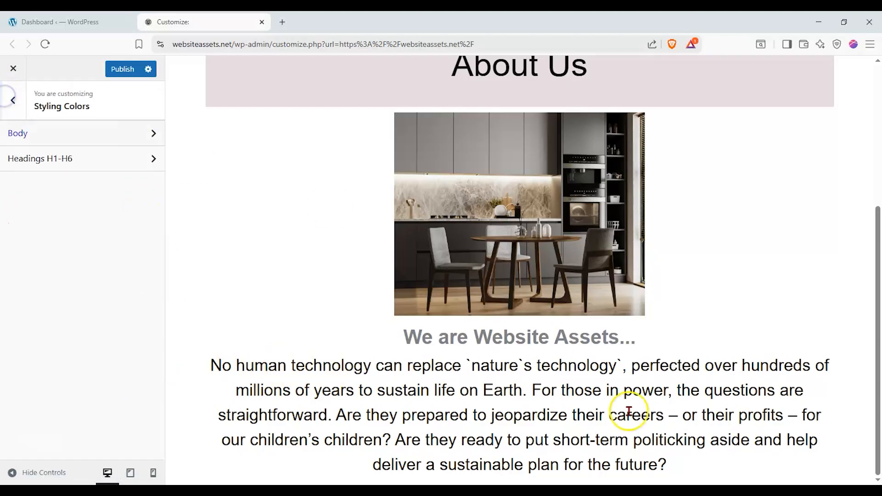
Make the H1 heading colour red and the H5 heading colour green.
click(102, 169)
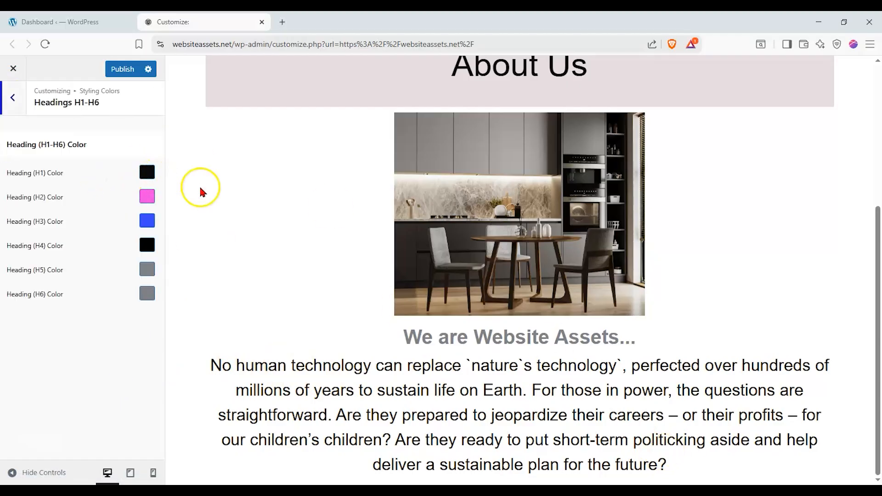
scroll(210, 205, up, 1)
click(147, 175)
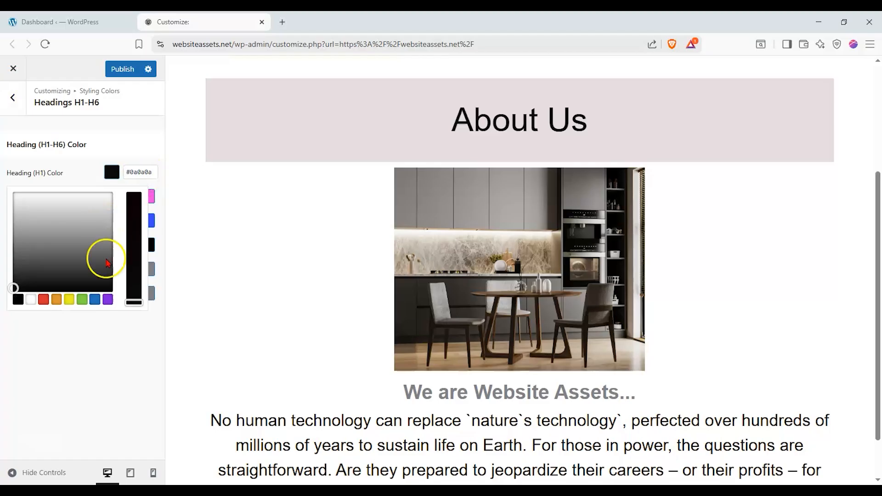
click(44, 300)
click(68, 324)
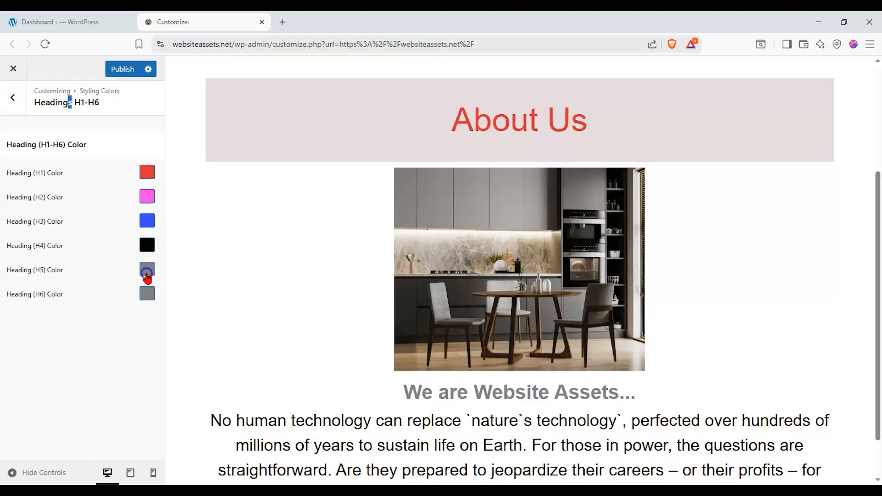
click(146, 271)
mouse_move(91, 319)
mouse_down()
mouse_move(31, 374)
mouse_move(106, 369)
mouse_up()
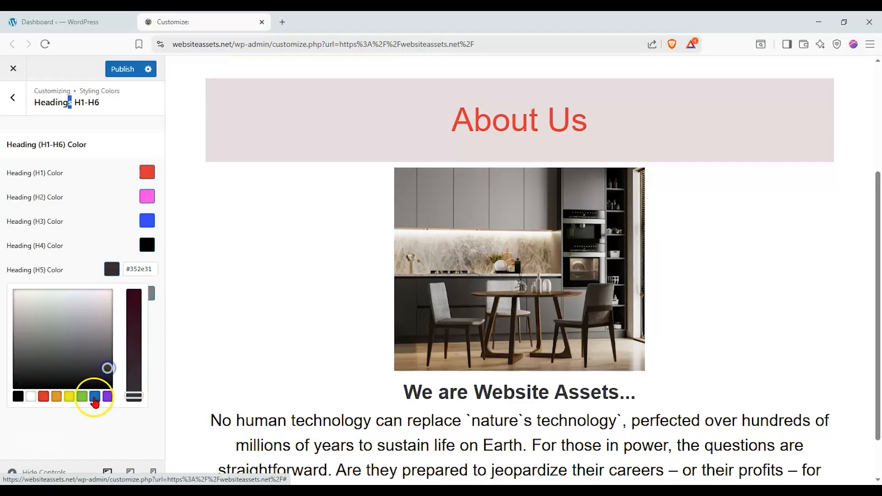
click(83, 397)
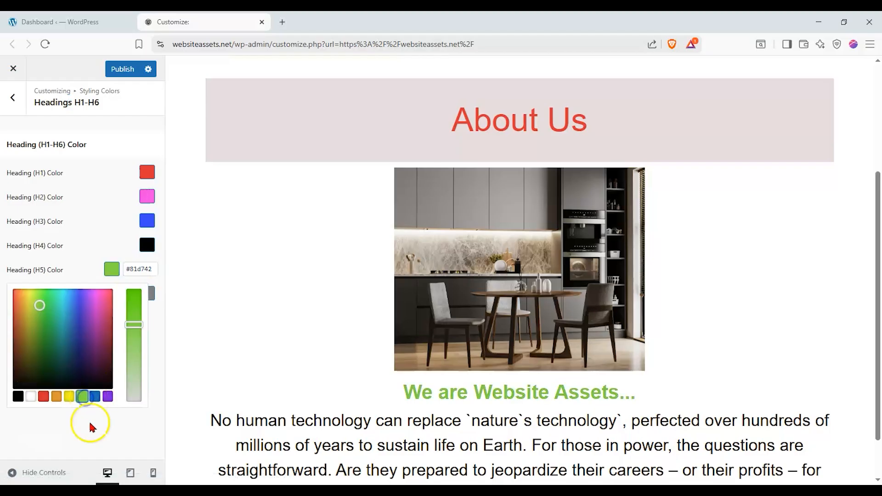
click(89, 423)
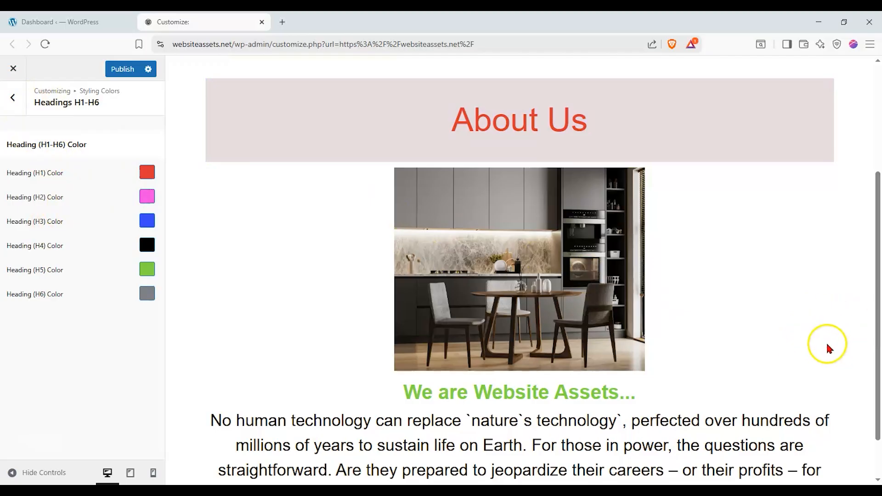
click(4, 108)
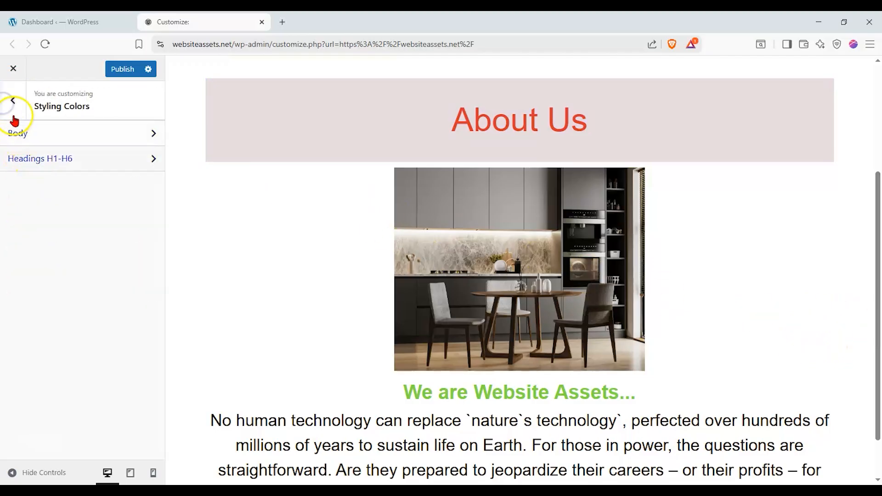
Set the body typography font family to Courier Prime.
click(9, 103)
click(58, 248)
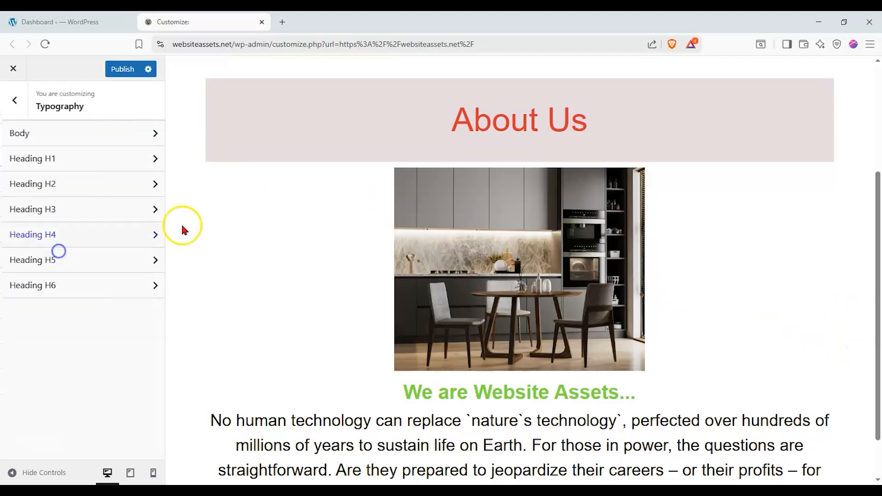
click(129, 143)
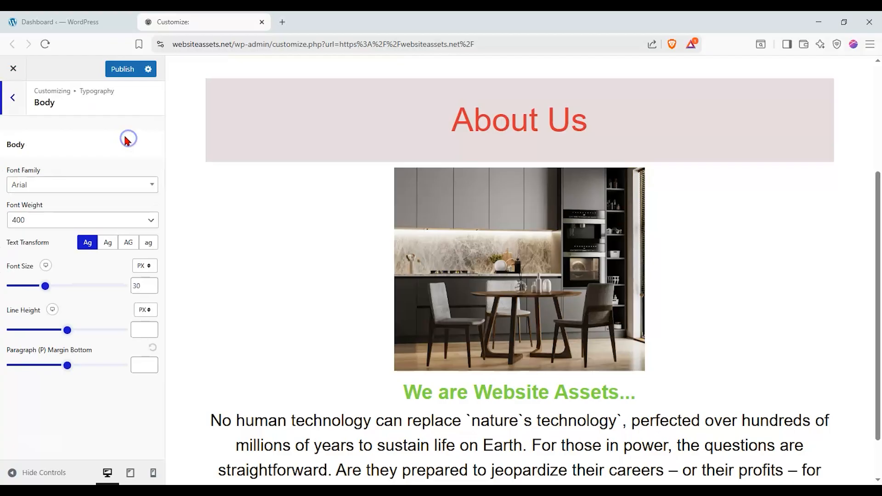
click(97, 185)
scroll(81, 272, down, 1)
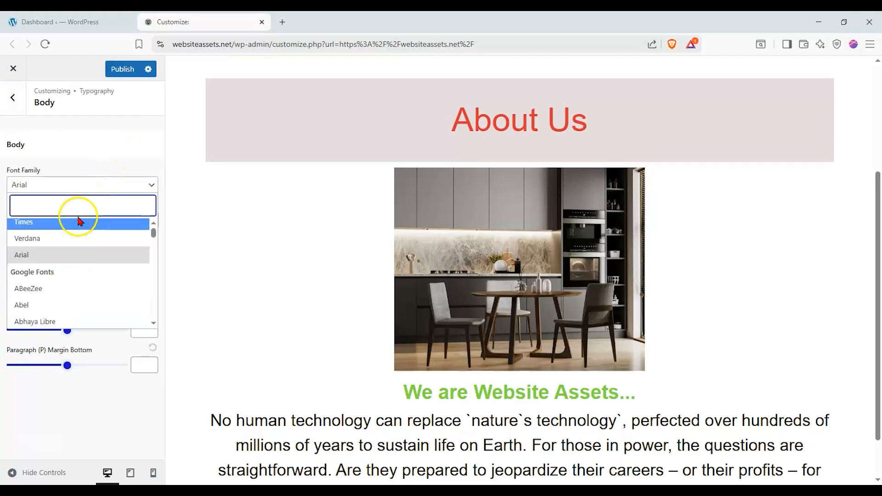
text(cou)
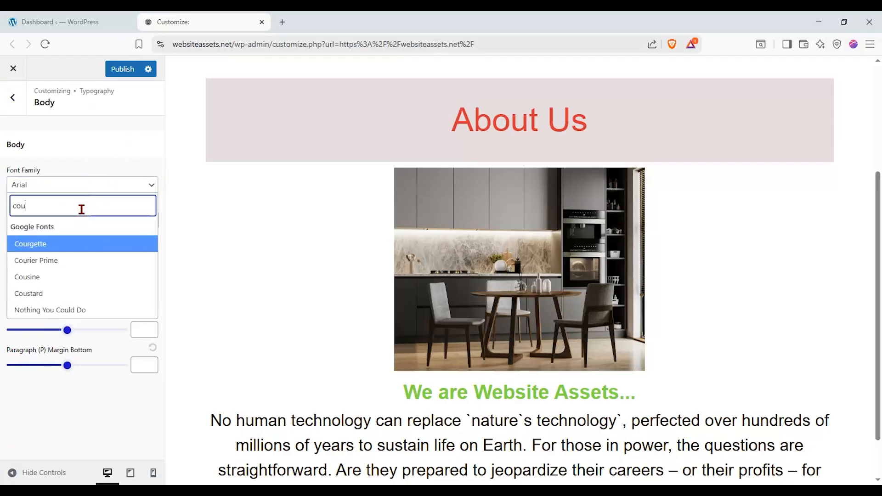
click(65, 259)
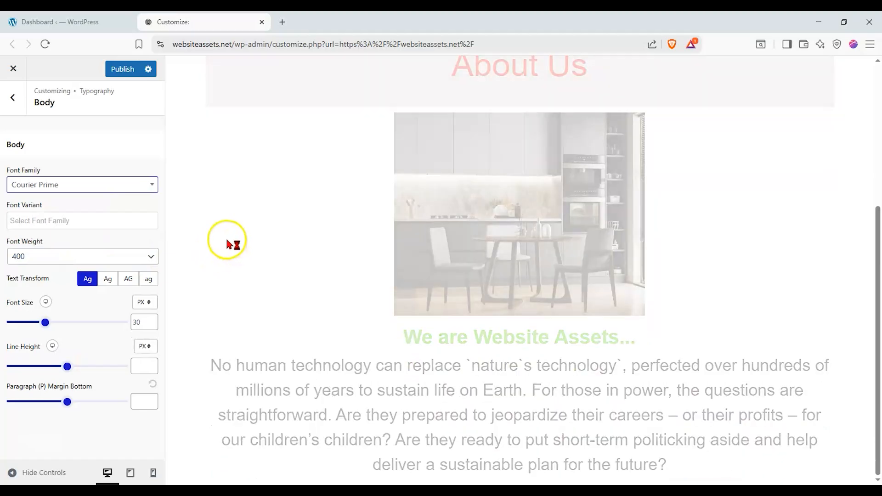
Set the body font size to 10 EM and line height to 1.89, keeping default text case.
scroll(271, 317, down, 1)
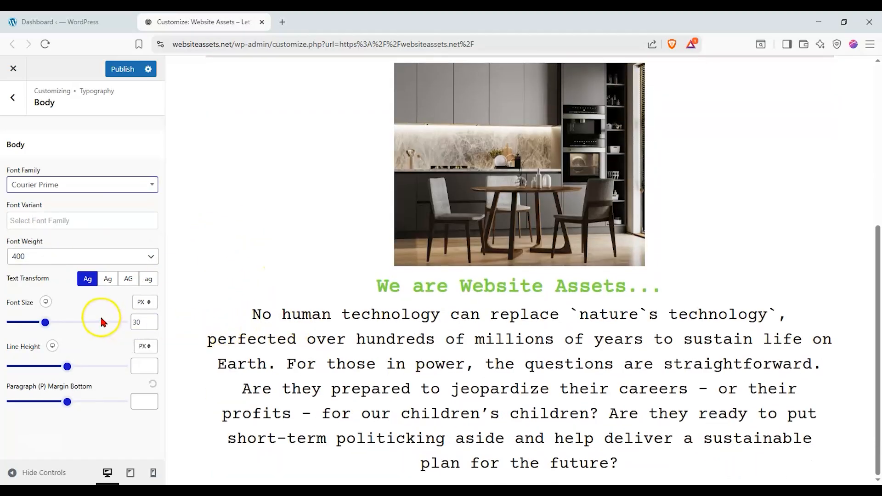
click(137, 304)
click(141, 327)
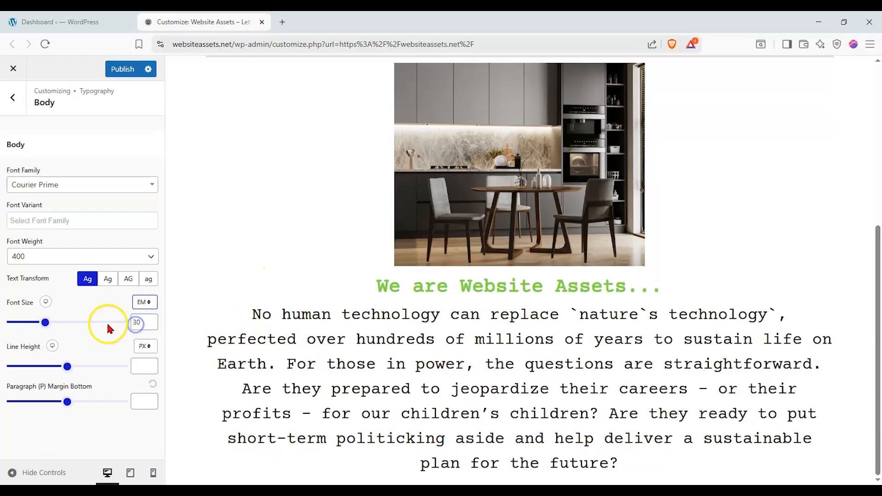
drag(42, 322, 25, 326)
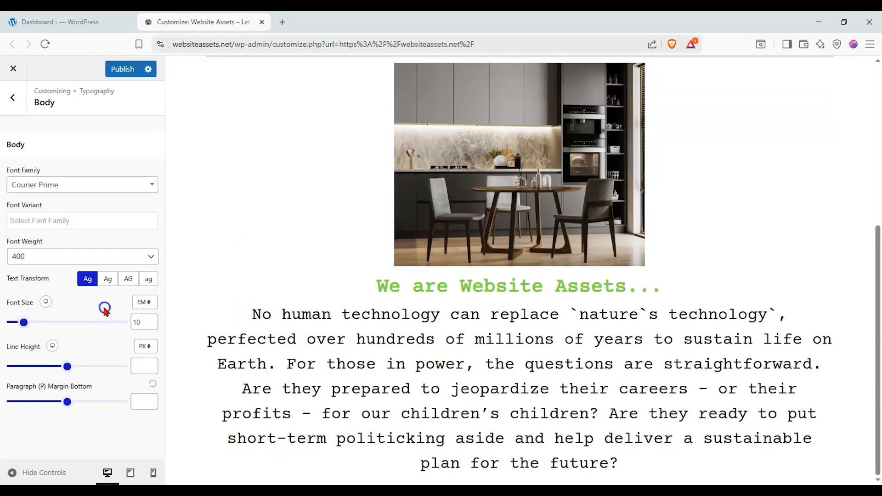
drag(80, 359, 24, 367)
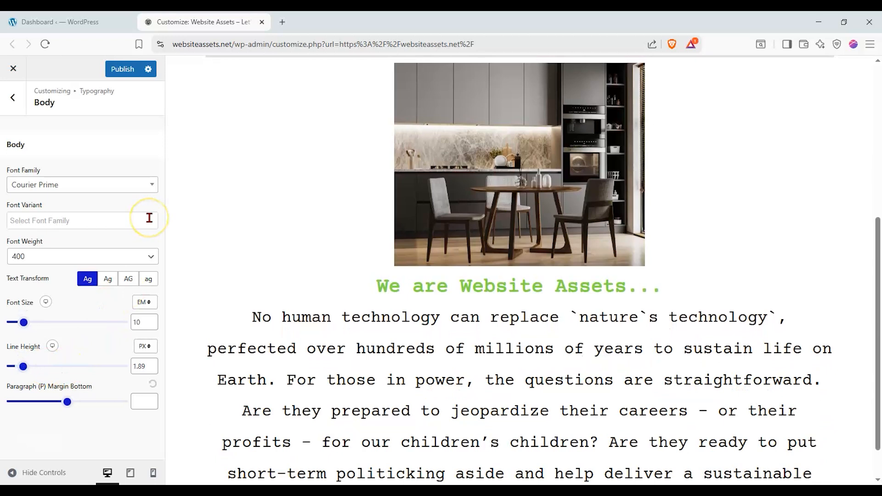
click(135, 281)
click(80, 283)
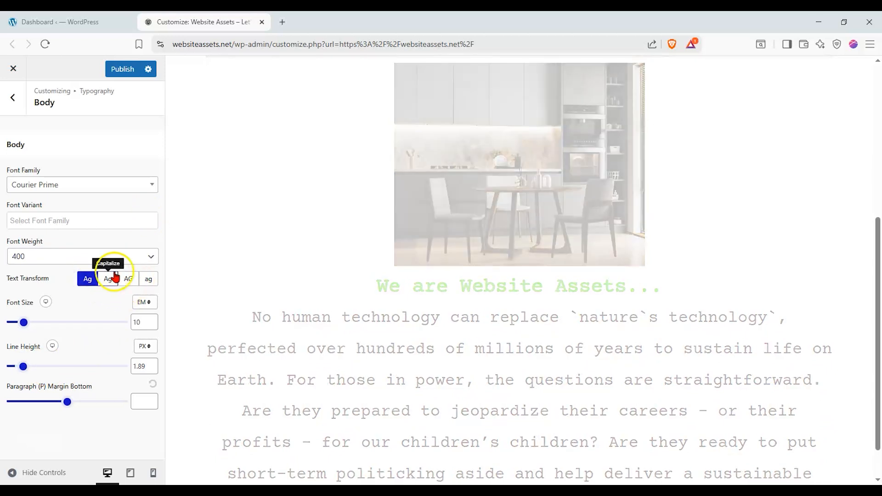
Make the body text lowercase and set its font size to 30 px.
click(147, 279)
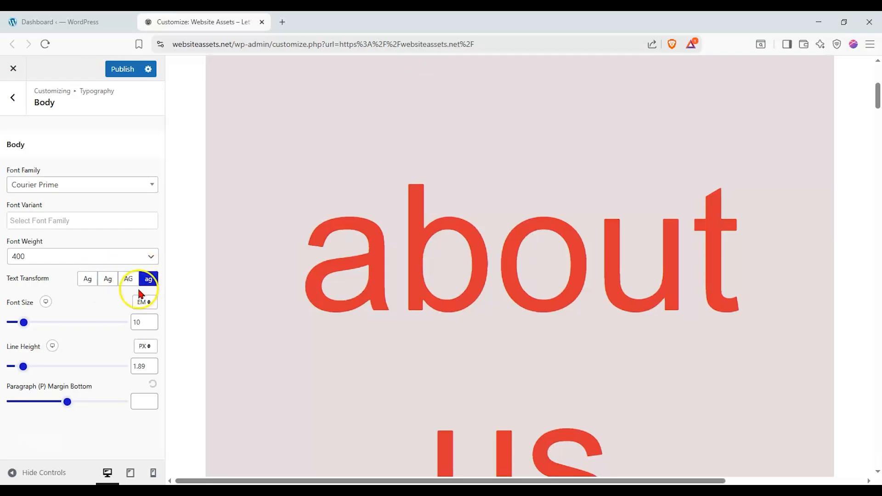
scroll(380, 310, down, 15)
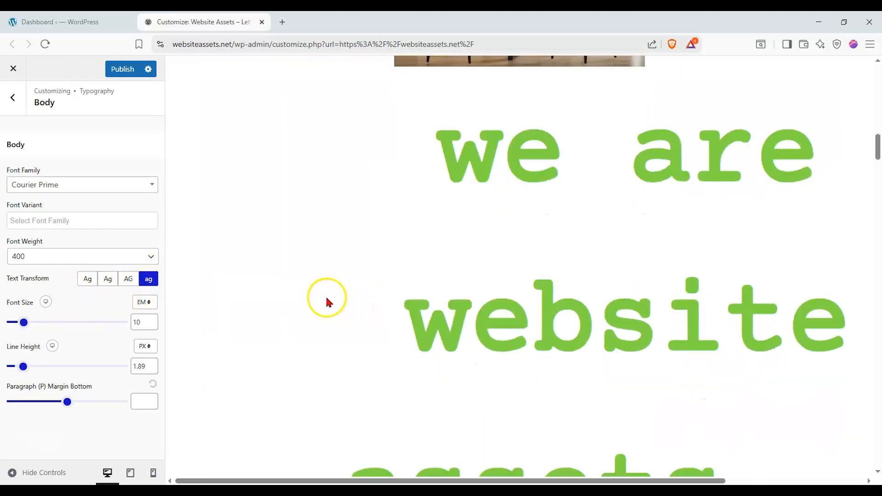
click(146, 303)
click(146, 317)
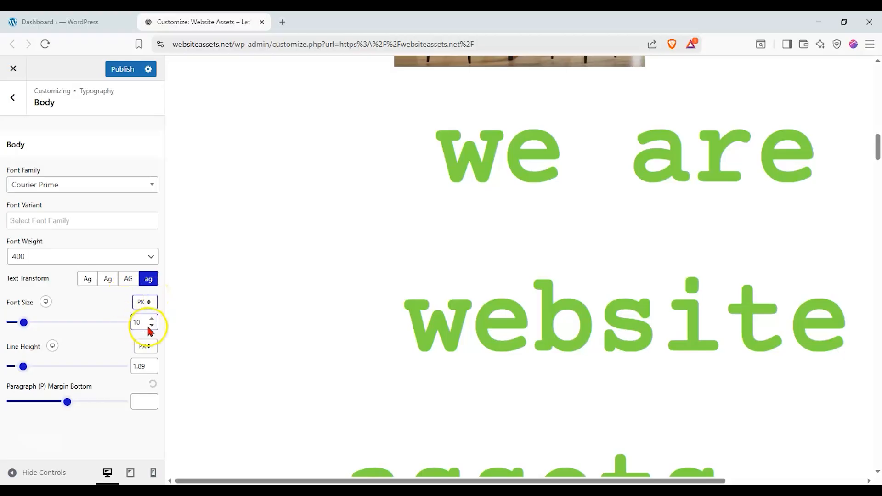
drag(147, 325, 123, 333)
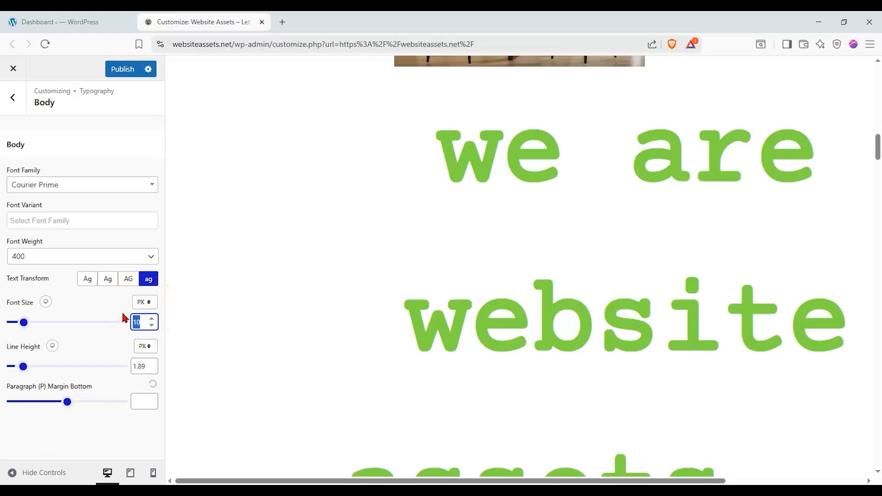
text(30)
click(87, 312)
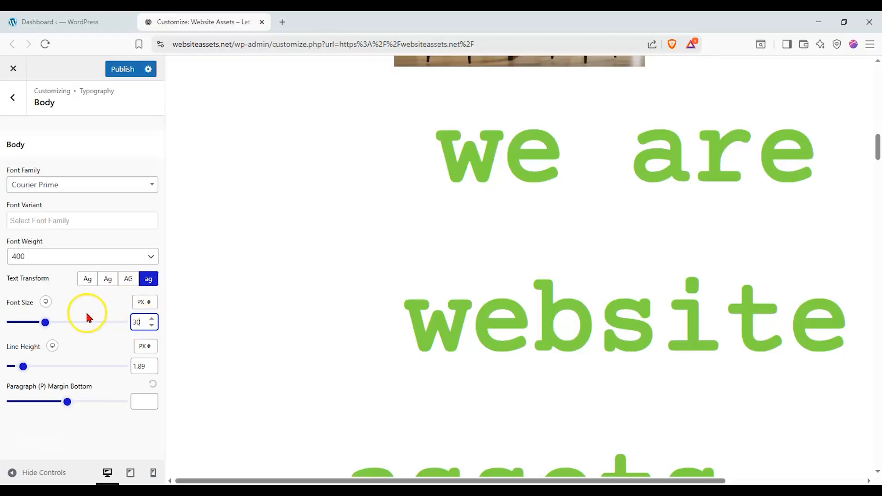
Scroll through the preview to inspect the enlarged body text.
click(466, 316)
scroll(459, 310, up, 14)
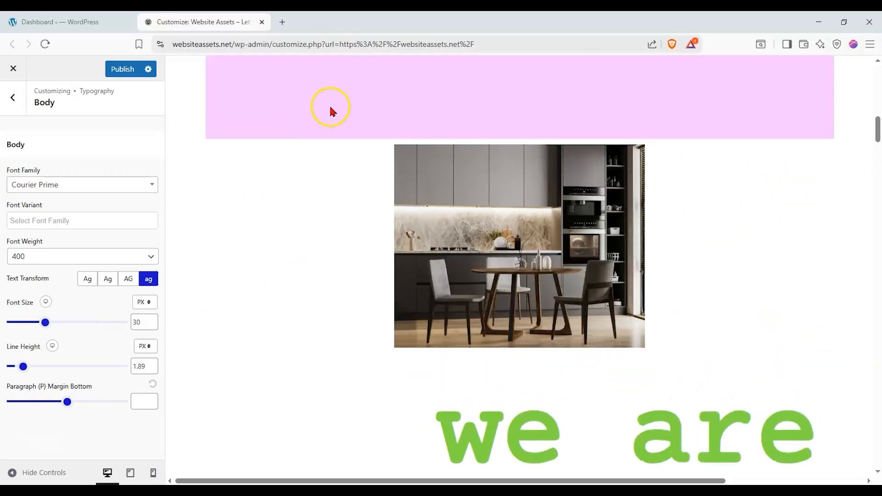
scroll(482, 283, down, 2)
click(482, 305)
scroll(469, 368, down, 6)
scroll(471, 267, up, 7)
click(492, 142)
scroll(487, 321, down, 8)
scroll(459, 427, down, 8)
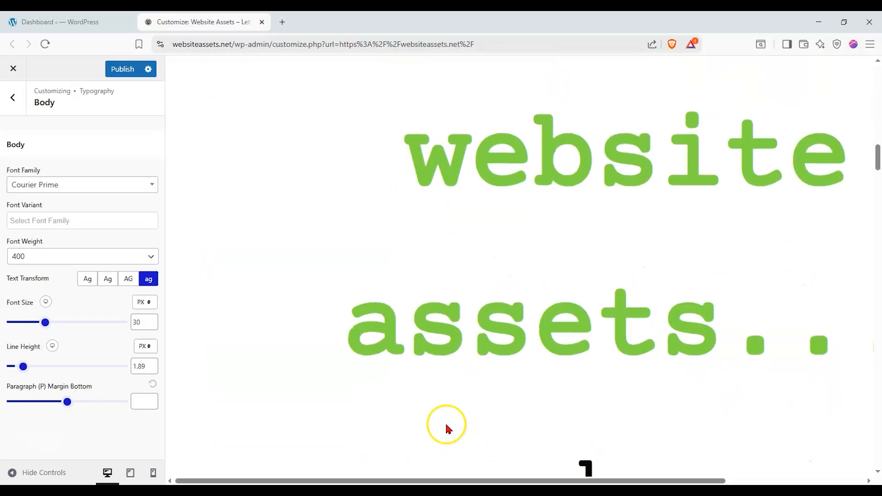
Preview the page at tablet and mobile widths, then return to desktop width.
click(129, 474)
click(107, 473)
click(153, 472)
click(130, 473)
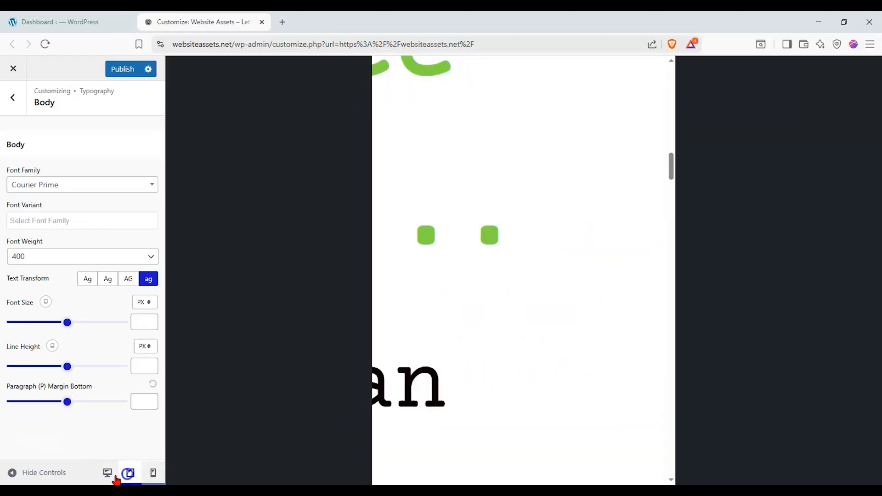
click(107, 472)
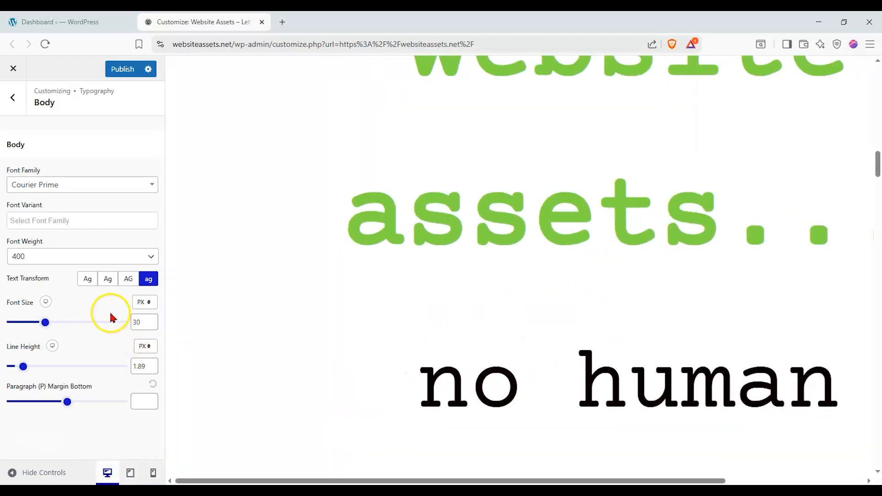
click(133, 472)
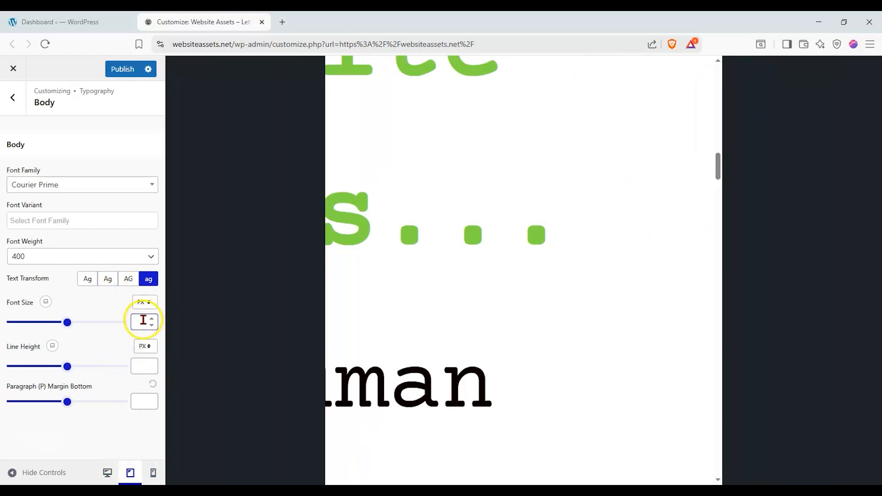
click(107, 473)
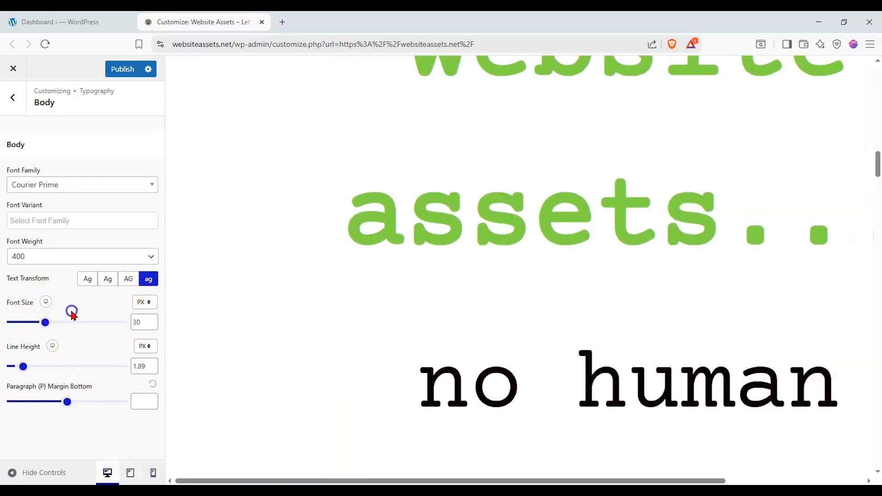
Set the body font weight to 700 and return to the typography list.
scroll(251, 314, up, 3)
scroll(251, 310, up, 8)
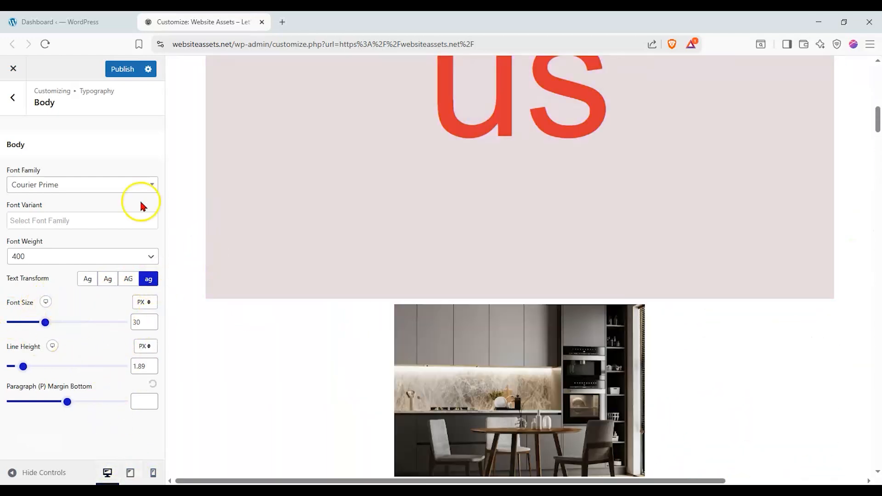
drag(84, 270, 83, 254)
click(82, 254)
click(54, 302)
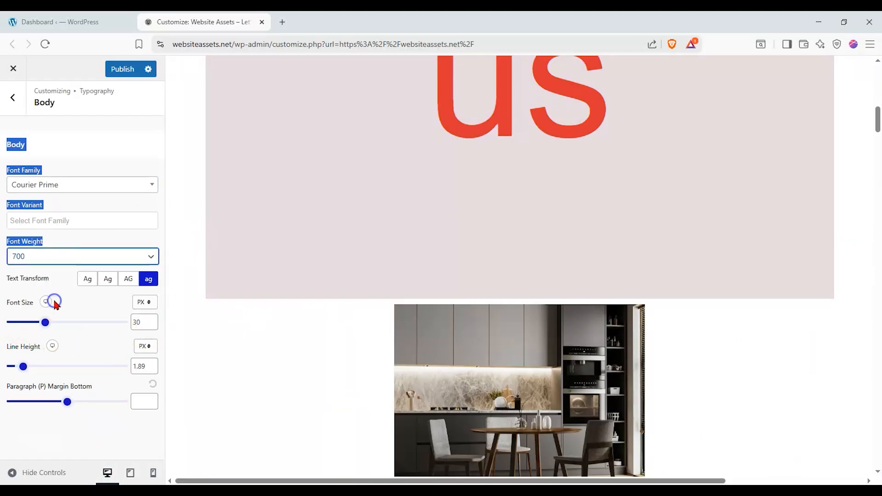
scroll(304, 304, down, 10)
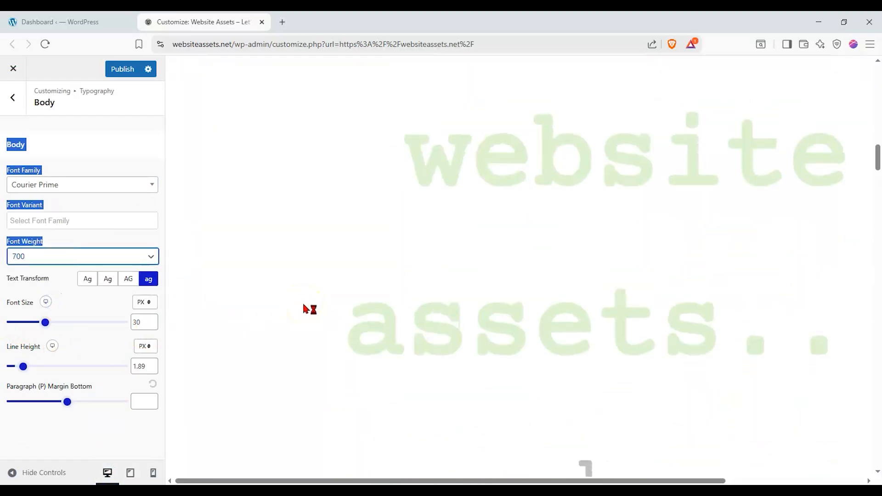
scroll(255, 299, up, 6)
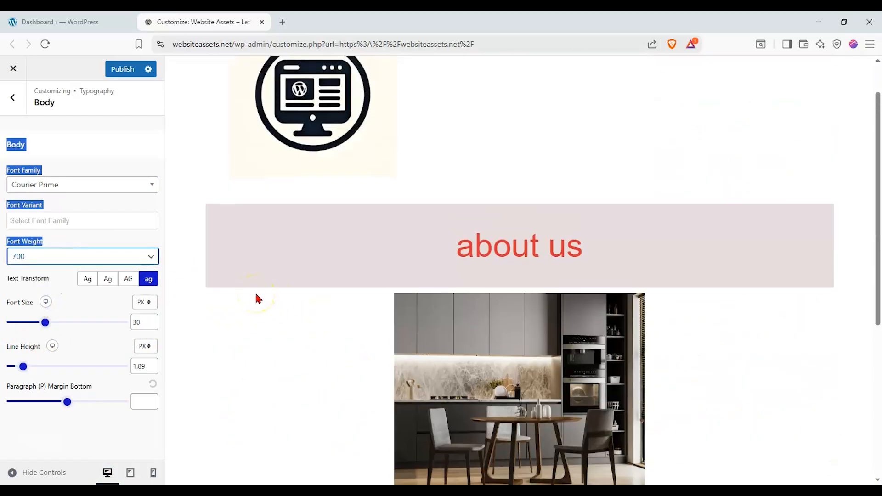
click(12, 97)
Give H1 headings the Nova Square font with an uppercase text transform.
scroll(408, 247, down, 4)
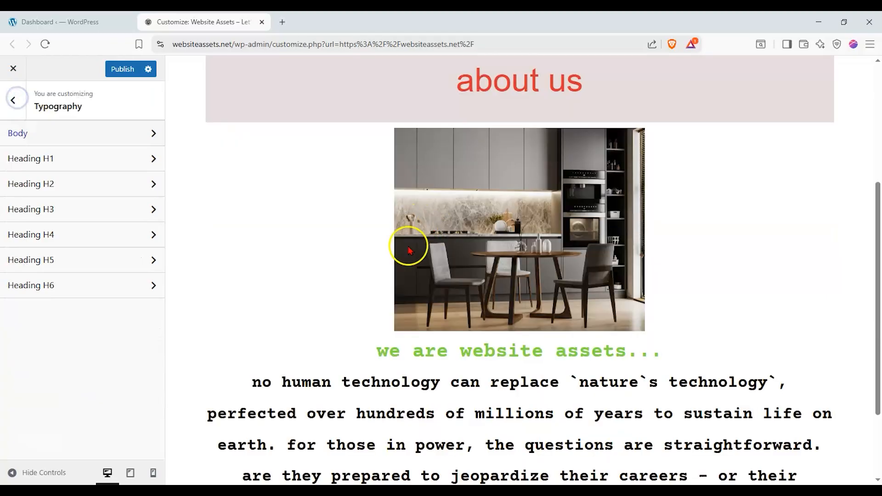
scroll(408, 241, up, 1)
click(120, 159)
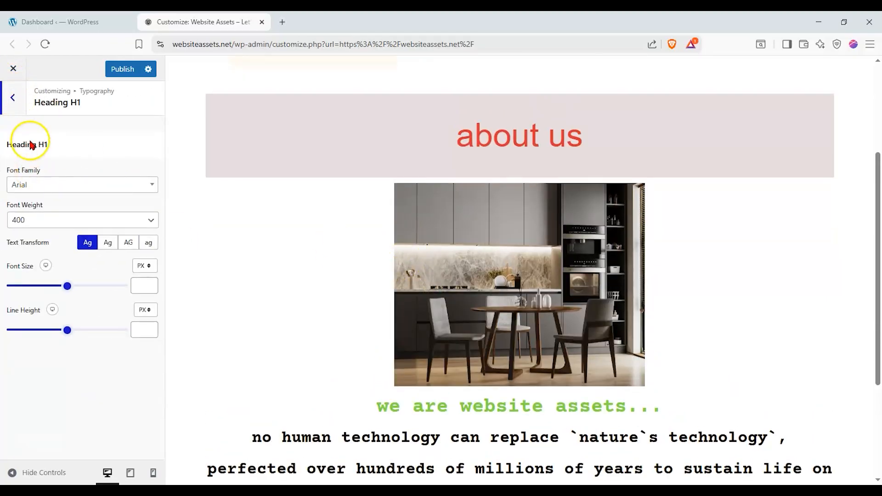
click(56, 183)
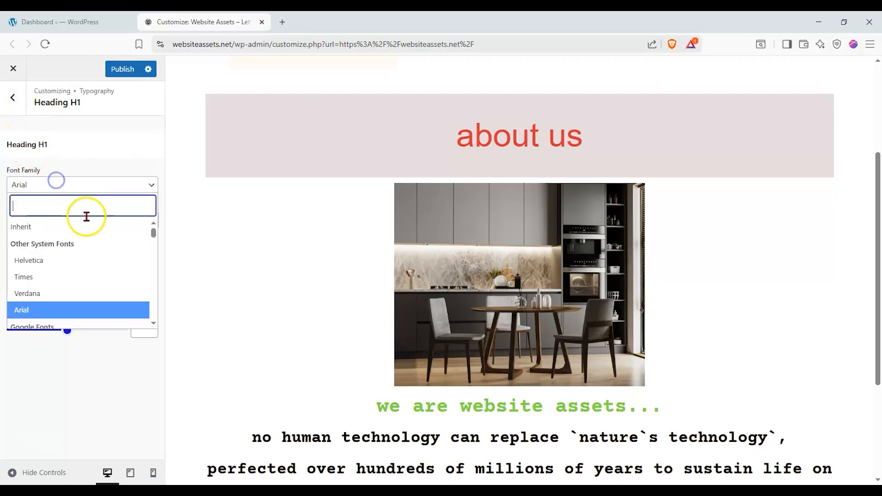
drag(148, 226, 145, 287)
click(109, 297)
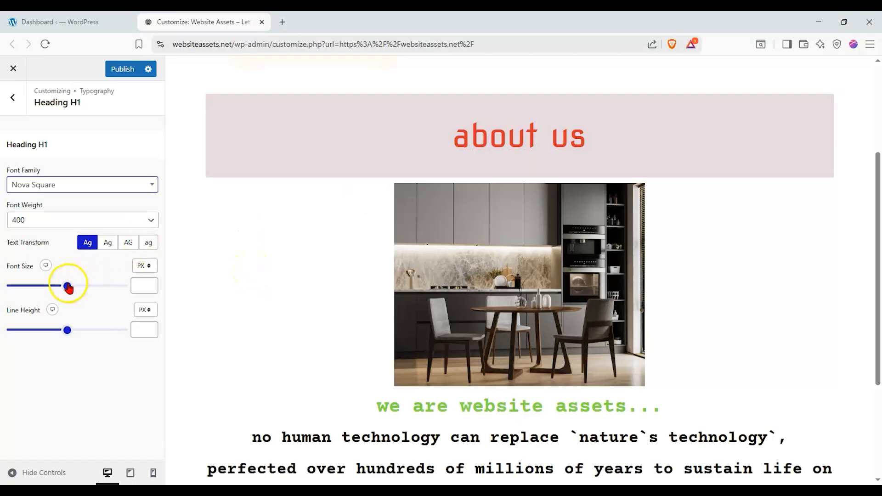
click(126, 243)
scroll(308, 214, down, 3)
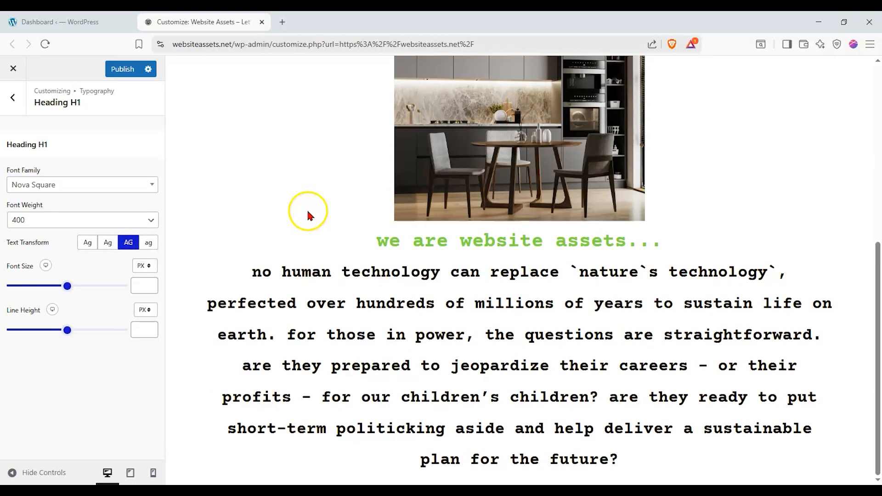
click(13, 97)
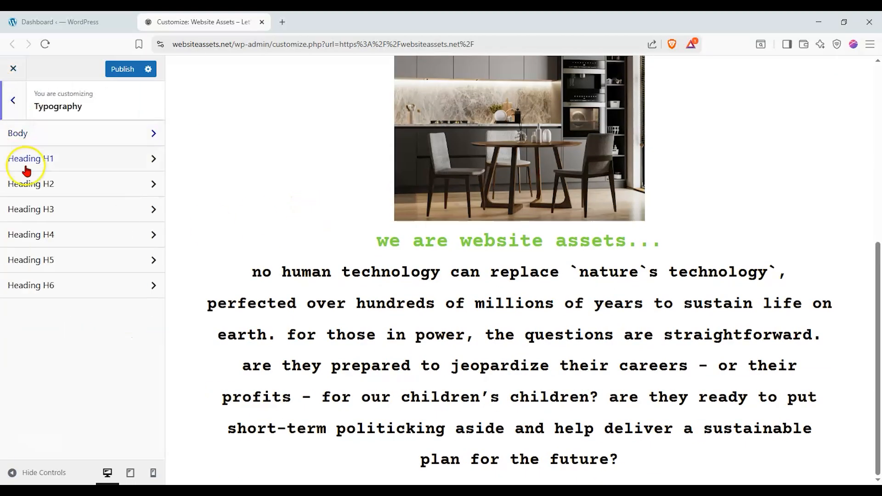
Toggle Single Page's Hide Featured Image on and back off, then return to the main panel.
click(11, 104)
click(59, 277)
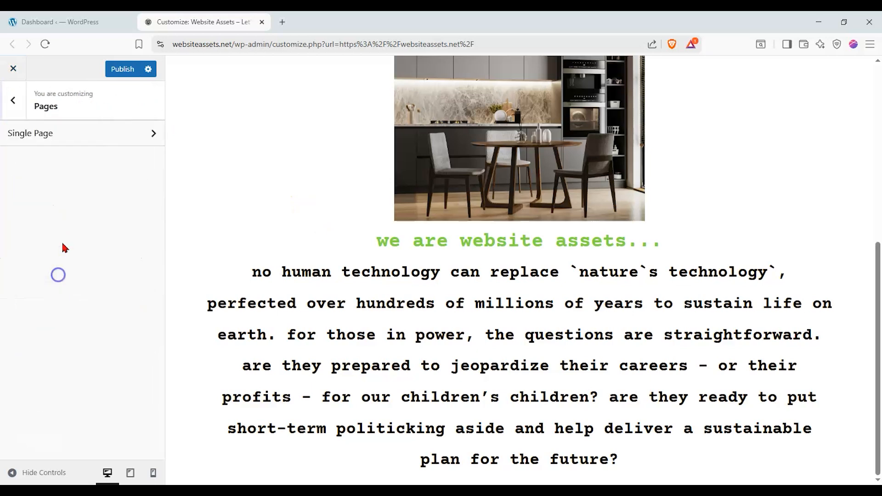
click(87, 134)
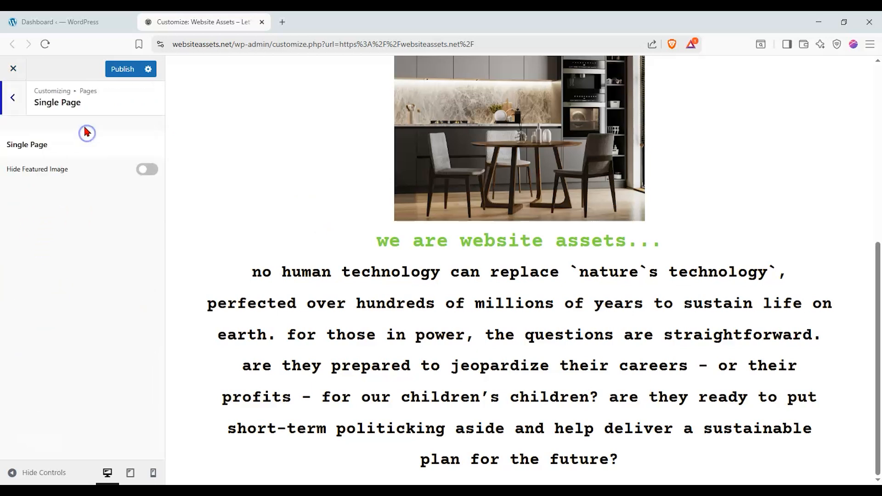
click(146, 170)
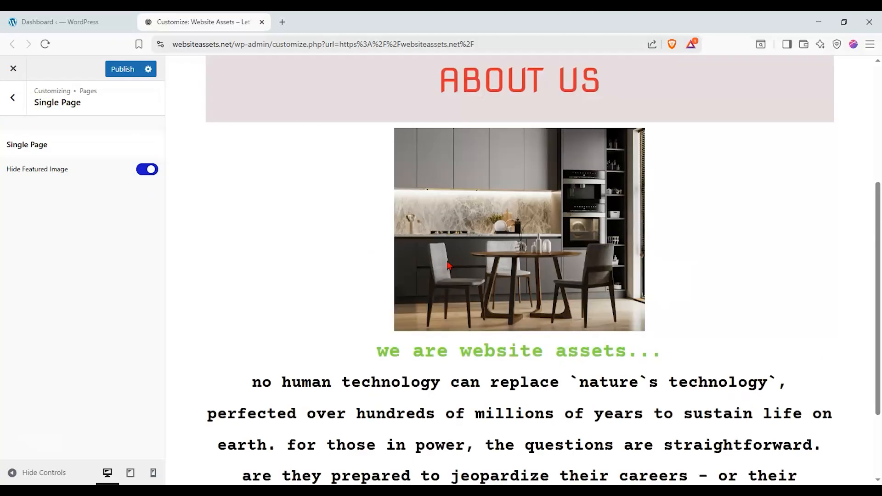
click(147, 170)
click(12, 96)
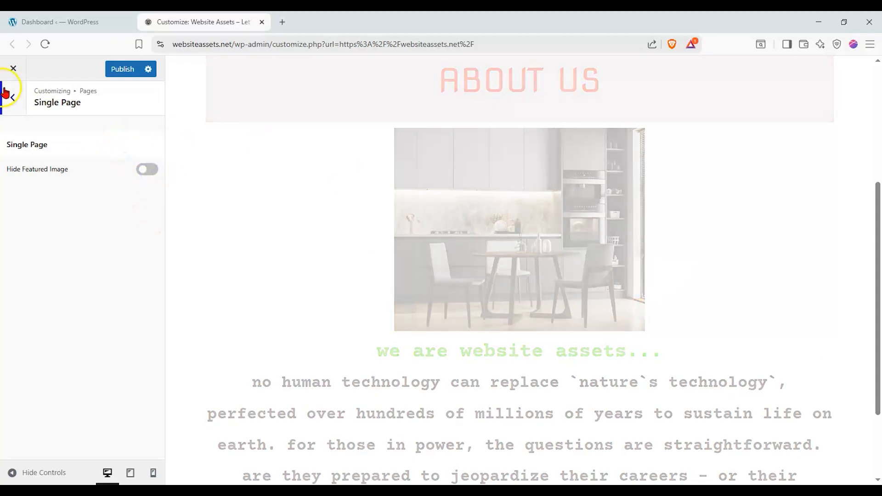
click(12, 100)
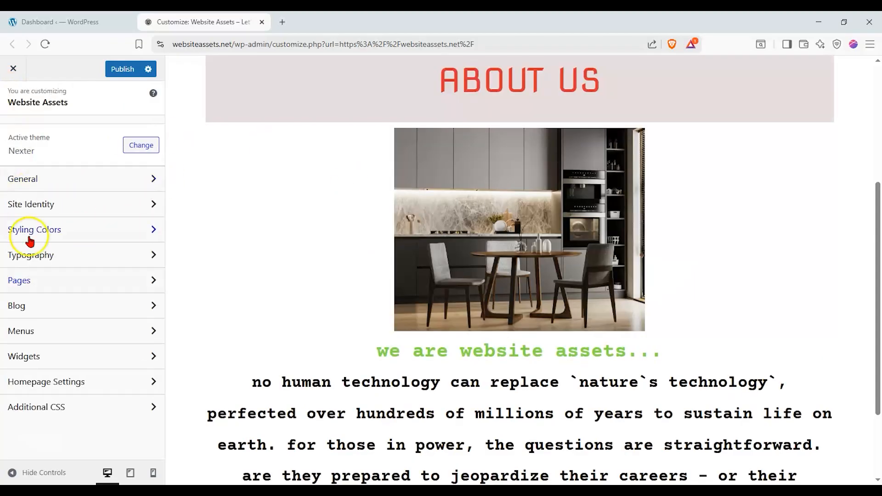
Keep 'homepage' as the static front page, leaving the posts page unchanged.
click(65, 381)
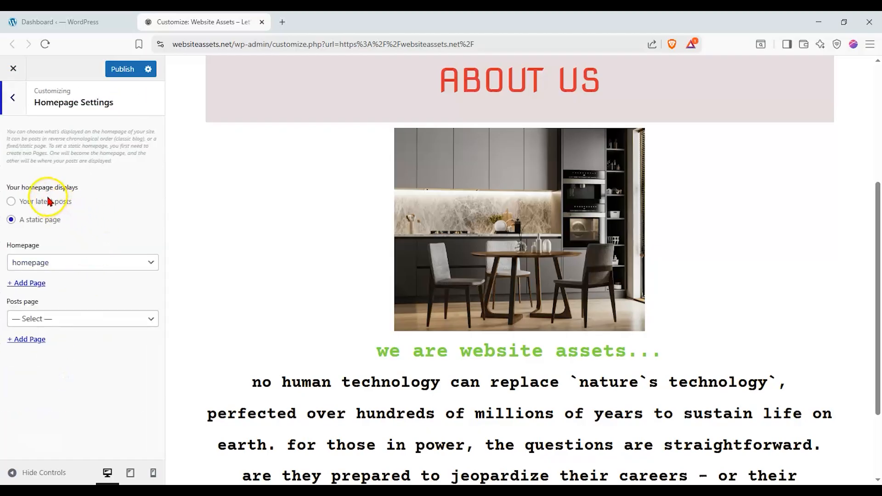
click(56, 262)
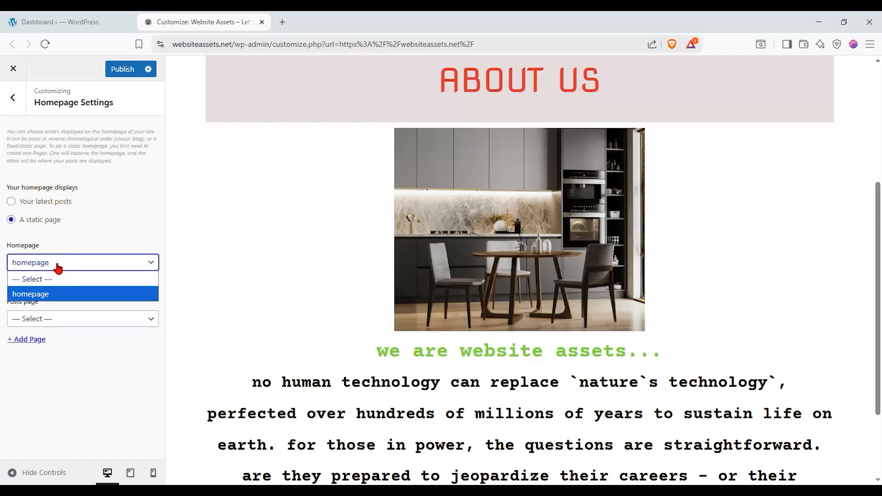
click(59, 264)
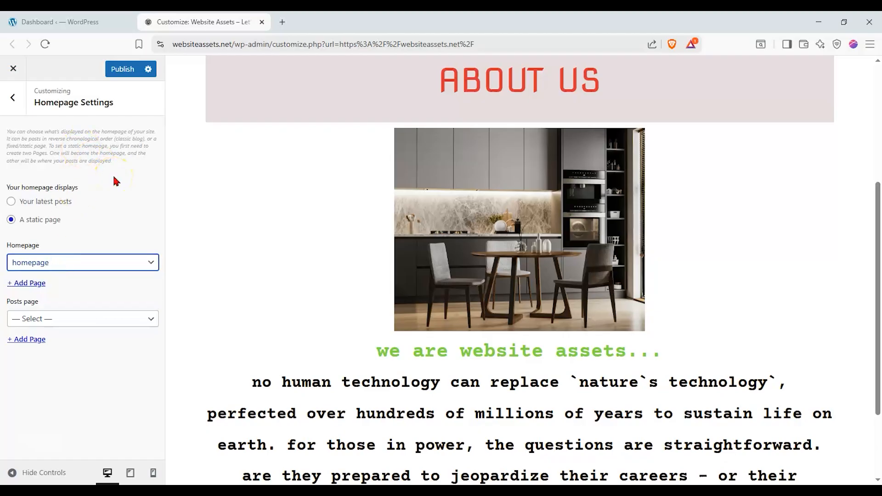
click(94, 230)
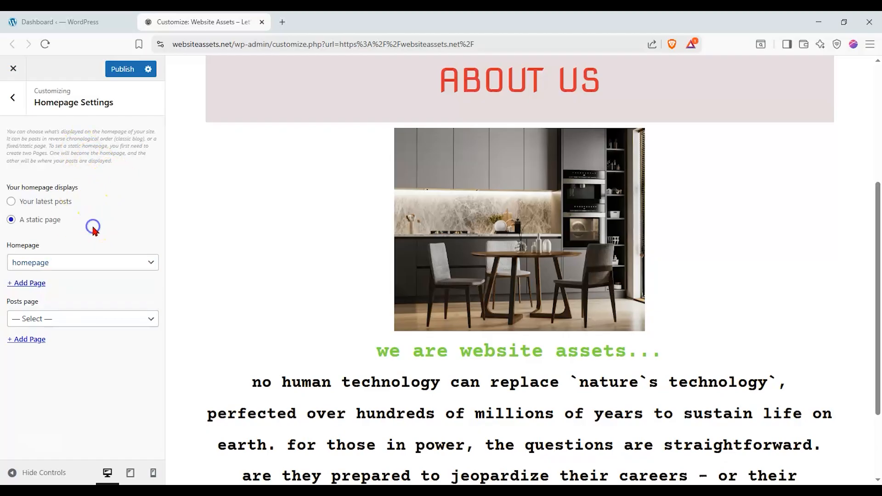
click(58, 317)
click(58, 316)
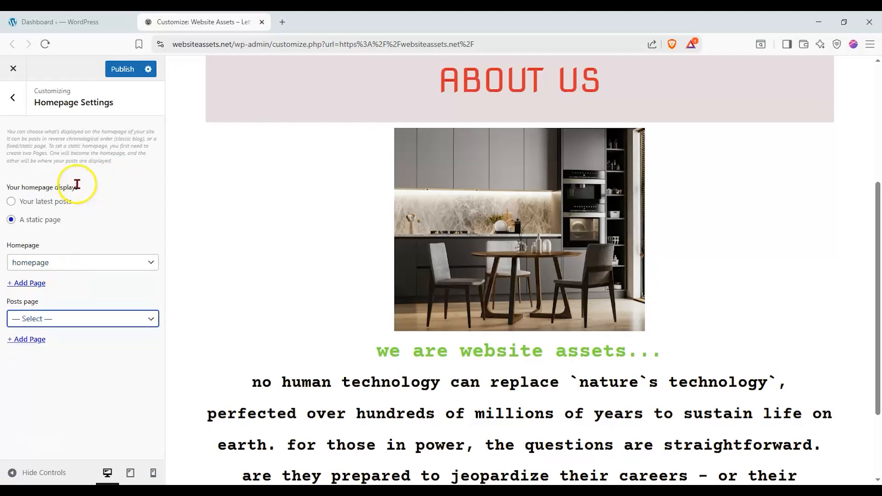
click(17, 101)
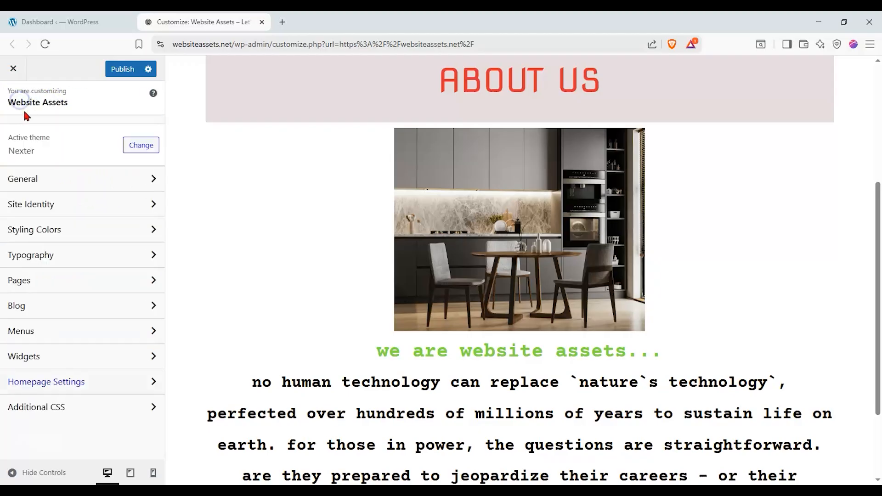
Check Additional CSS, then publish all the customization changes.
click(123, 413)
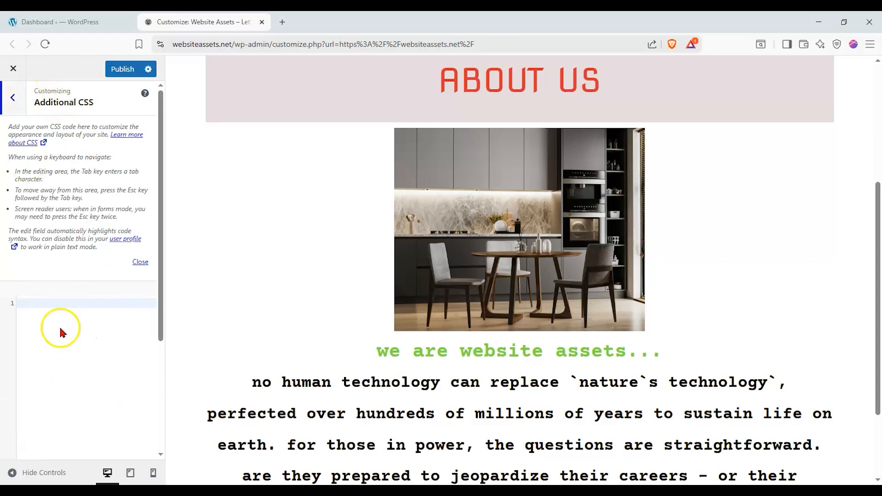
click(19, 100)
click(123, 69)
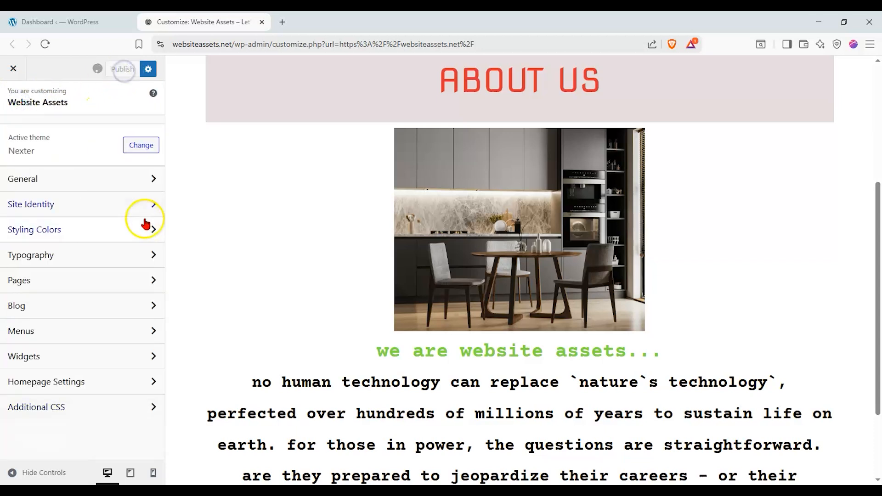
Strip the admin path from the address to load the live websiteassets.net homepage.
drag(234, 46, 720, 79)
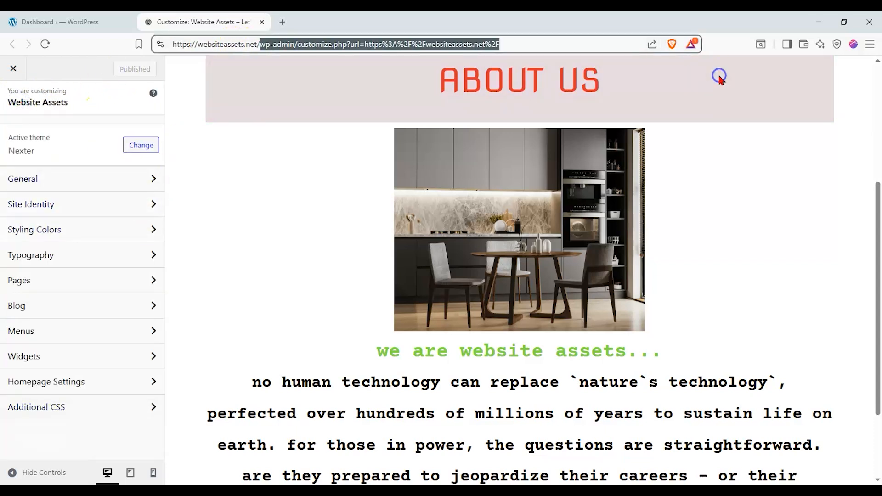
key(BackSpace)
key(Return)
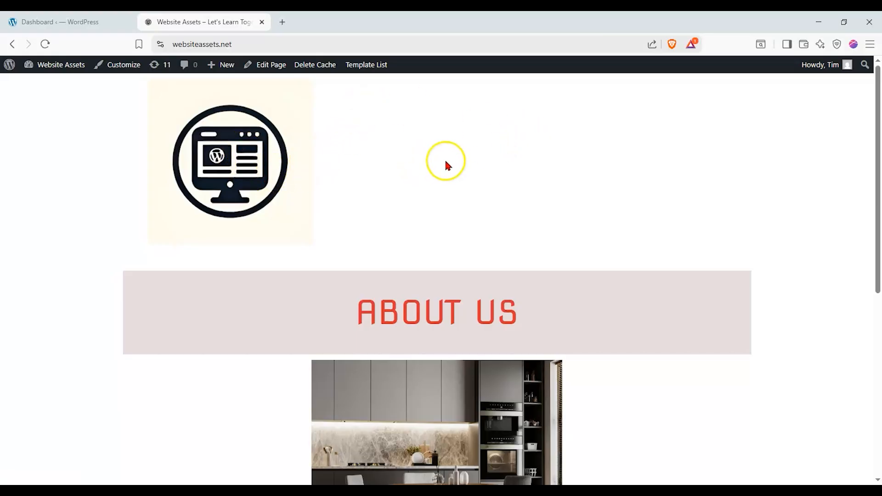
Scroll the live page to check the red ABOUT US banner, green title and bold body text.
scroll(445, 161, down, 2)
scroll(193, 215, down, 1)
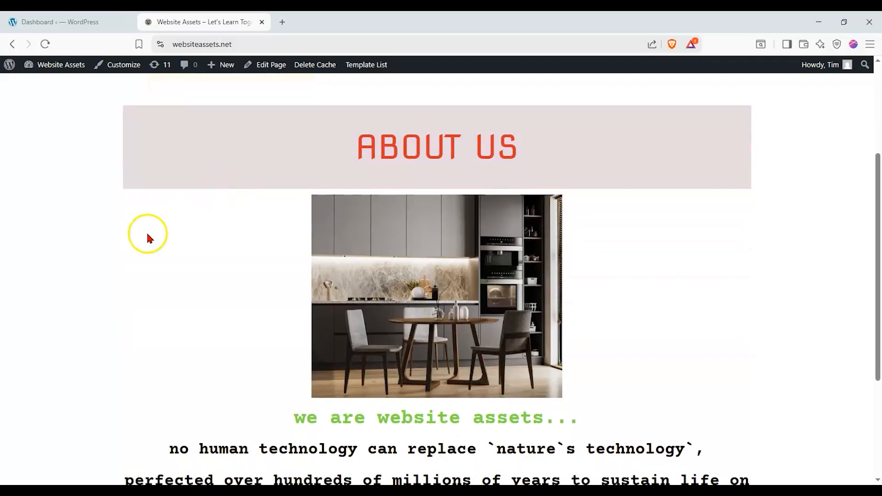
scroll(148, 238, down, 3)
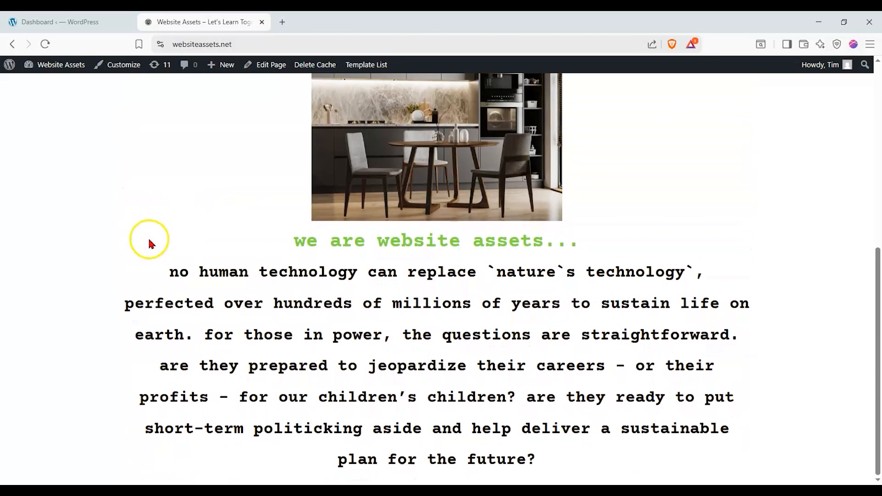
scroll(148, 237, up, 5)
scroll(148, 235, down, 2)
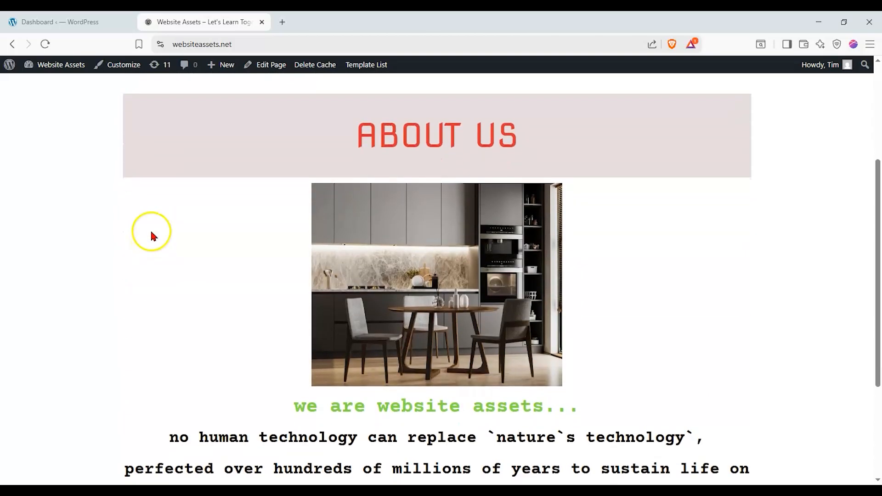
scroll(151, 232, down, 3)
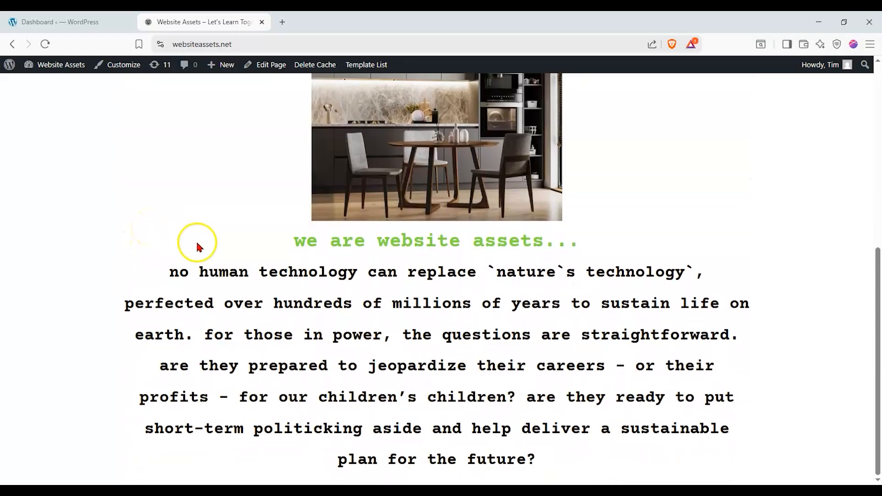
scroll(197, 244, up, 5)
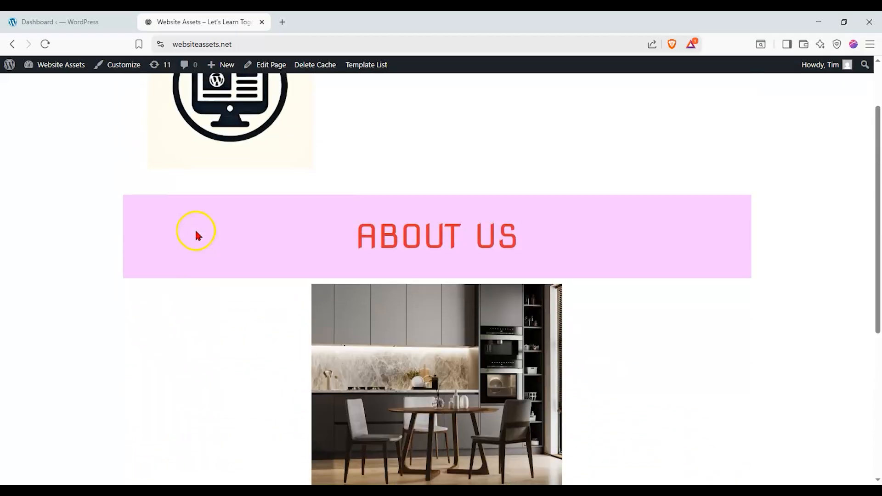
scroll(194, 232, down, 3)
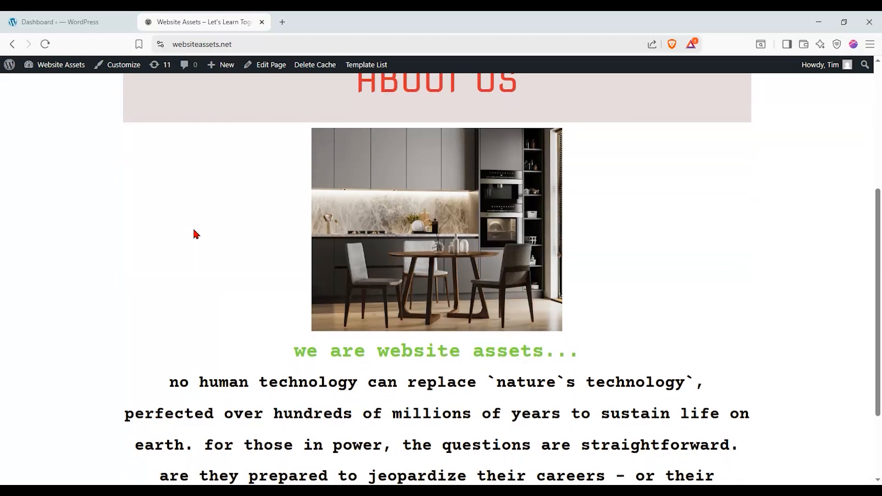
scroll(209, 249, down, 2)
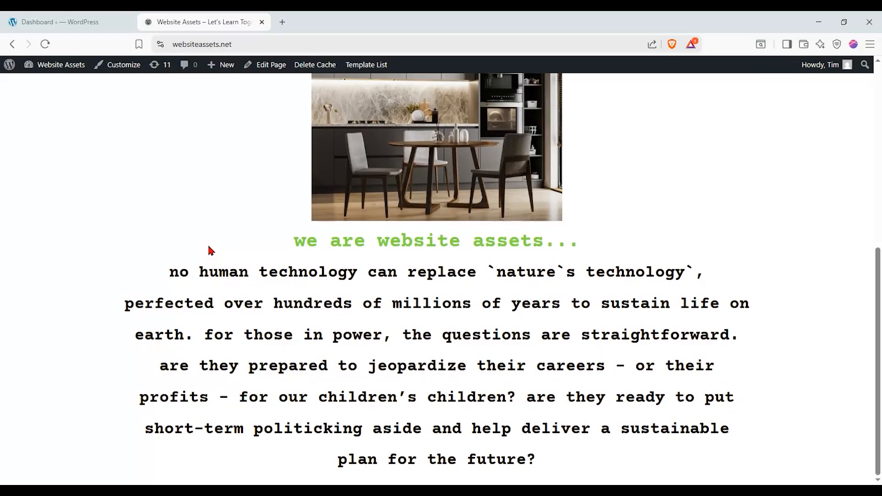
scroll(208, 242, up, 4)
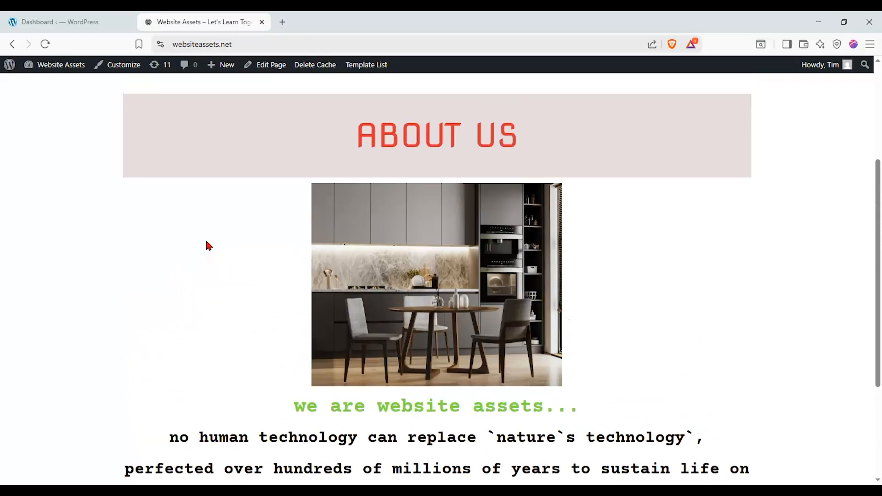
scroll(206, 244, down, 1)
scroll(204, 243, down, 3)
scroll(204, 243, up, 3)
scroll(202, 244, down, 3)
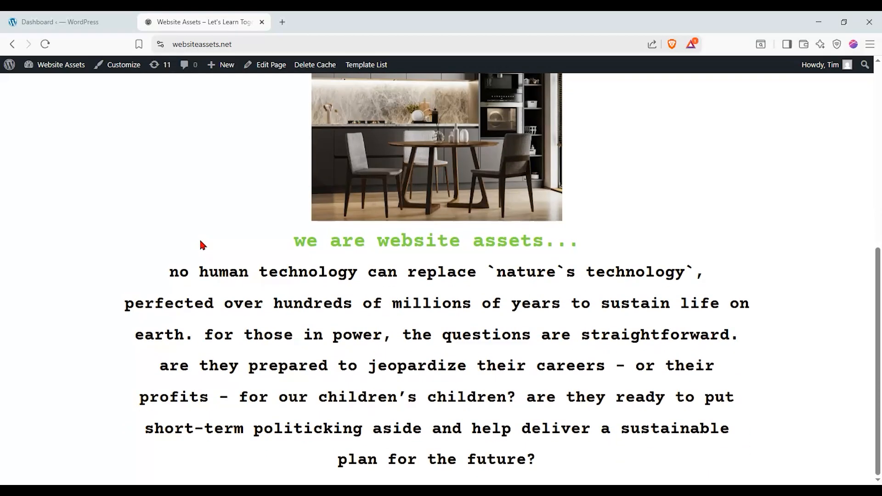
scroll(202, 244, up, 3)
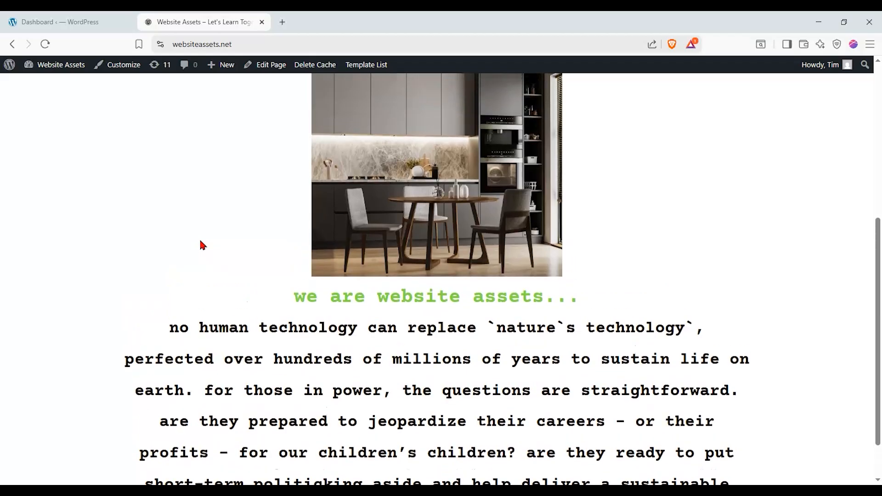
scroll(202, 245, down, 3)
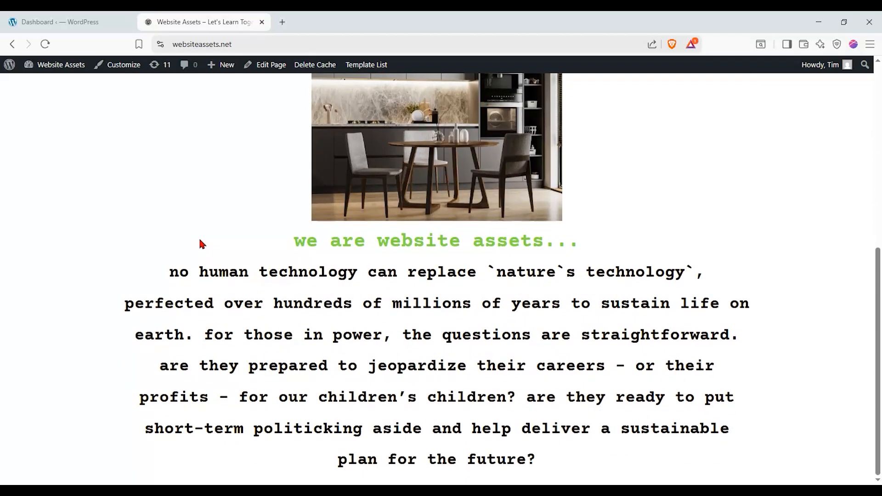
scroll(202, 243, up, 3)
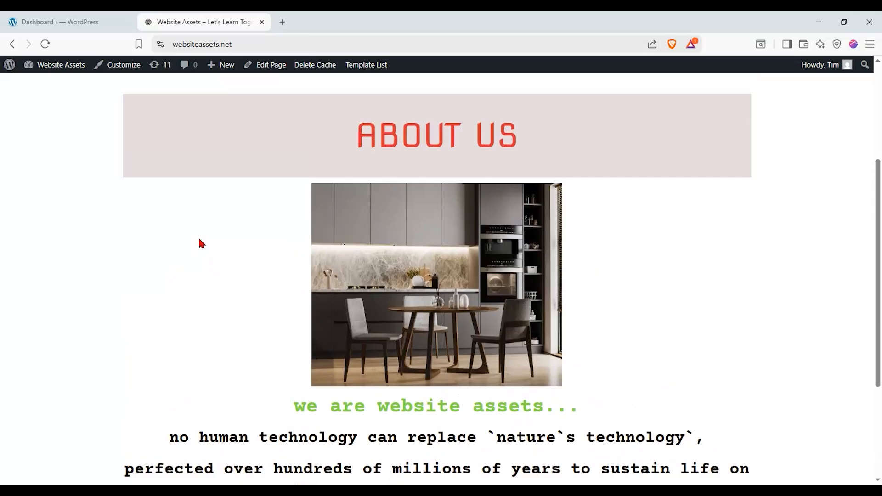
scroll(200, 240, down, 3)
scroll(199, 238, up, 2)
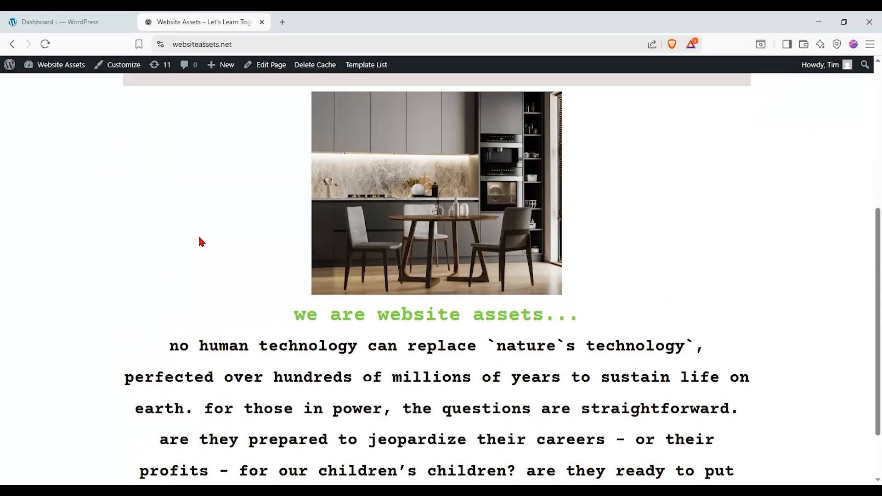
scroll(201, 242, up, 2)
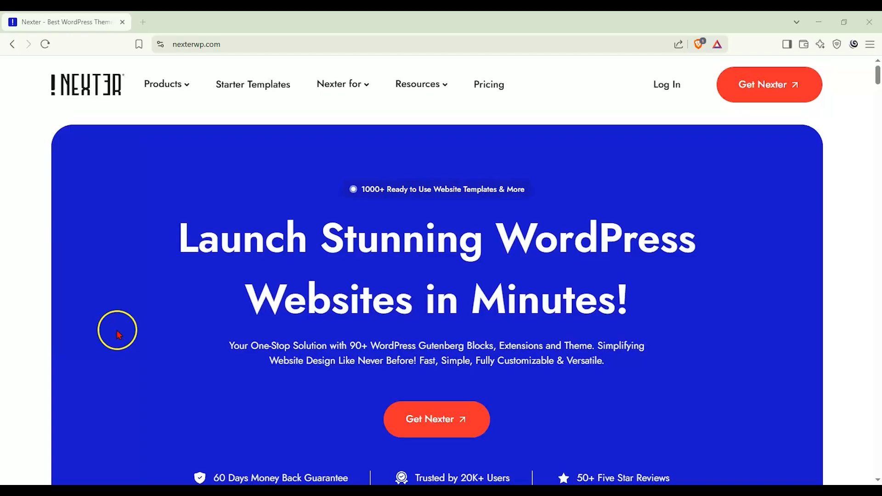
Open Nexter's Pricing page and scroll to the Starter, Studio and Professional plan cards.
click(478, 95)
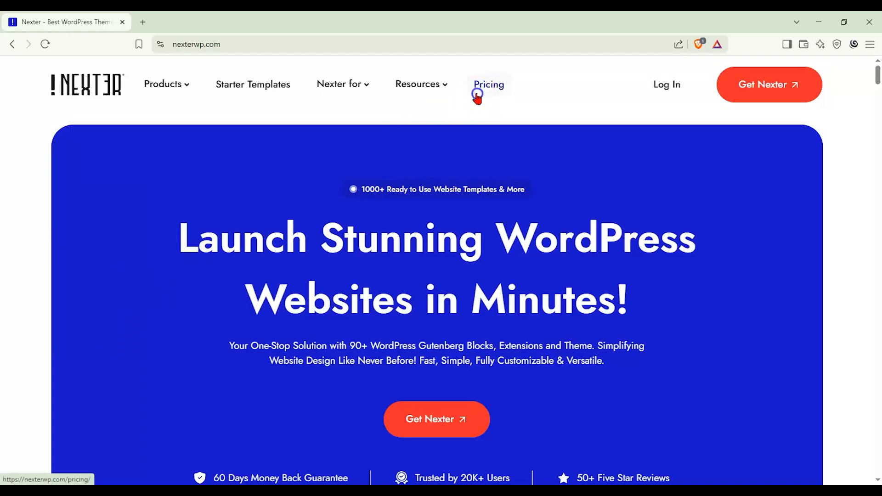
scroll(69, 214, down, 3)
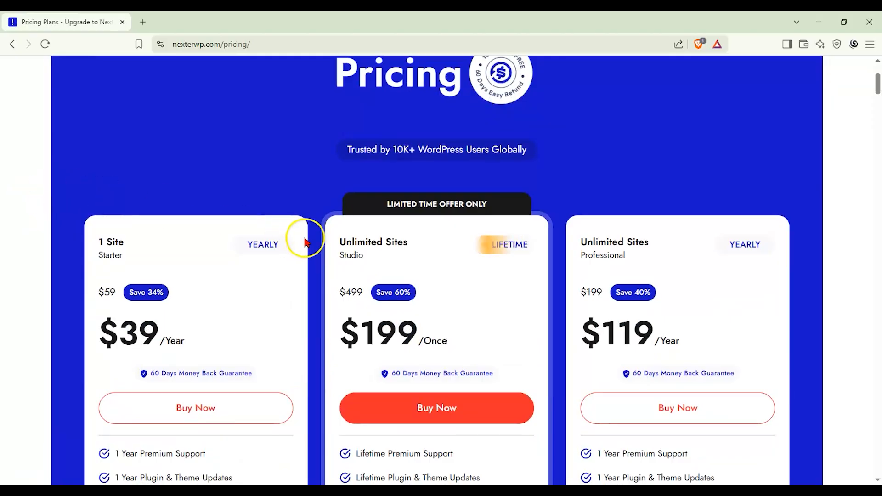
scroll(326, 235, down, 1)
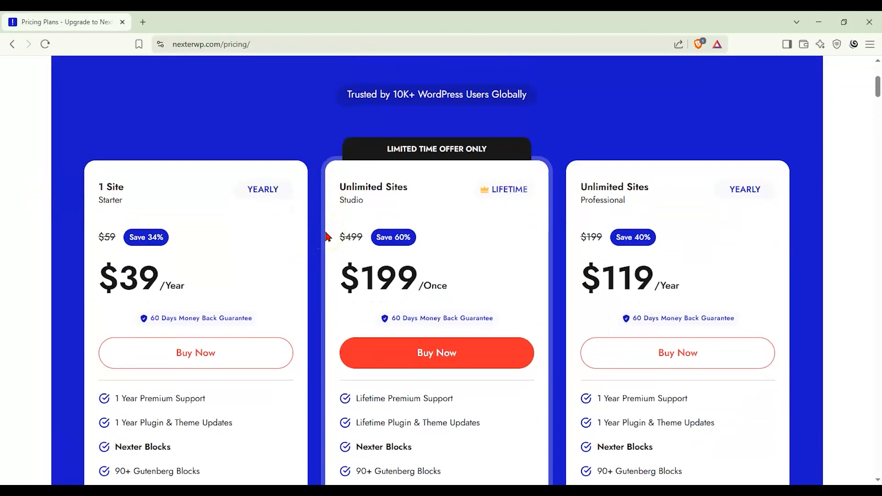